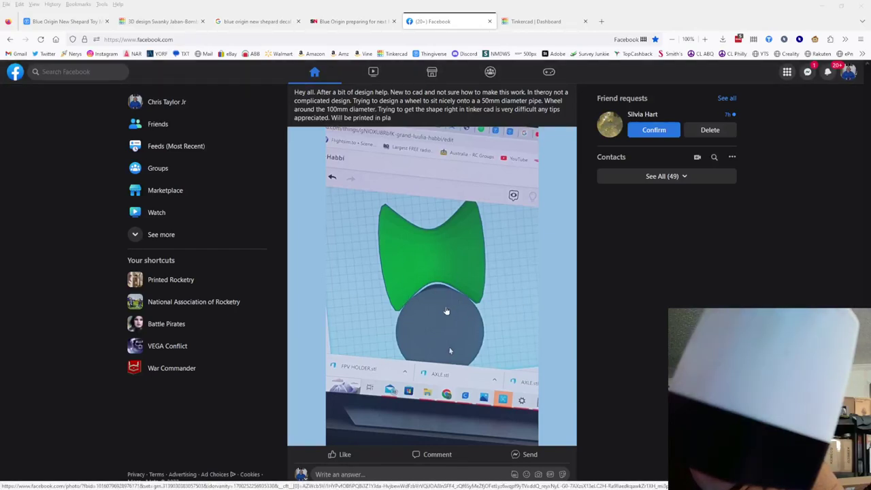
# - Review the wheel design request in the Facebook post, switch to Tinkercad and create a new 3D design
pyautogui.scroll(1, 458, 327)
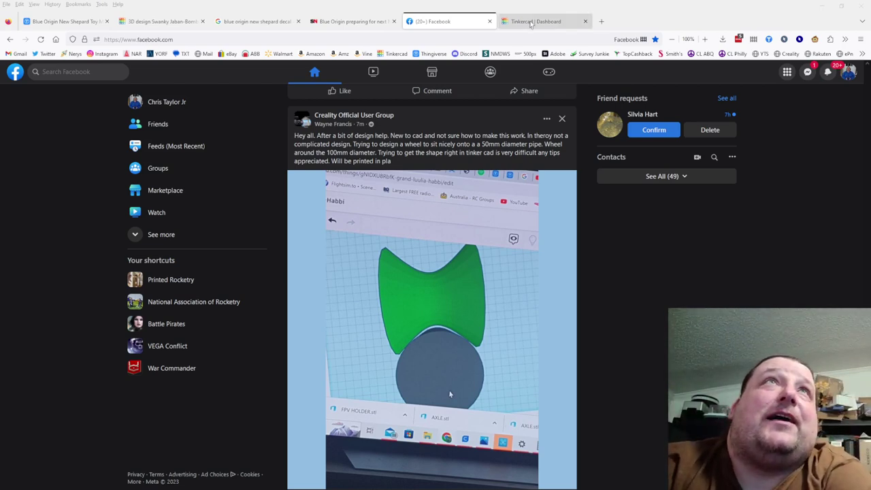
pyautogui.click(536, 21)
pyautogui.click(166, 287)
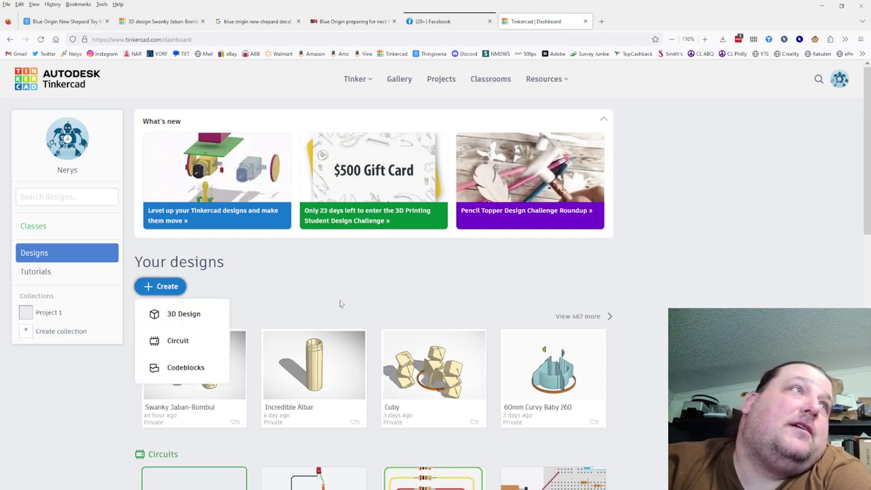
pyautogui.click(181, 313)
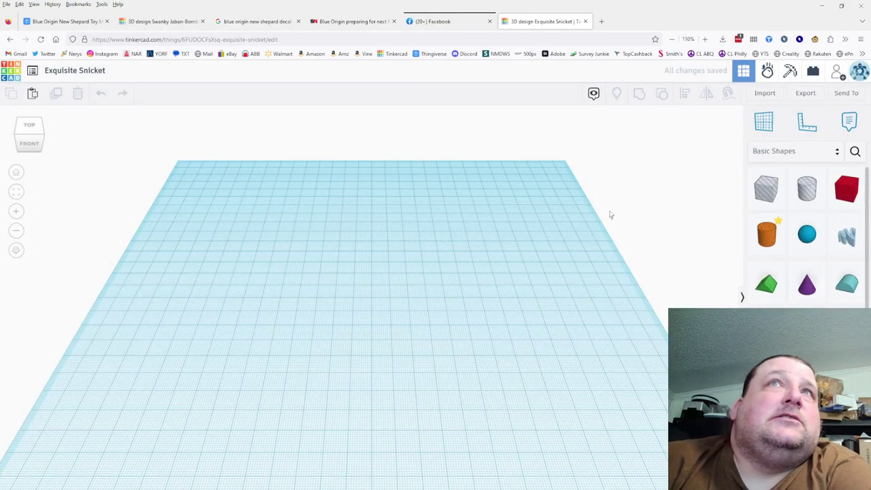
# - Add a cylinder to the workplane, 50 mm wide and 50 mm long, with 64 sides and about 80 mm tall
pyautogui.click(771, 244)
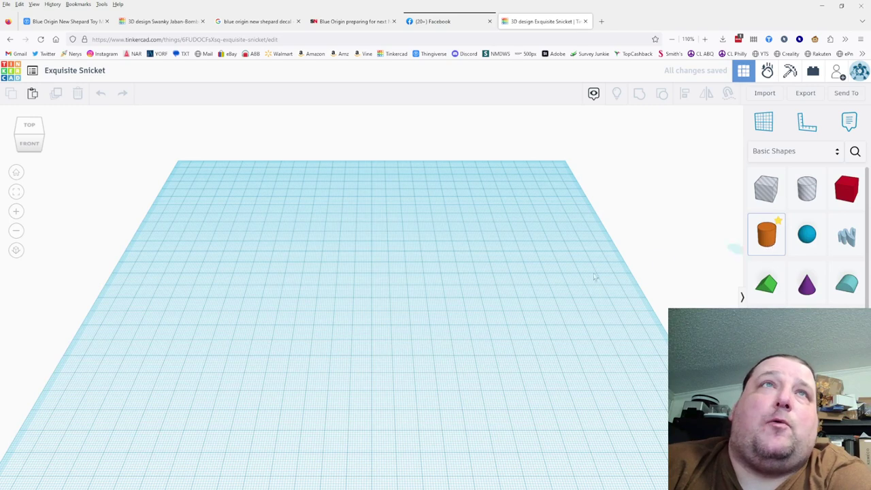
pyautogui.click(514, 291)
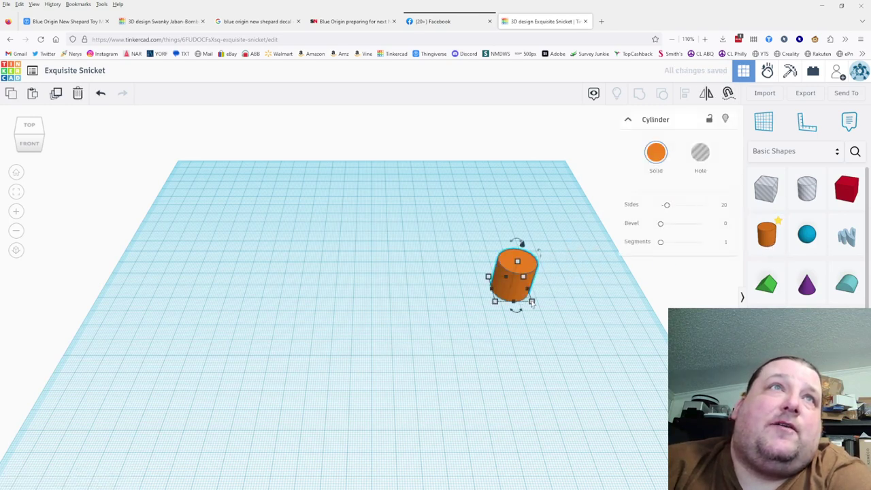
pyautogui.click(523, 334)
pyautogui.write('50')
pyautogui.press('Tab')
pyautogui.write('50')
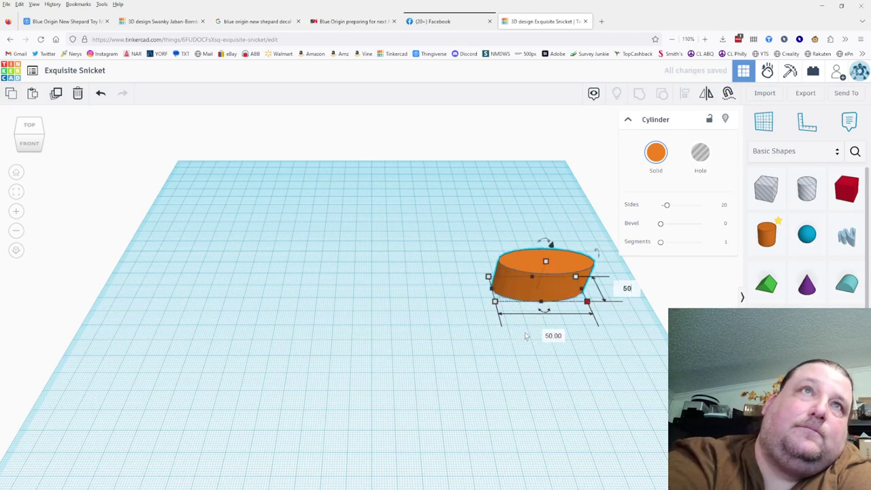
pyautogui.press('Return')
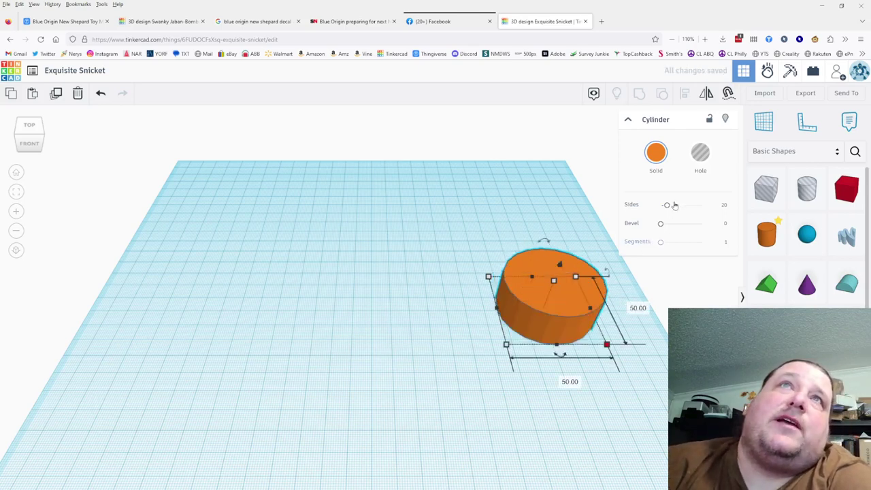
pyautogui.moveTo(667, 205); pyautogui.dragTo(745, 211)
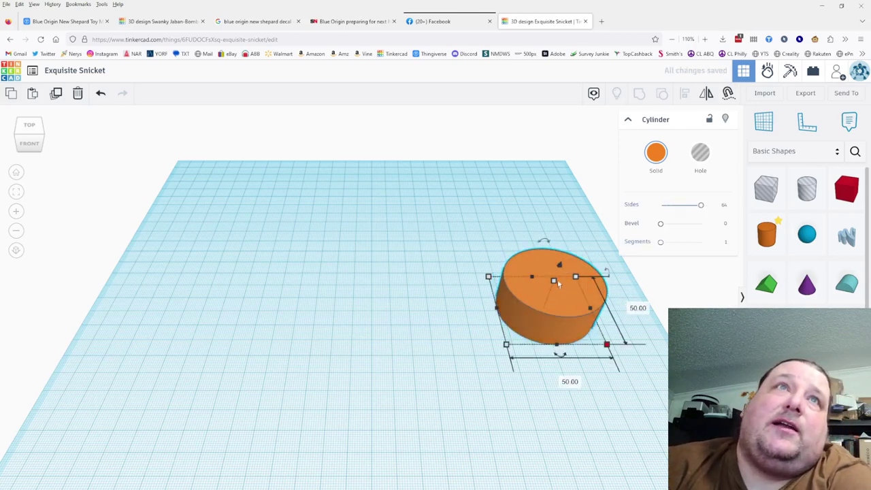
pyautogui.moveTo(555, 280); pyautogui.dragTo(598, 176)
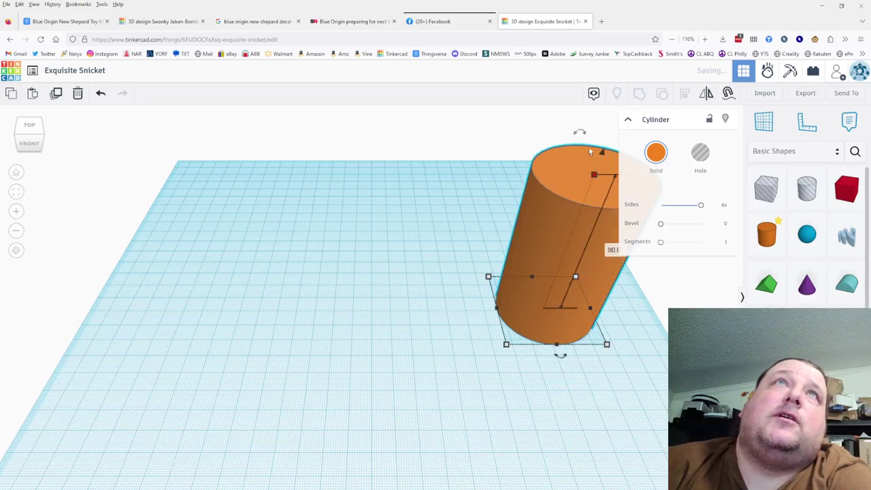
# - Rotate the cylinder 90° so it lies on its side and set its elevation above the workplane to 0
pyautogui.moveTo(620, 288); pyautogui.dragTo(659, 293, button='right')
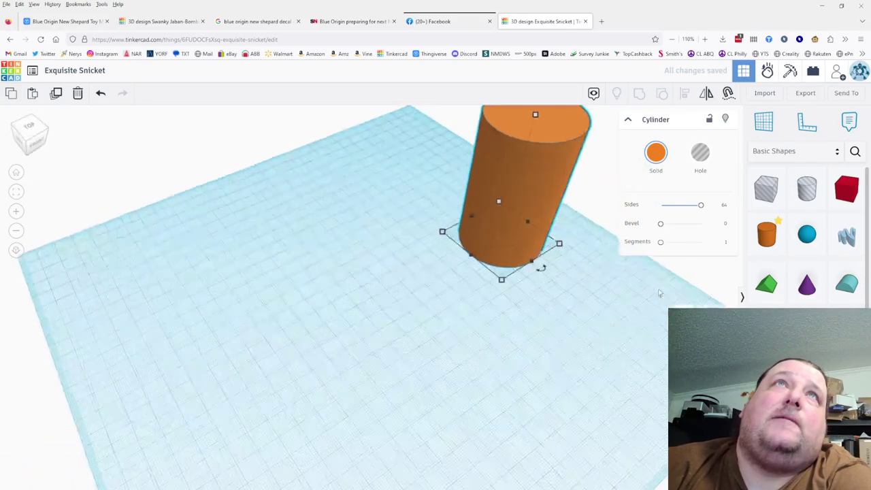
pyautogui.moveTo(659, 294); pyautogui.dragTo(618, 338, button='middle')
pyautogui.moveTo(549, 170); pyautogui.dragTo(579, 280)
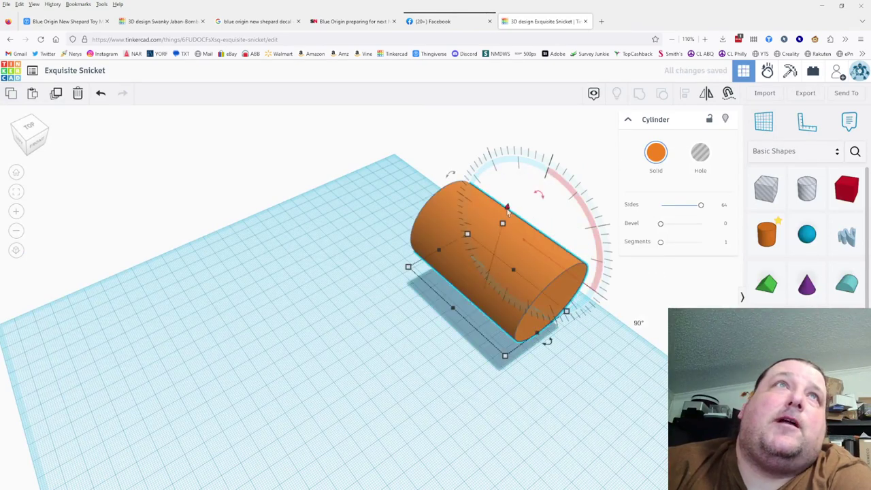
pyautogui.click(607, 335)
pyautogui.write('0')
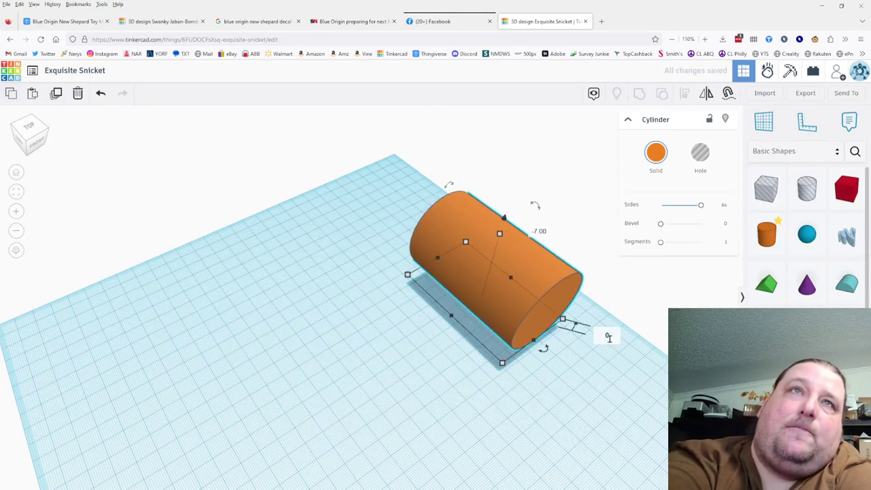
pyautogui.press('Return')
# - Add a second upright cylinder beside the lying one and set its height to 50 mm
pyautogui.moveTo(593, 409); pyautogui.dragTo(463, 404, button='right')
pyautogui.moveTo(463, 404); pyautogui.dragTo(627, 382, button='middle')
pyautogui.moveTo(626, 382); pyautogui.dragTo(614, 383, button='right')
pyautogui.click(767, 236)
pyautogui.click(473, 325)
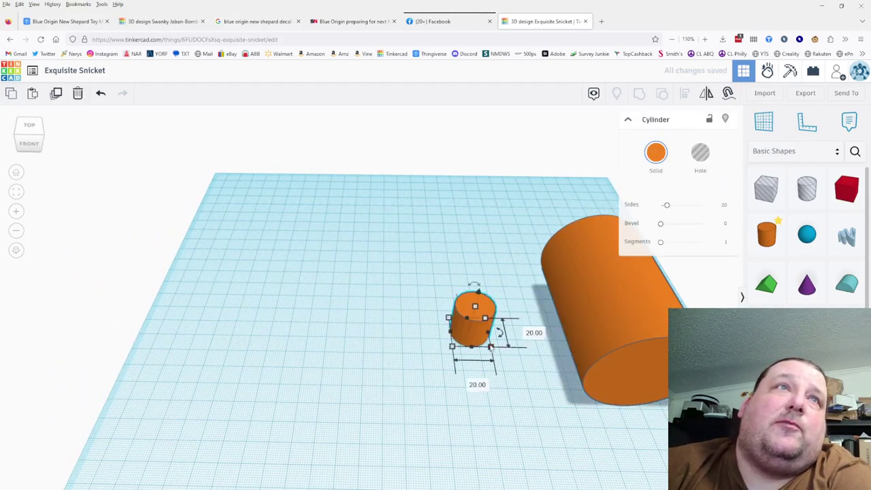
pyautogui.click(517, 320)
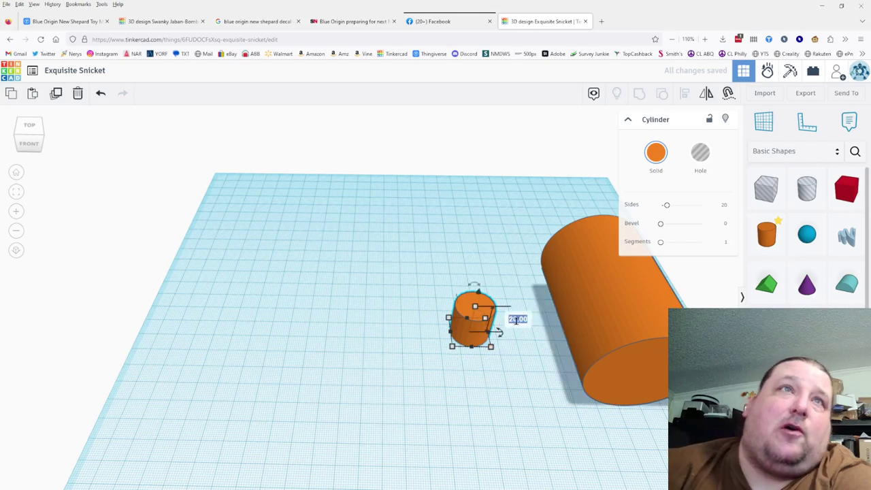
pyautogui.write('50')
pyautogui.press('Return')
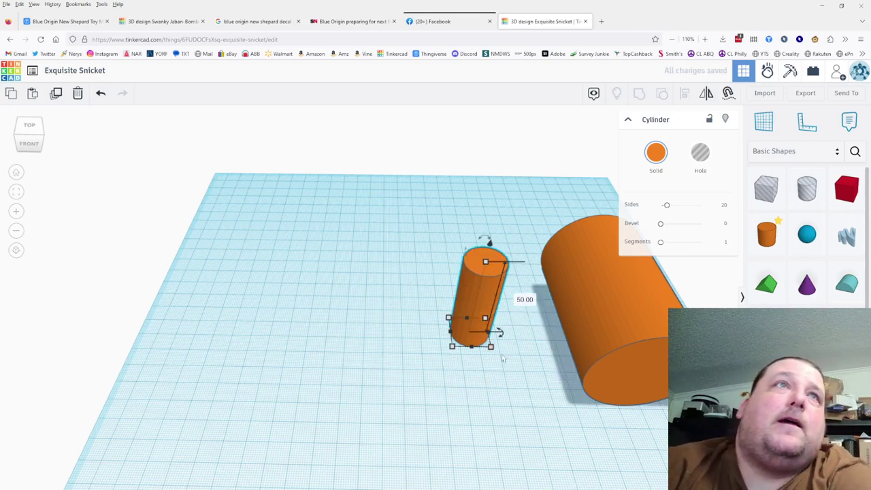
# - Enlarge the upright cylinder to 100 mm in width and length with 64 sides, shifting it away from the lying cylinder
pyautogui.click(477, 384)
pyautogui.write('100')
pyautogui.press('Return')
pyautogui.write('100')
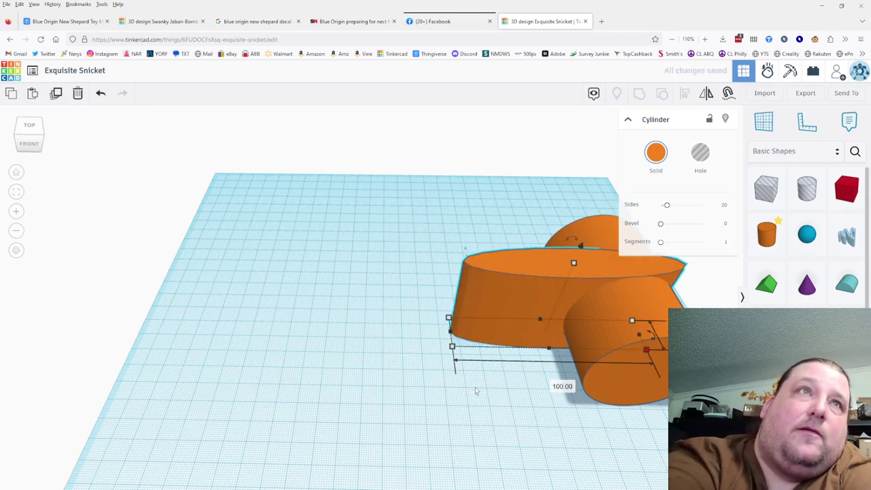
pyautogui.press('Return')
pyautogui.moveTo(645, 403); pyautogui.dragTo(505, 338)
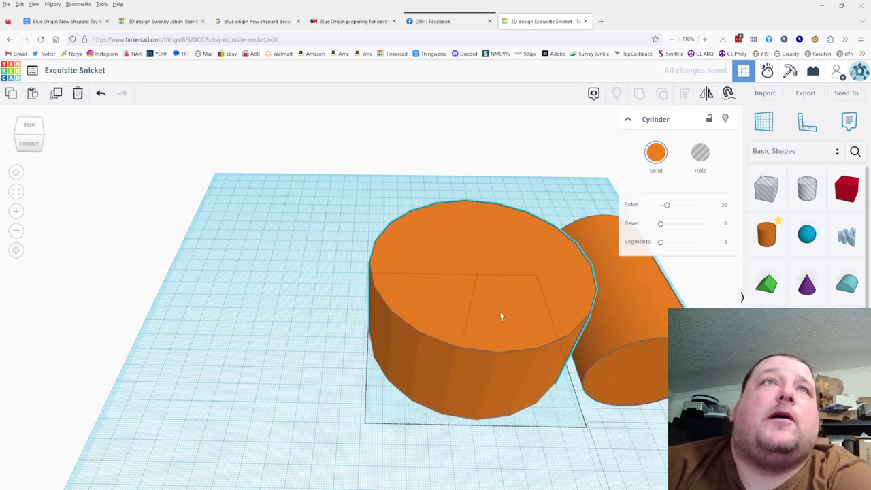
pyautogui.moveTo(669, 207); pyautogui.dragTo(701, 205)
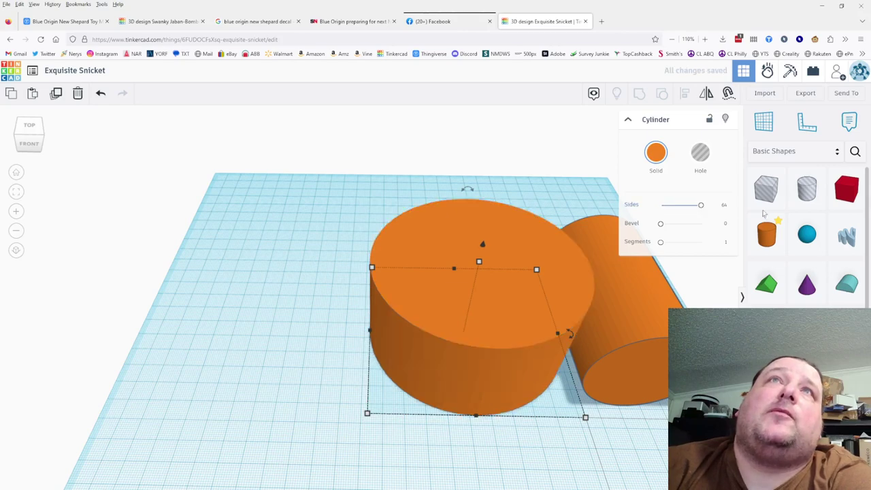
# - Turn the lying 50 mm cylinder into a hole
pyautogui.click(651, 230)
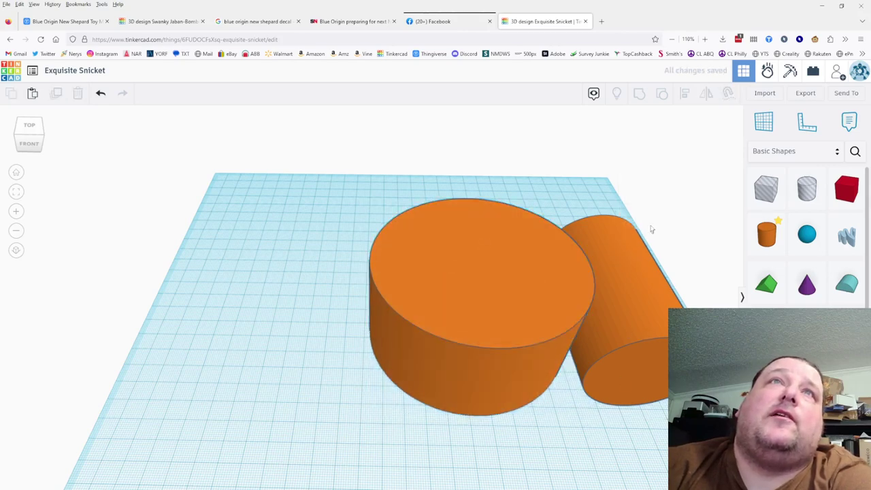
pyautogui.click(700, 152)
pyautogui.scroll(-2, 564, 406)
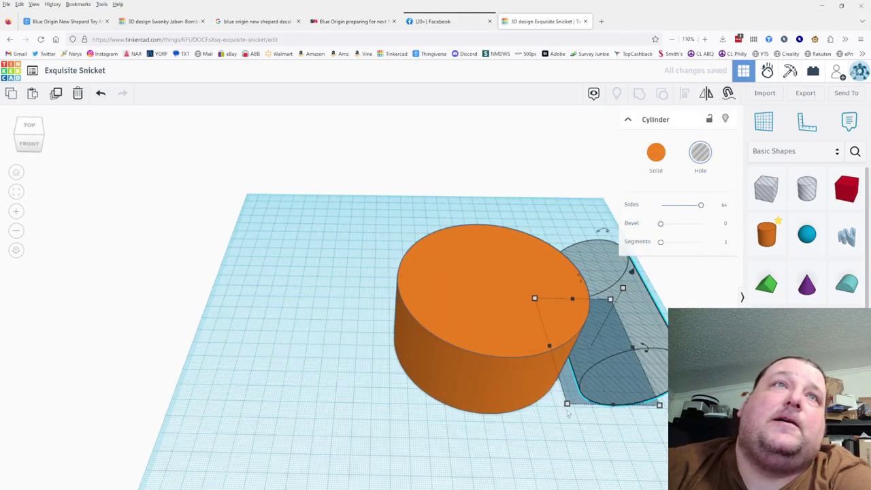
# - Select both cylinders and align their centres in the front-to-back direction
pyautogui.moveTo(574, 423); pyautogui.dragTo(549, 403, button='right')
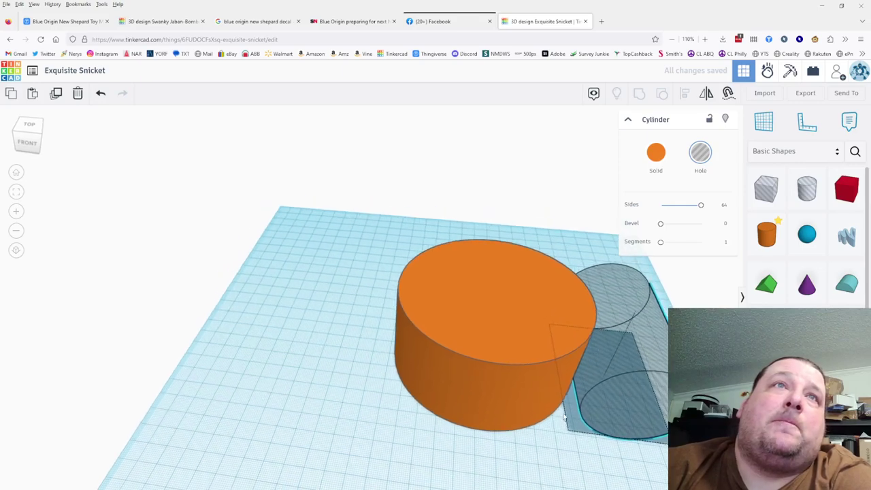
pyautogui.keyDown('shift'); pyautogui.click(479, 307); pyautogui.keyUp('shift')
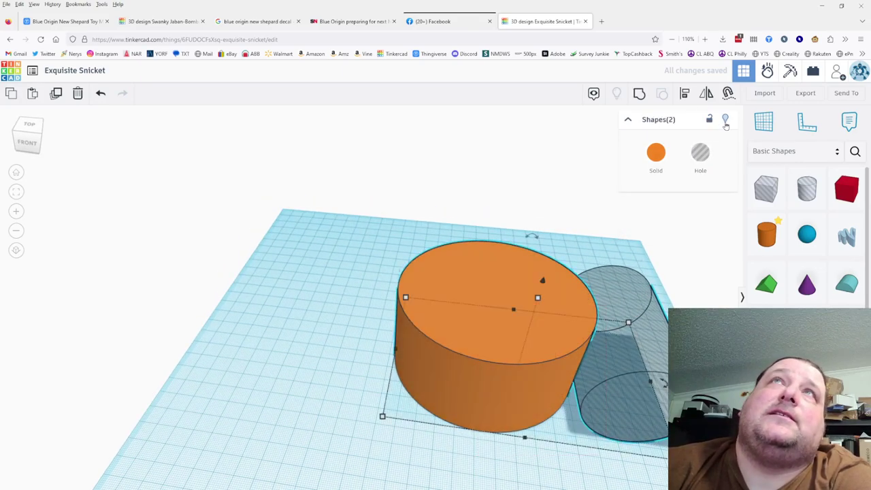
pyautogui.click(685, 93)
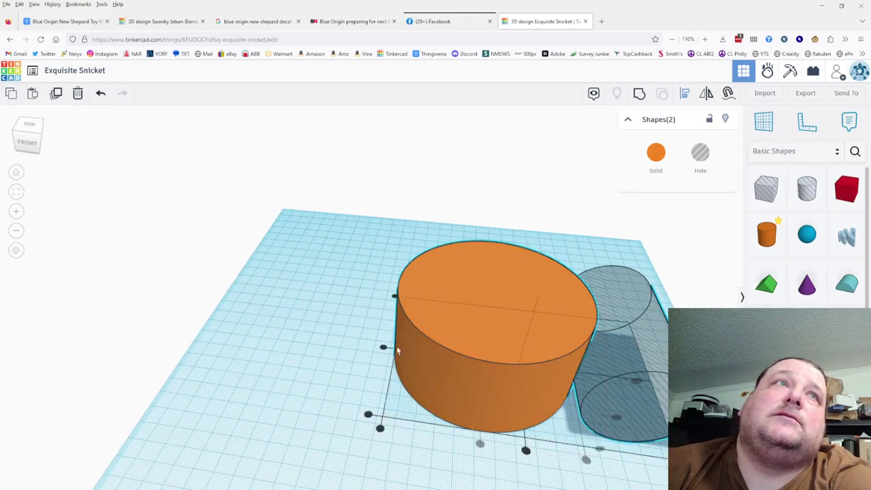
pyautogui.click(360, 384)
# - Move the hole cylinder sideways into the edge of the 100 mm wheel so that roughly half of it overlaps
pyautogui.click(618, 355)
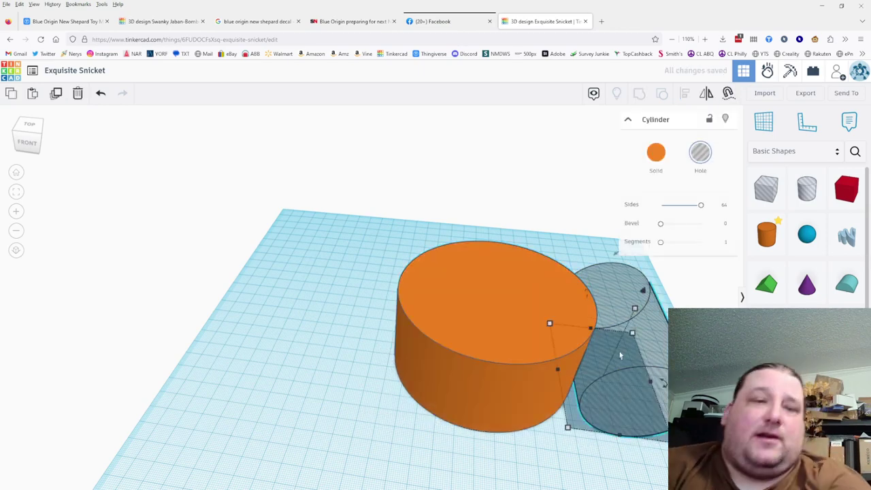
pyautogui.moveTo(599, 378); pyautogui.dragTo(619, 344, button='right')
pyautogui.moveTo(620, 344); pyautogui.dragTo(550, 336, button='middle')
pyautogui.moveTo(650, 362); pyautogui.dragTo(544, 407, button='right')
pyautogui.moveTo(535, 414); pyautogui.dragTo(510, 407)
pyautogui.moveTo(511, 406); pyautogui.dragTo(481, 281, button='right')
pyautogui.moveTo(577, 434); pyautogui.dragTo(643, 446, button='right')
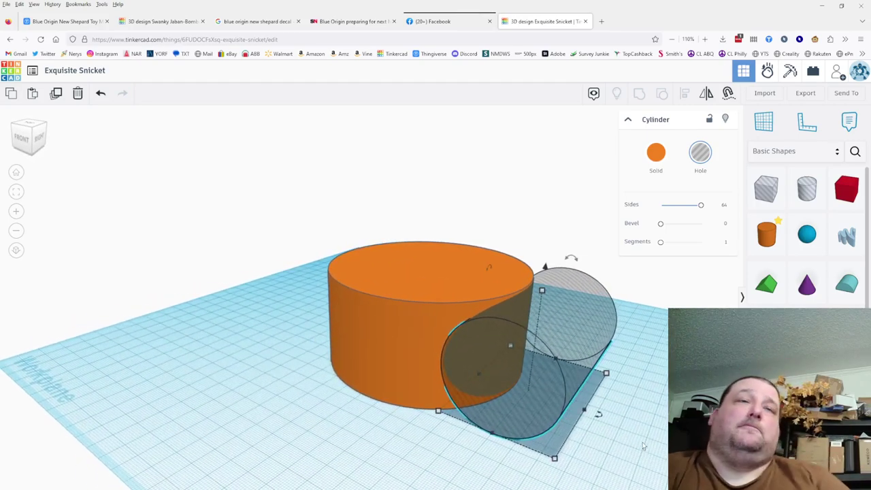
pyautogui.moveTo(645, 348); pyautogui.dragTo(647, 364, button='right')
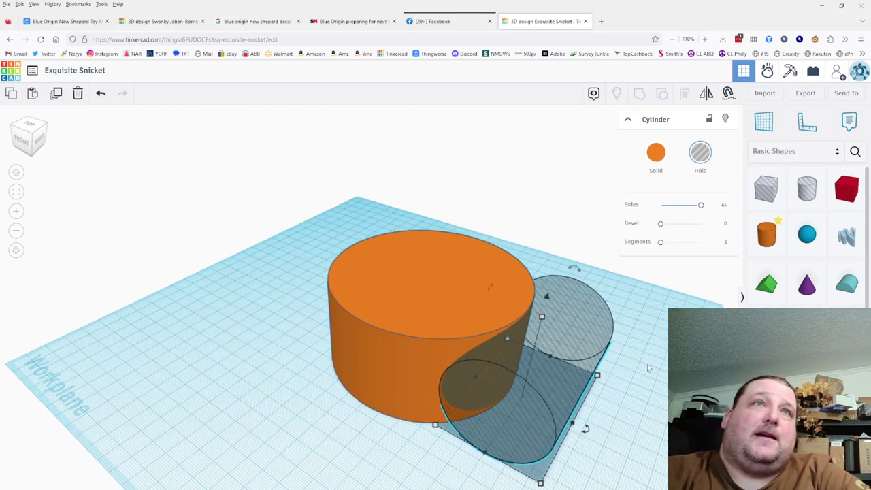
pyautogui.moveTo(648, 364); pyautogui.dragTo(616, 367, button='right')
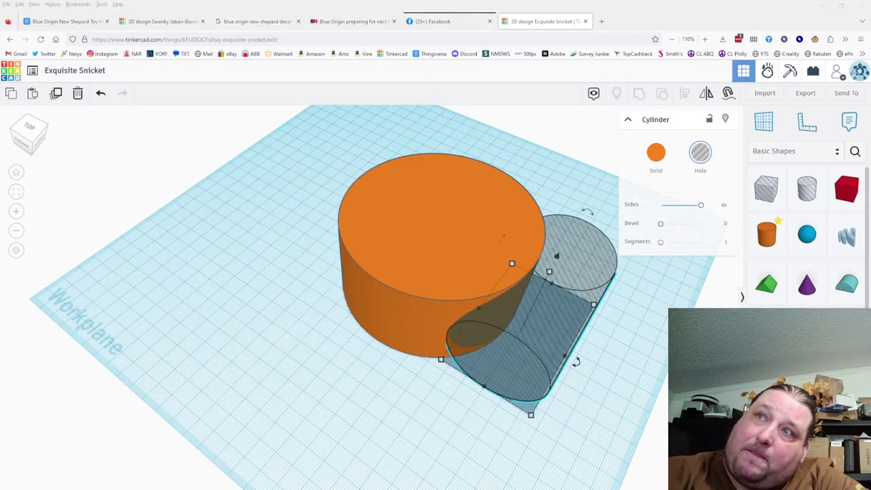
# - Open the Calculator and divide 360 by 5
pyautogui.moveTo(870, 184); pyautogui.dragTo(634, 182)
pyautogui.click(689, 398)
pyautogui.click(689, 370)
pyautogui.click(646, 425)
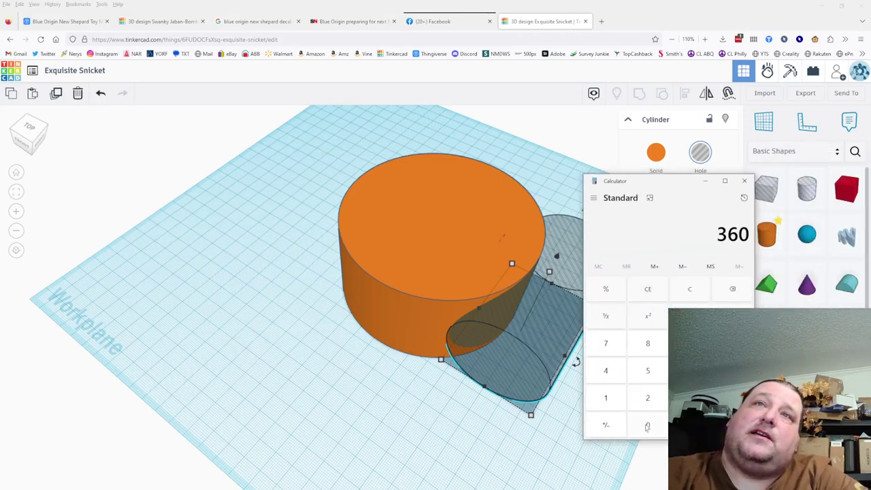
pyautogui.click(647, 371)
pyautogui.click(732, 425)
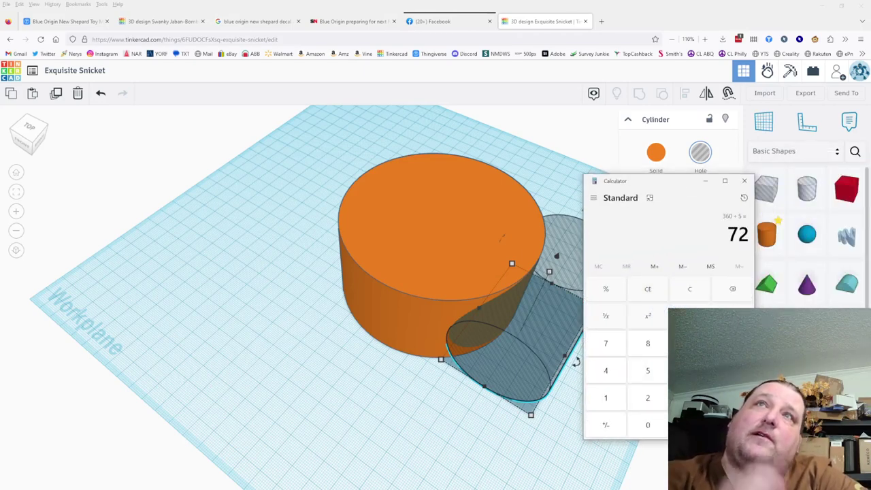
# - Calculate 360 divided by 64 and 360 divided by 60, and close the Calculator
pyautogui.write('36')
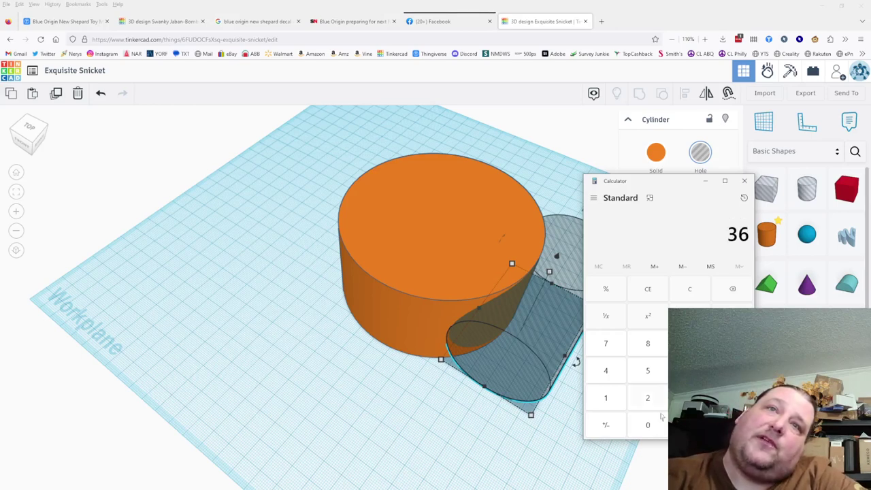
pyautogui.write('0 ÷ 64')
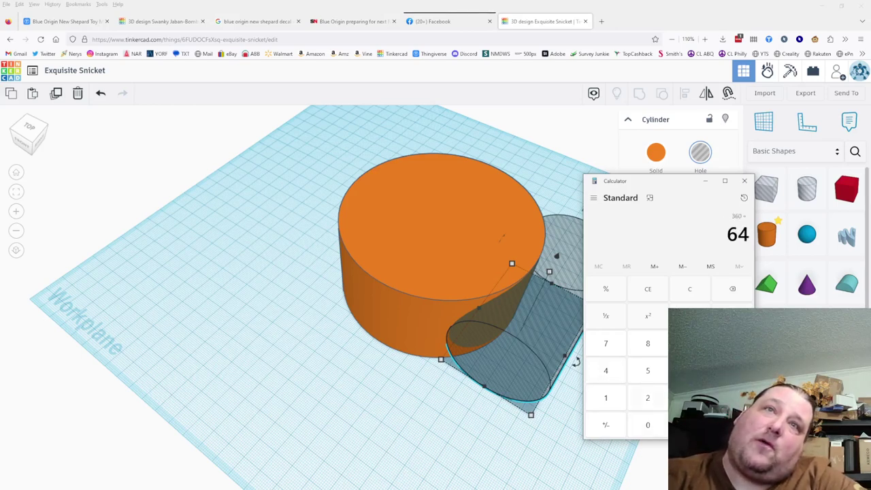
pyautogui.press('Return')
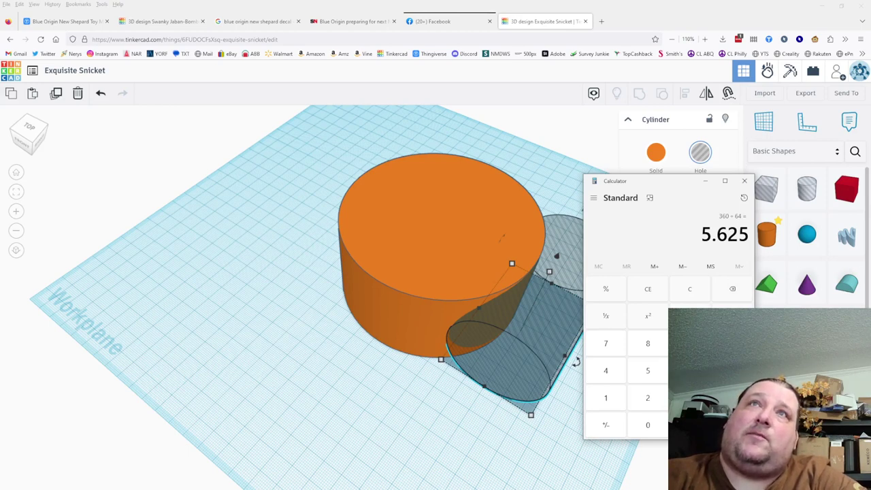
pyautogui.write('360')
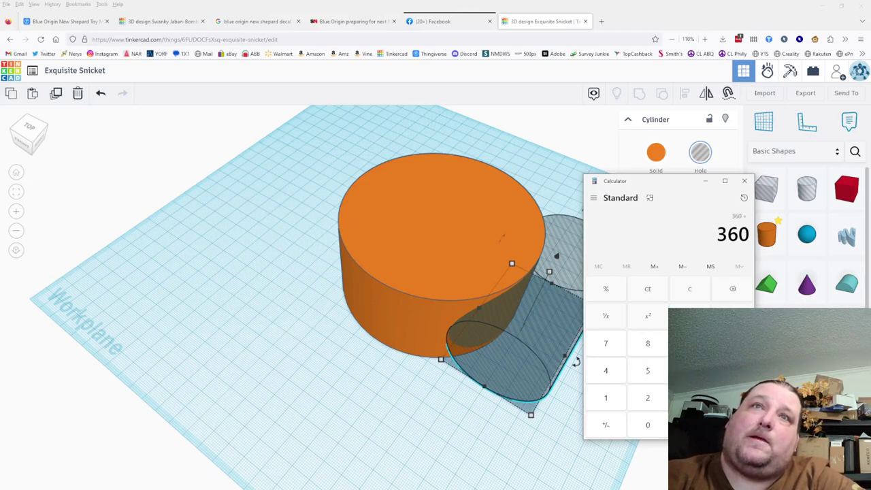
pyautogui.write('60')
pyautogui.press('Return')
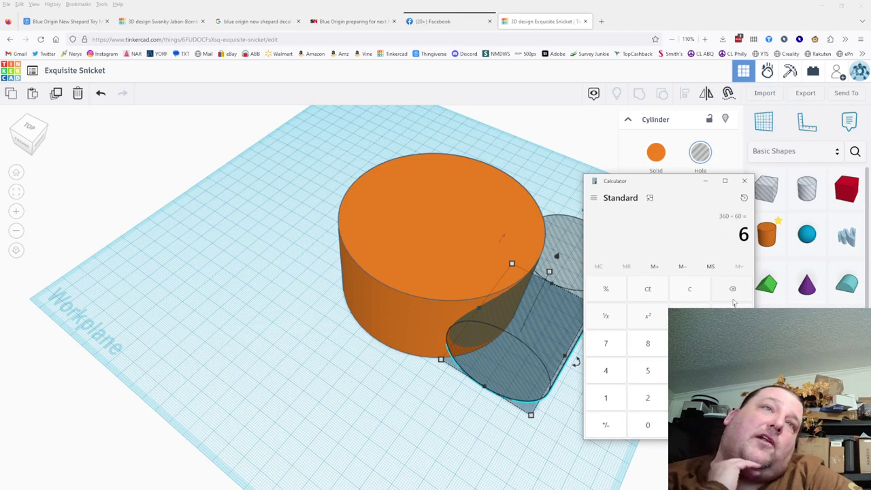
pyautogui.click(746, 182)
pyautogui.scroll(-1, 616, 371)
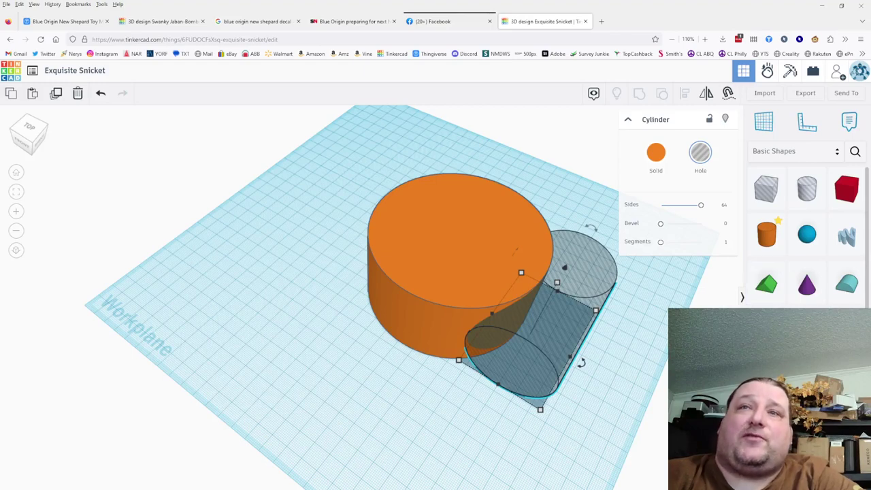
# - Add a tube with radius 100 and 64 sides, and position it around the wheel cylinder
pyautogui.click(808, 333)
pyautogui.click(397, 371)
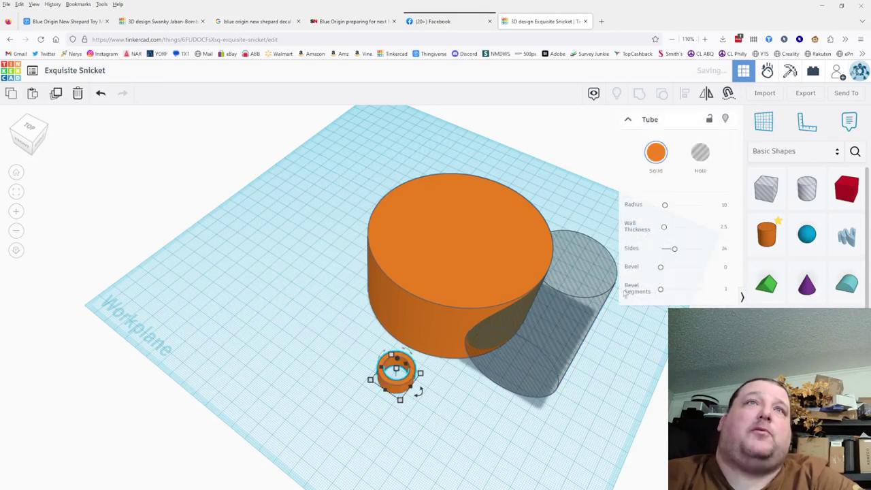
pyautogui.moveTo(665, 205); pyautogui.dragTo(832, 215)
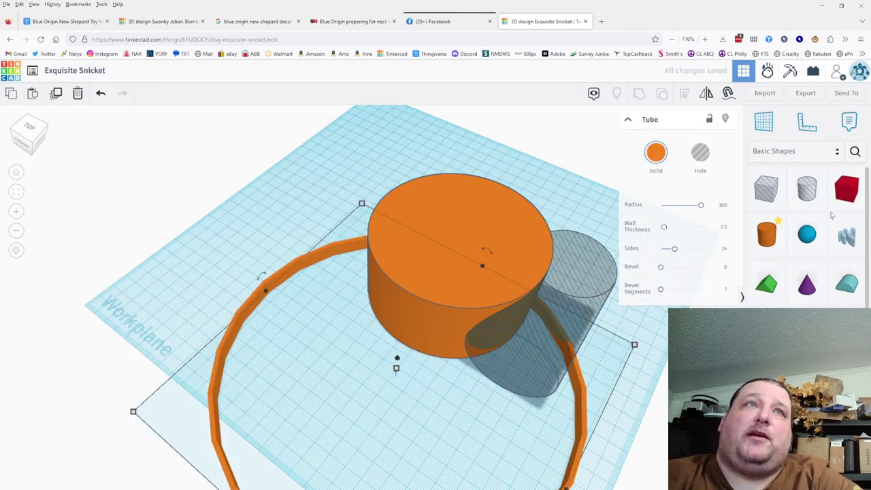
pyautogui.moveTo(584, 442); pyautogui.dragTo(616, 316)
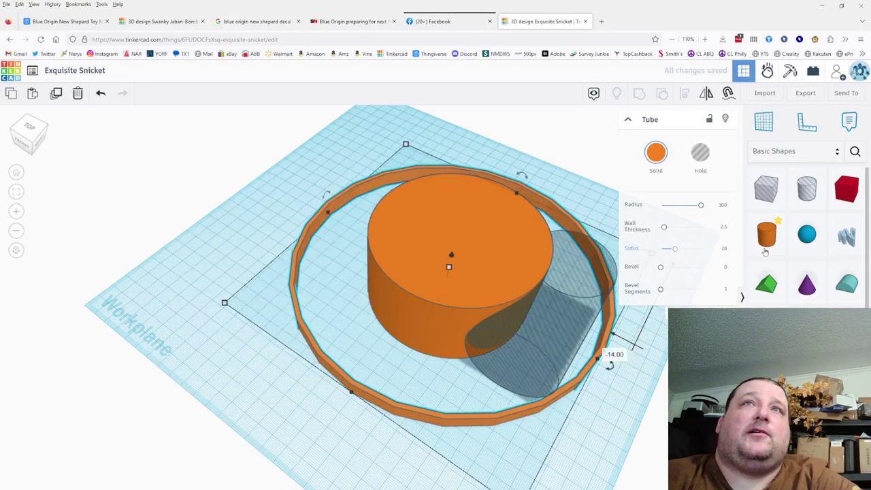
pyautogui.moveTo(675, 248); pyautogui.dragTo(701, 248)
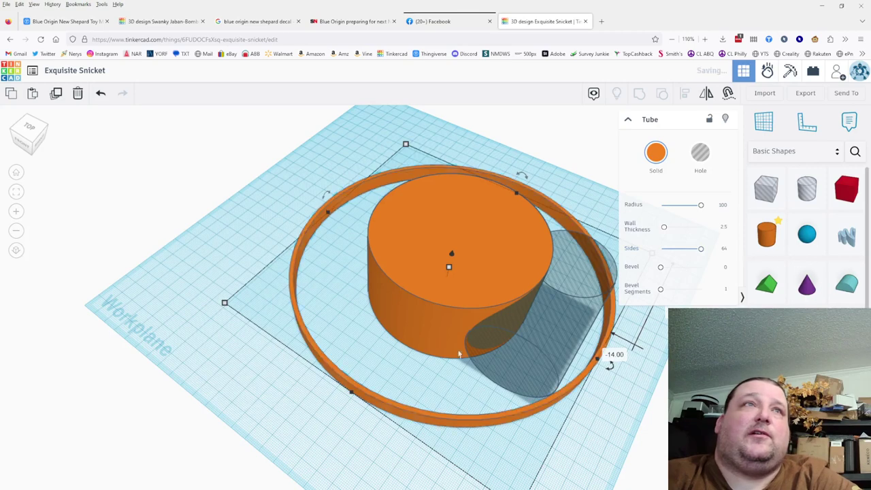
# - Select the tube and the wheel cylinder and align the tube's centre to the wheel, keeping the wheel fixed as the reference
pyautogui.click(383, 338)
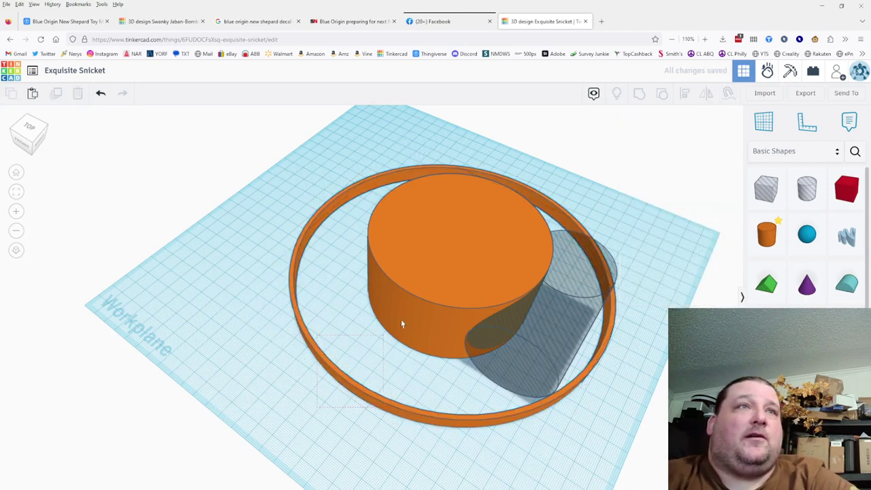
pyautogui.moveTo(402, 324); pyautogui.dragTo(408, 297)
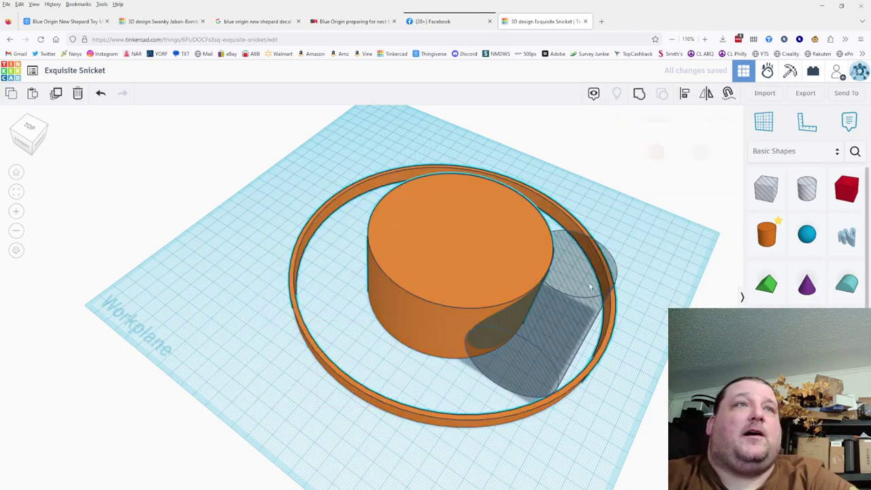
pyautogui.click(685, 95)
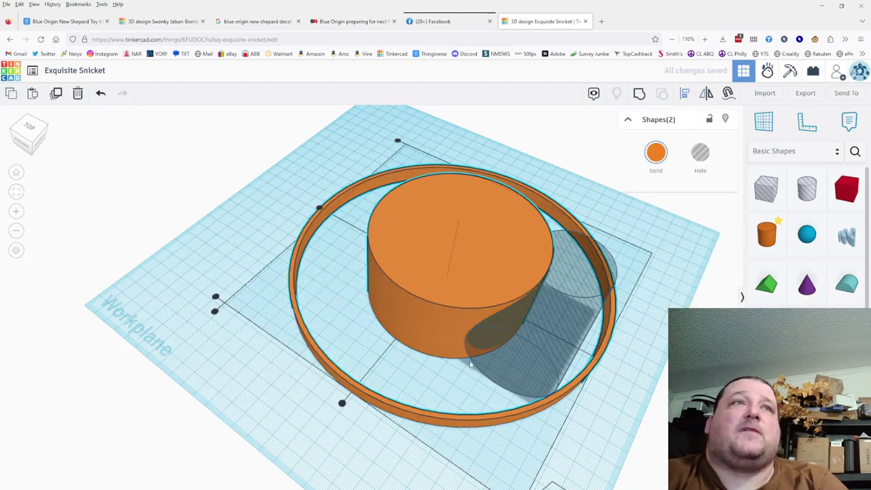
pyautogui.click(424, 329)
pyautogui.click(395, 353)
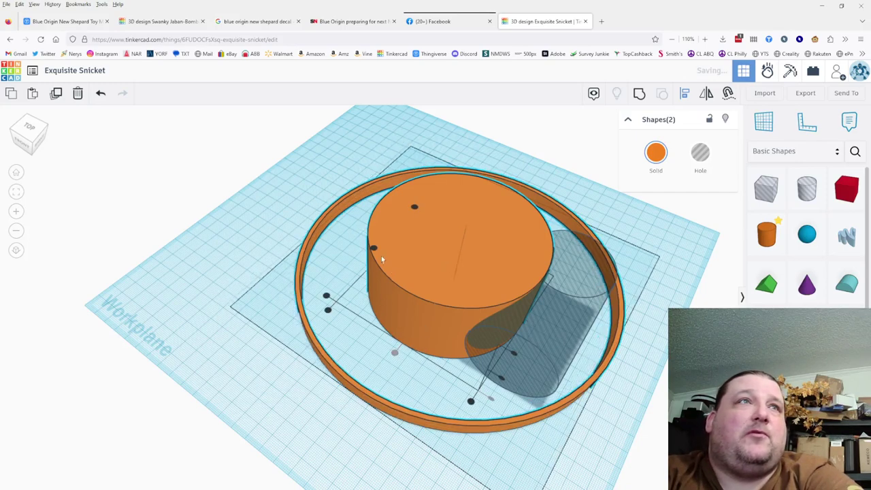
pyautogui.click(605, 431)
# - Select the hole cylinder together with the tube, duplicate the pair and rotate the copy 12° around the wheel's vertical axis
pyautogui.moveTo(605, 430); pyautogui.dragTo(571, 442, button='right')
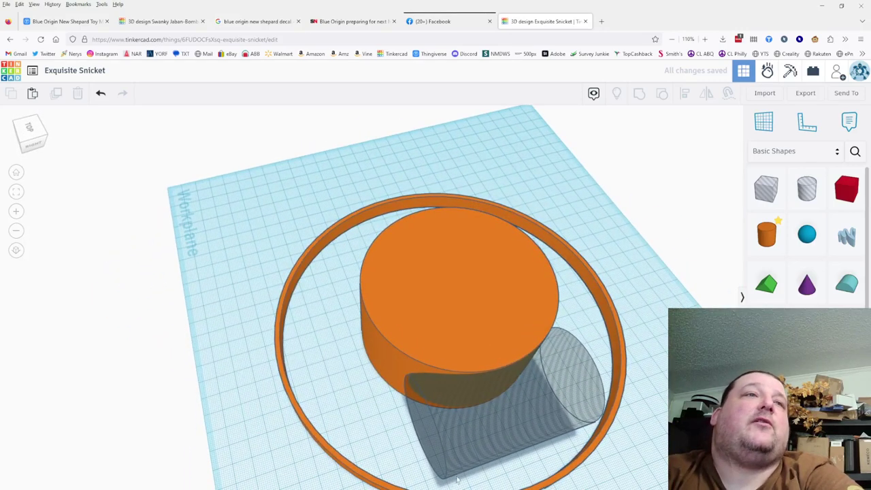
pyautogui.moveTo(652, 338); pyautogui.dragTo(656, 309, button='right')
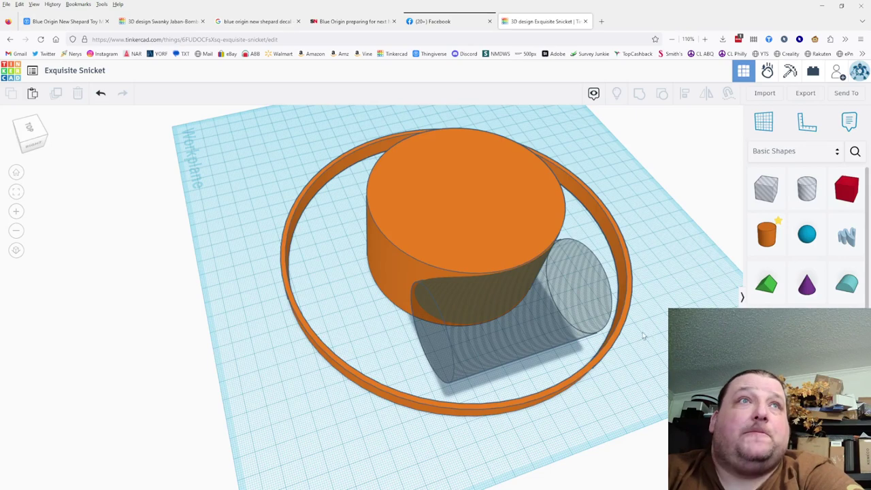
pyautogui.click(531, 340)
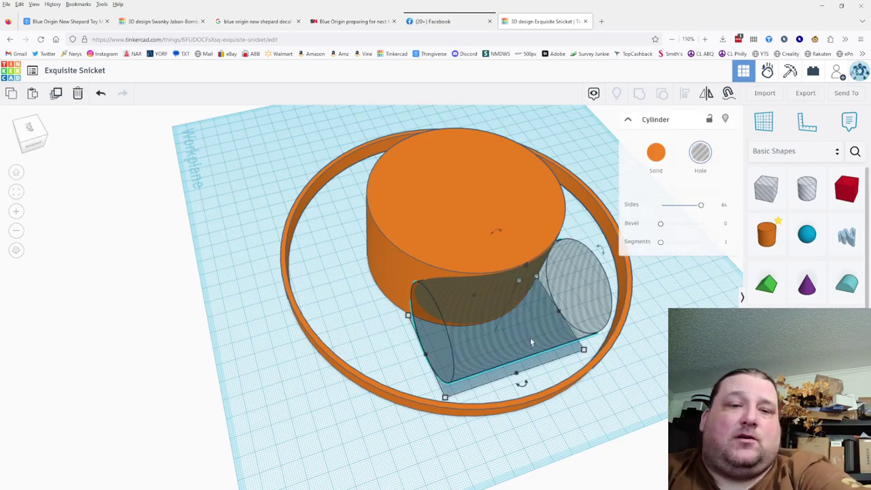
pyautogui.keyDown('shift'); pyautogui.click(556, 395); pyautogui.keyUp('shift')
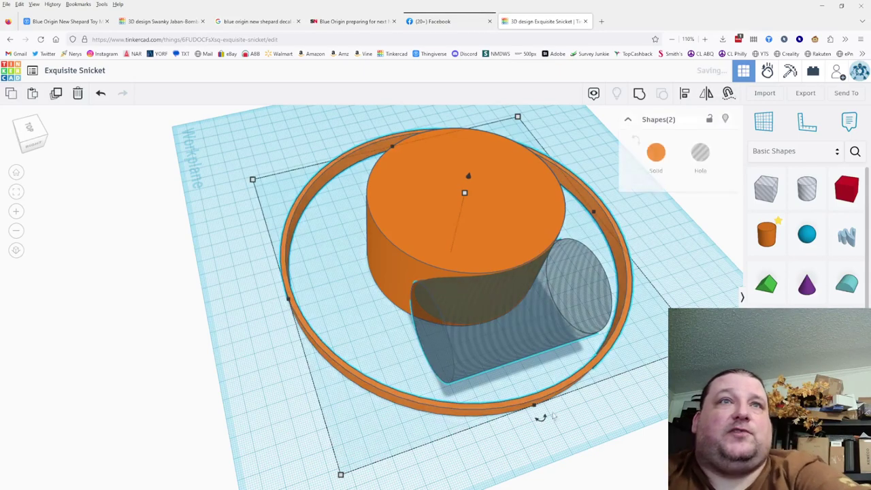
pyautogui.scroll(-5, 541, 418)
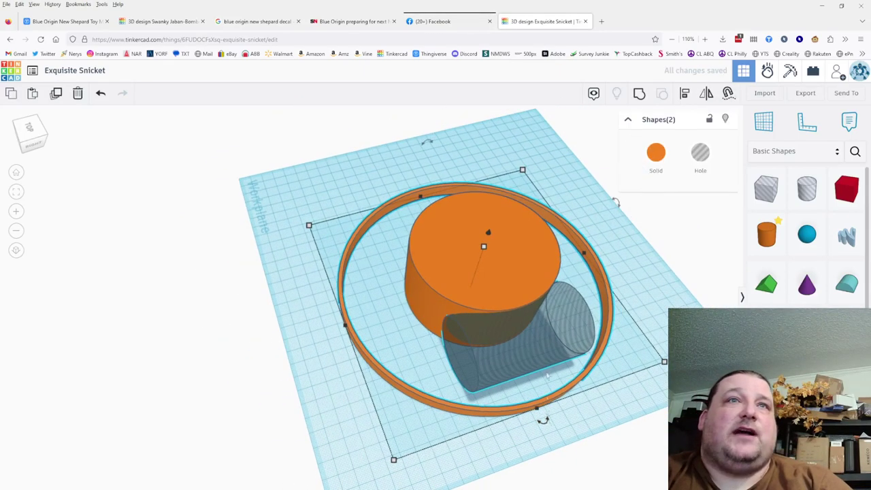
pyautogui.moveTo(524, 371); pyautogui.dragTo(521, 369)
pyautogui.scroll(-2, 418, 124)
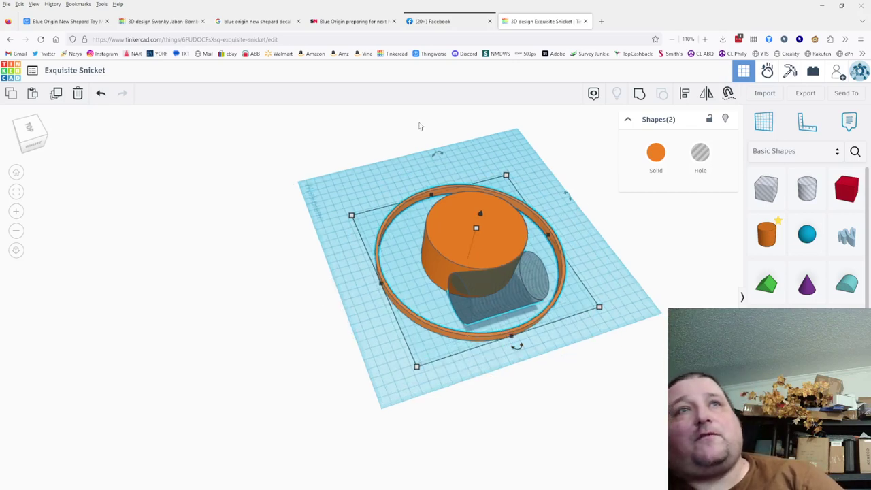
pyautogui.moveTo(509, 327); pyautogui.dragTo(562, 426)
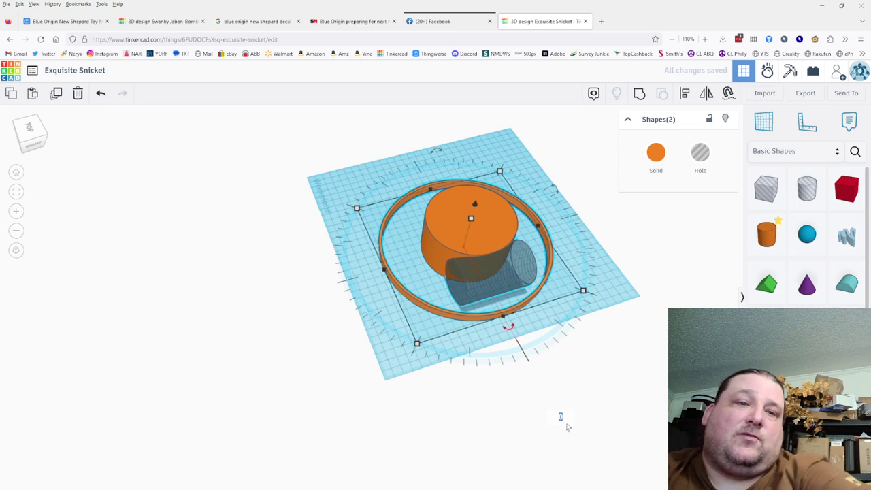
pyautogui.write('12')
pyautogui.press('Return')
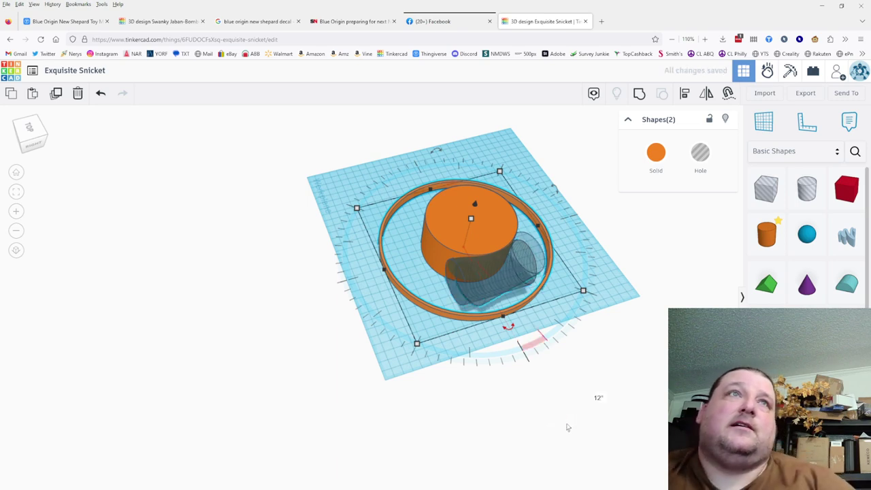
# - Repeat the rotated duplication until the hole cylinders form a complete ring around the wheel
pyautogui.hotkey('ctrl', 'd')
pyautogui.hotkey('ctrl', 'd')
pyautogui.hotkey('ctrl', 'd')
pyautogui.hotkey('ctrl', 'd')
pyautogui.hotkey('ctrl', 'd')
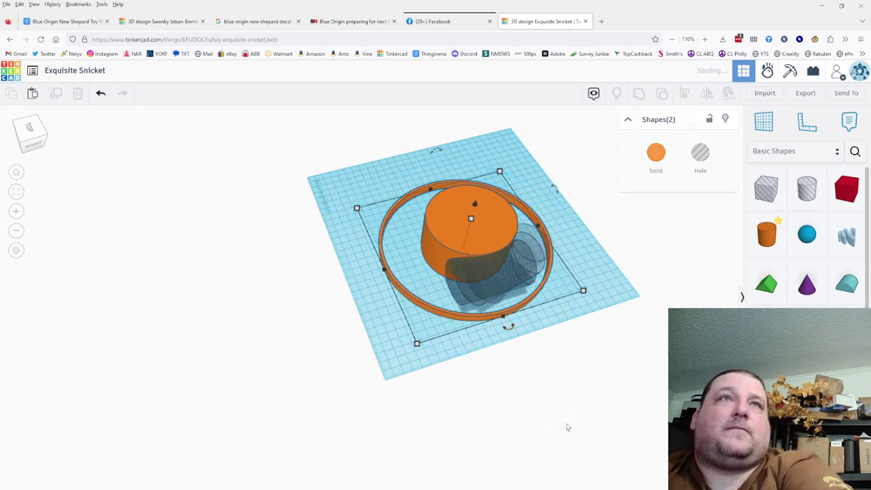
pyautogui.hotkey('ctrl', 'd')
pyautogui.hotkey('ctrl', 'd')
pyautogui.hotkey('ctrl', 'd')
pyautogui.hotkey('ctrl', 'd')
pyautogui.hotkey('ctrl', 'd')
pyautogui.hotkey('ctrl', 'd')
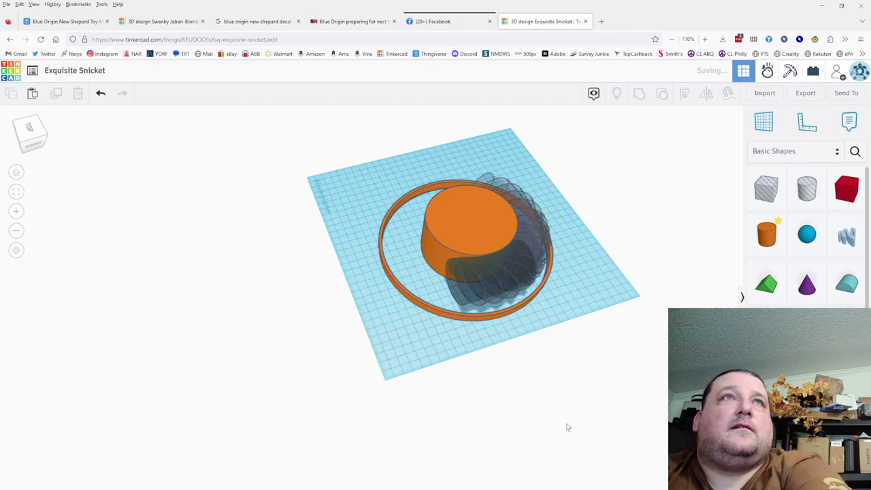
pyautogui.hotkey('ctrl', 'd')
pyautogui.hotkey('ctrl', 'd')
pyautogui.hotkey('ctrl', 'd')
pyautogui.hotkey('ctrl', 'd')
pyautogui.hotkey('ctrl', 'd')
pyautogui.hotkey('ctrl', 'd')
pyautogui.hotkey('ctrl', 'd')
pyautogui.hotkey('ctrl', 'd')
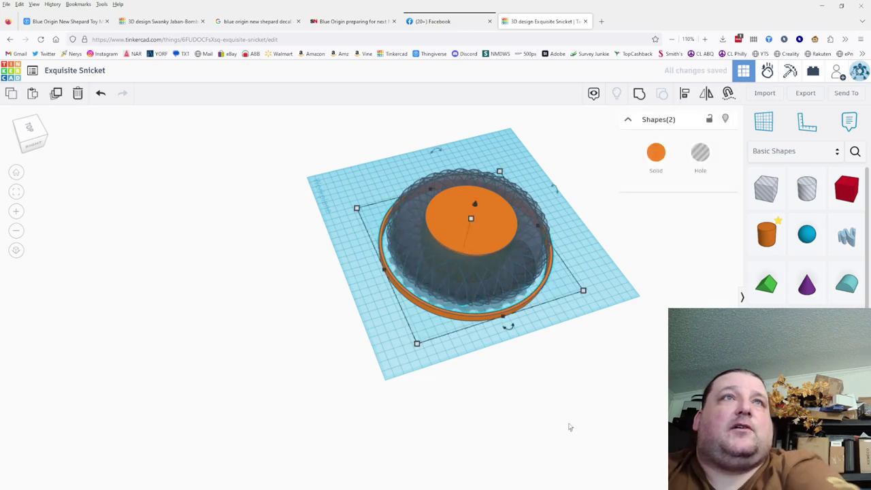
# - Hide one of the stacked guide tubes and delete all the other tube copies
pyautogui.click(558, 372)
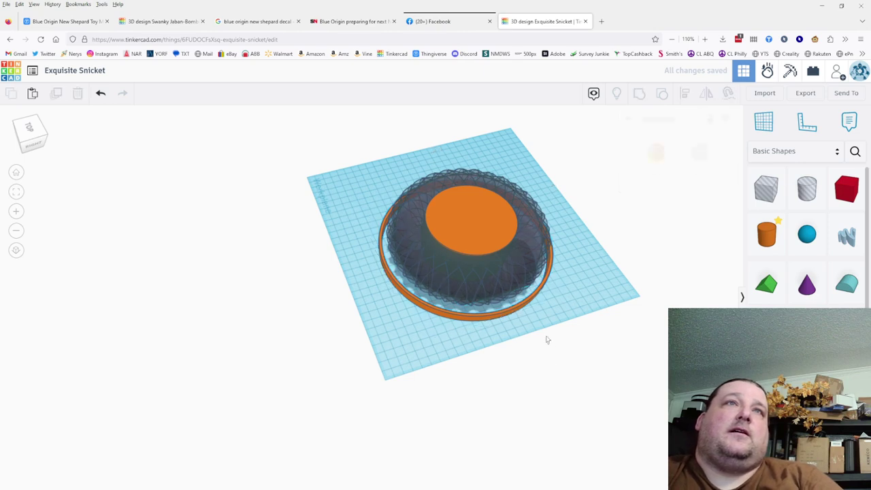
pyautogui.click(518, 310)
pyautogui.click(517, 311)
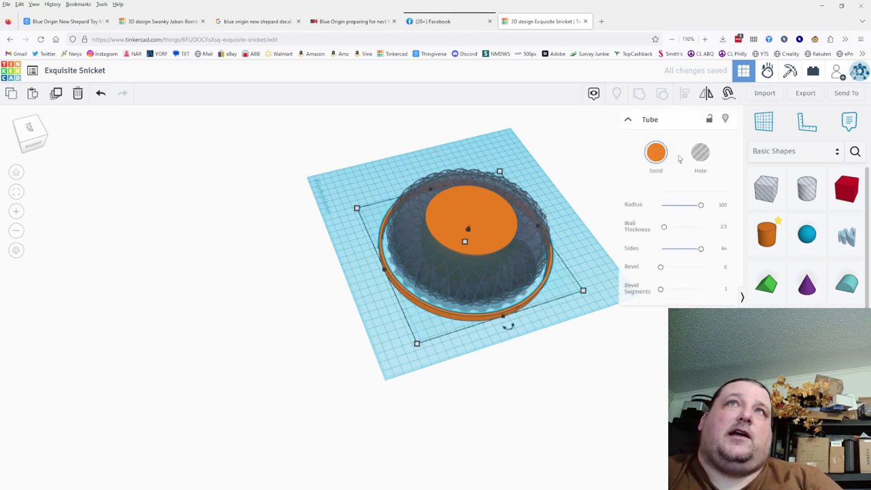
pyautogui.click(576, 357)
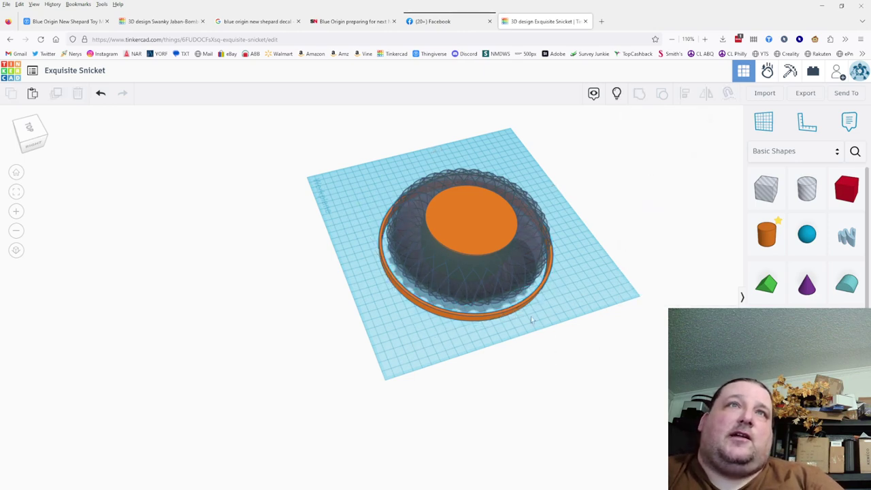
pyautogui.hotkey('ctrl', 'a')
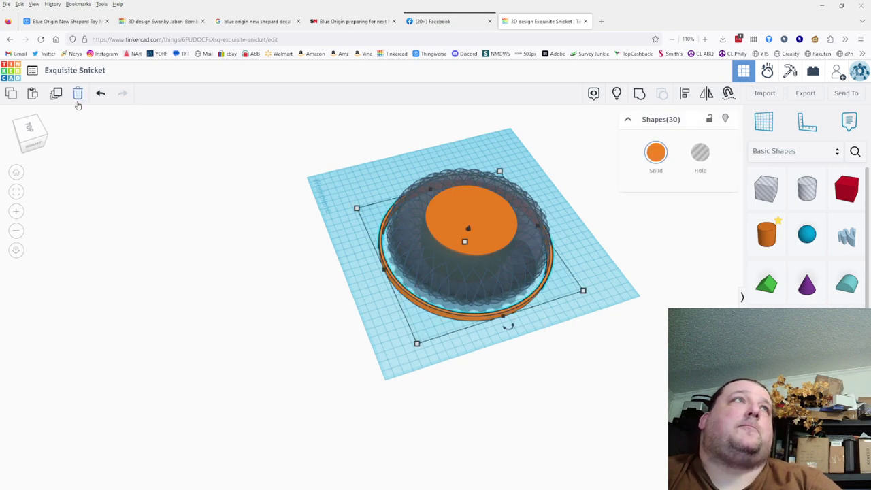
pyautogui.click(78, 102)
# - Hide the wheel cylinder and group all the hole cylinders into a single ring-shaped hole
pyautogui.click(470, 224)
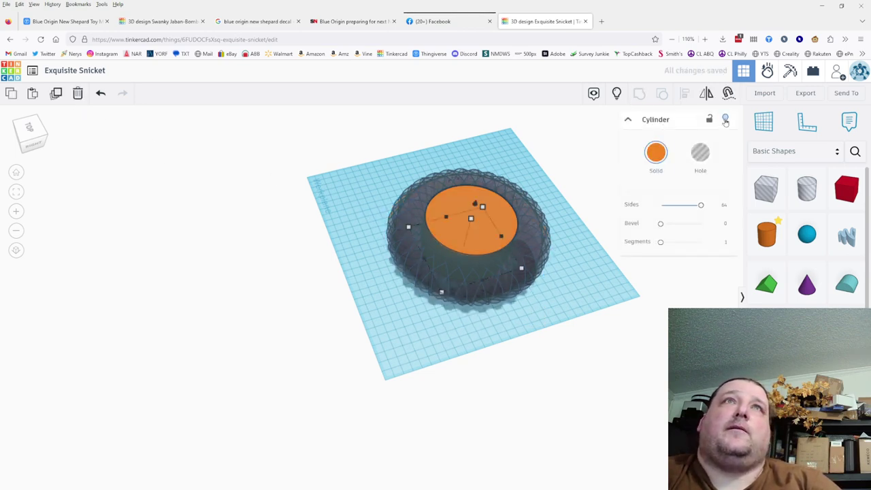
pyautogui.click(725, 119)
pyautogui.moveTo(592, 350); pyautogui.dragTo(349, 151)
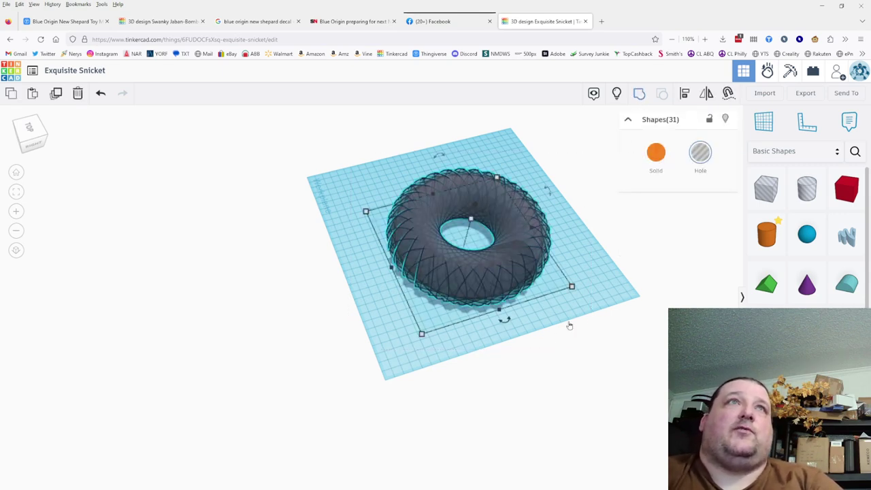
pyautogui.hotkey('ctrl', 'g')
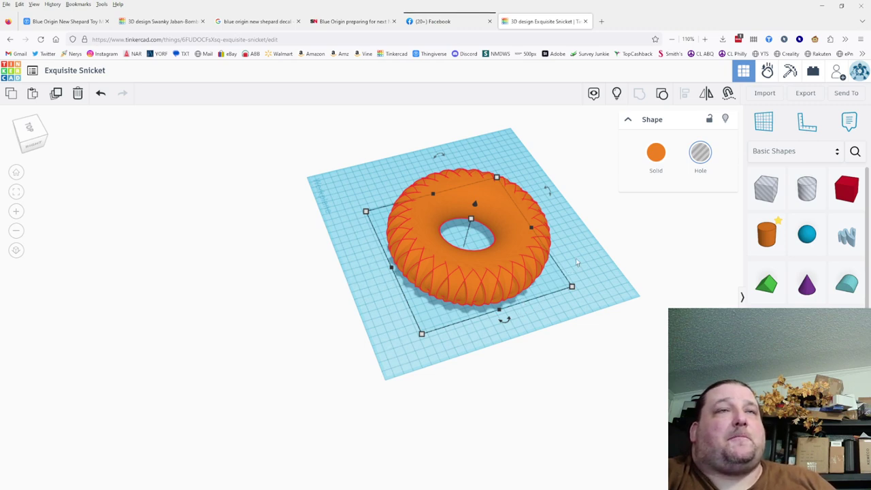
pyautogui.scroll(2, 485, 233)
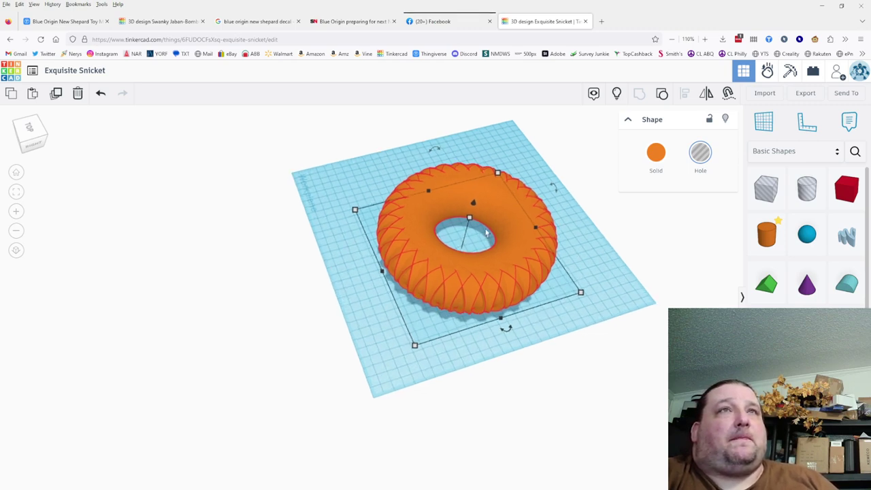
pyautogui.scroll(4, 486, 233)
pyautogui.press('h')
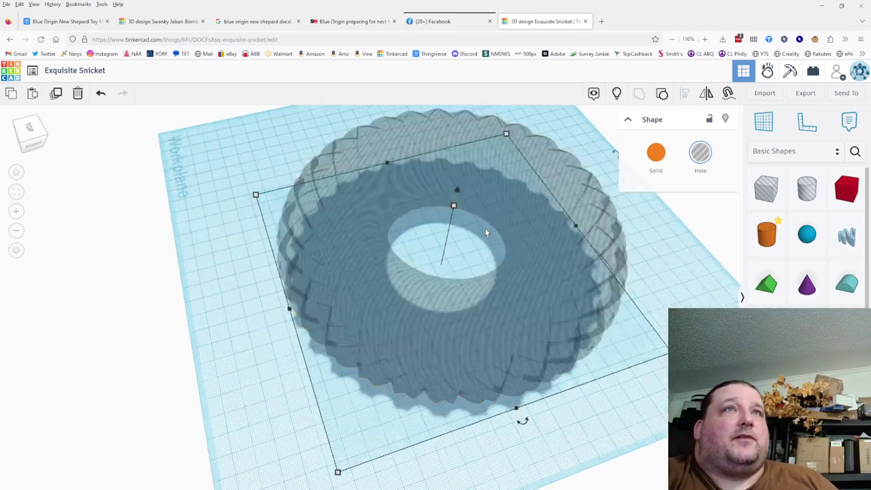
# - Duplicate the grouped hole ring and rotate the copy 6° about its vertical axis
pyautogui.scroll(-2, 486, 234)
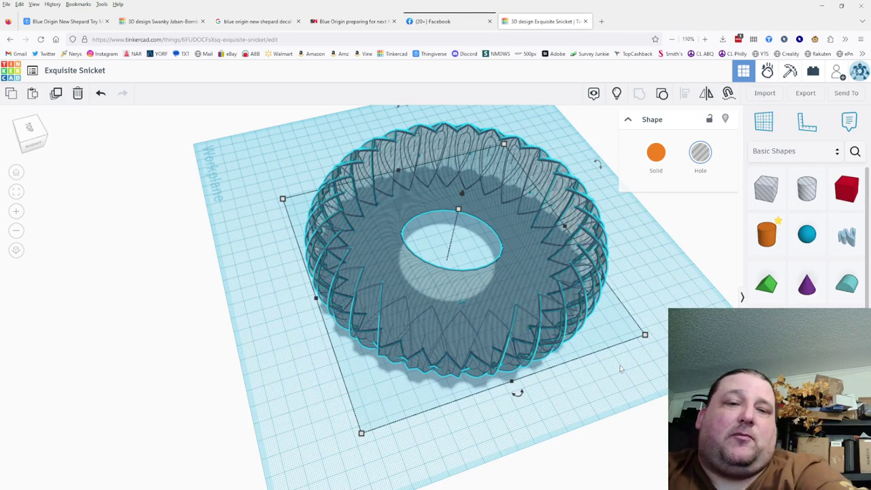
pyautogui.moveTo(448, 202)
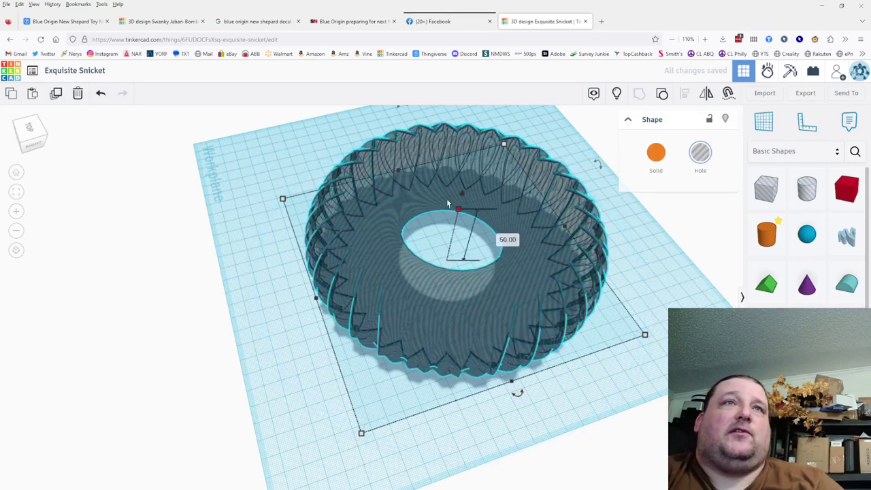
pyautogui.scroll(-3, 448, 203)
pyautogui.moveTo(504, 328); pyautogui.dragTo(565, 404)
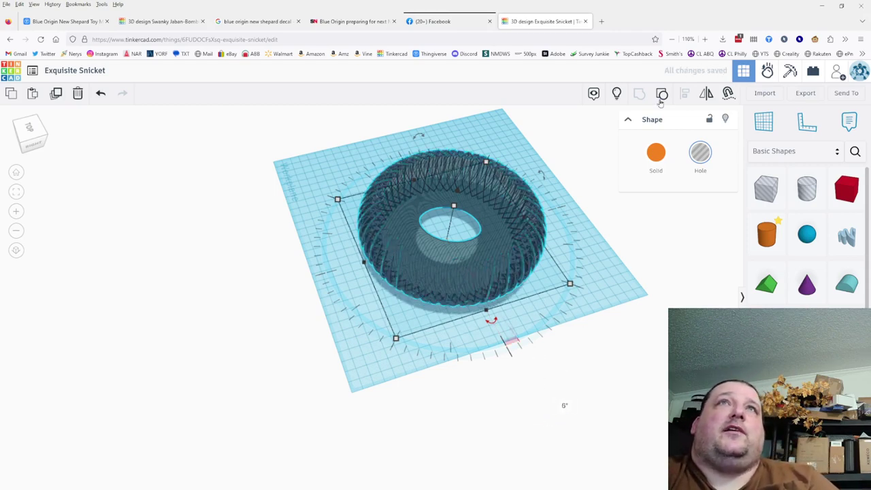
# - Show all hidden shapes and hide only the guide tube again
pyautogui.click(616, 96)
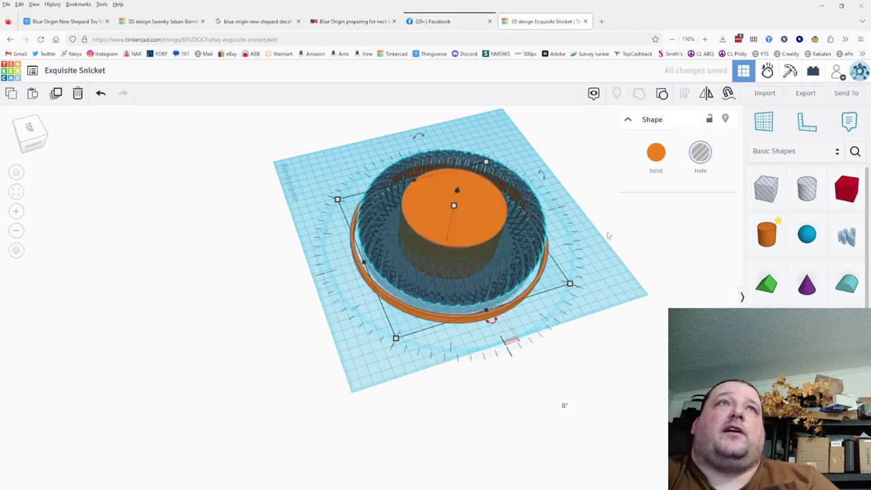
pyautogui.click(626, 320)
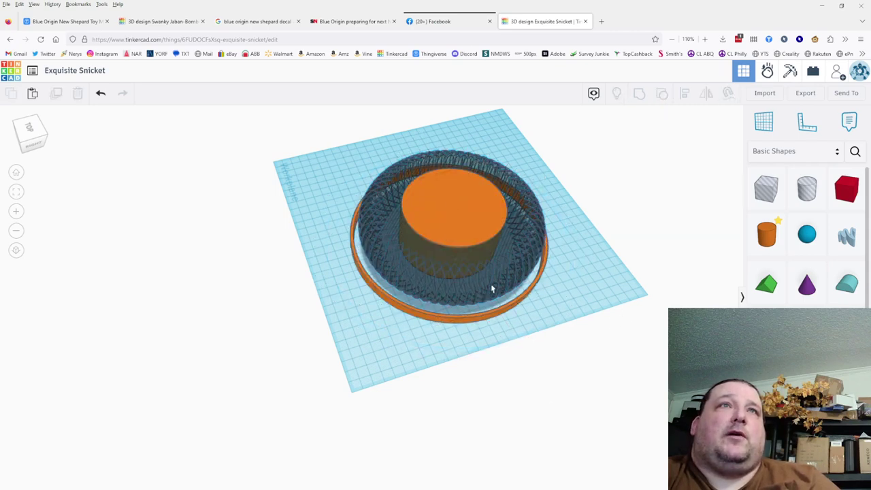
pyautogui.click(512, 308)
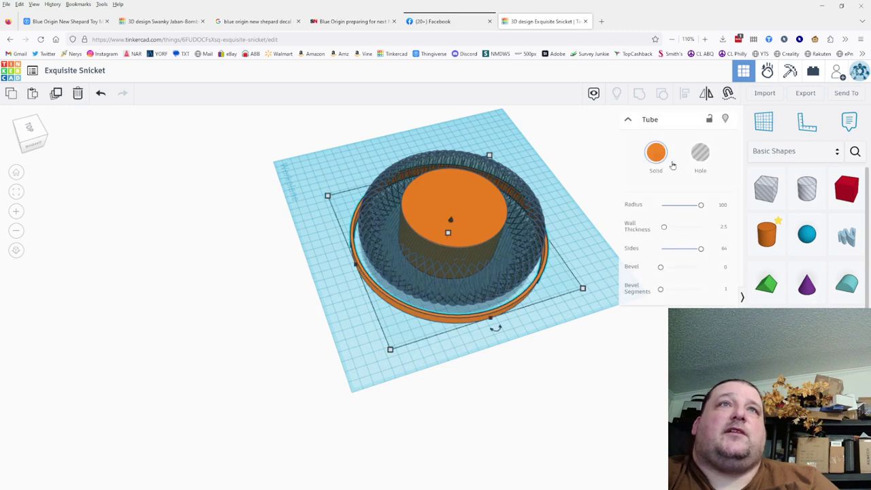
pyautogui.click(725, 121)
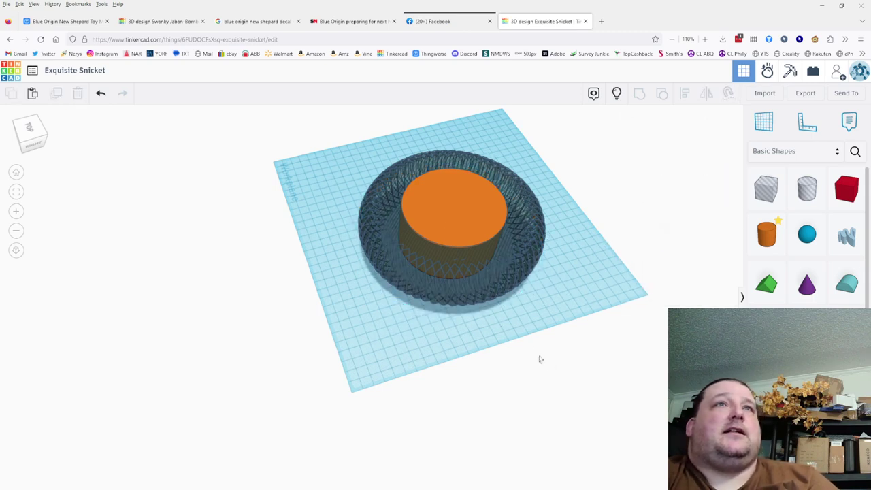
# - Group the wheel cylinder with both hole rings to cut the concave rim
pyautogui.hotkey('ctrl', 'a')
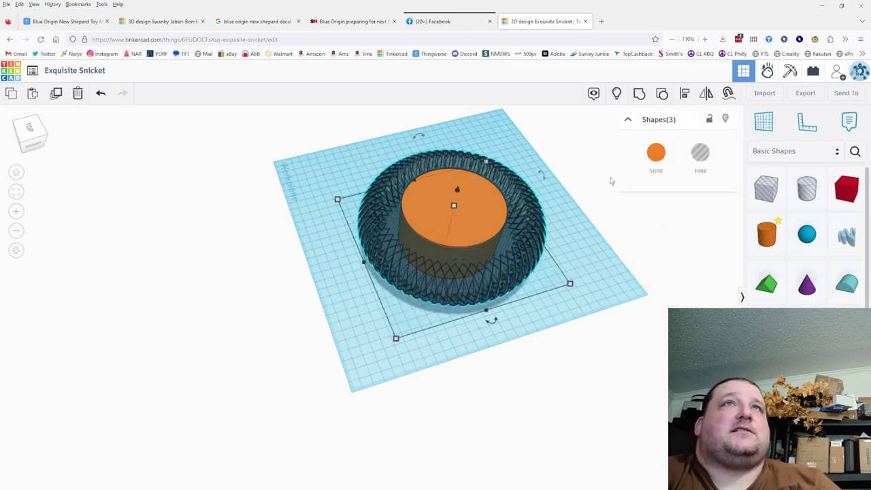
pyautogui.click(639, 95)
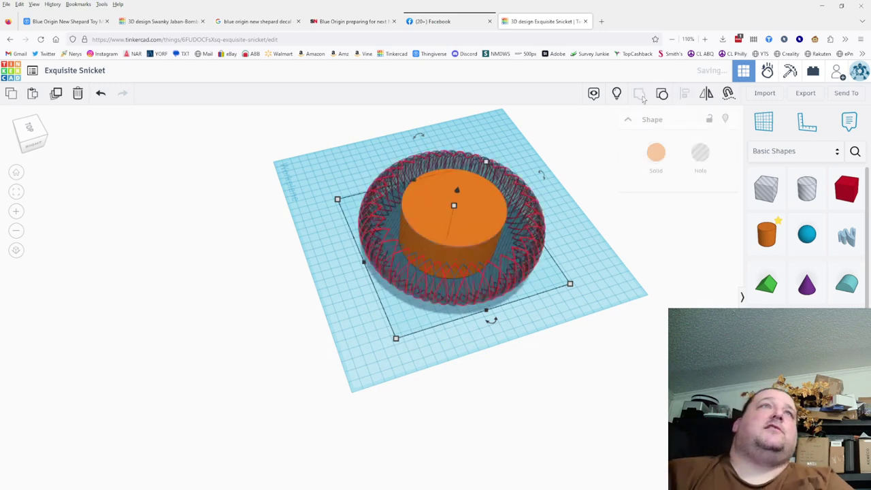
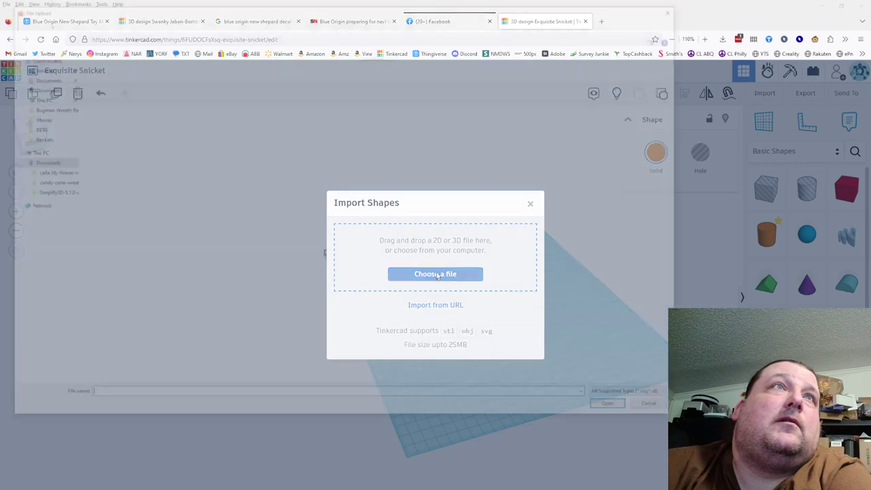
# - Import Exquisite Snicket.stl in millimetres at 100% scale and move the imported wheel farther from the original orange wheel
pyautogui.doubleClick(153, 128)
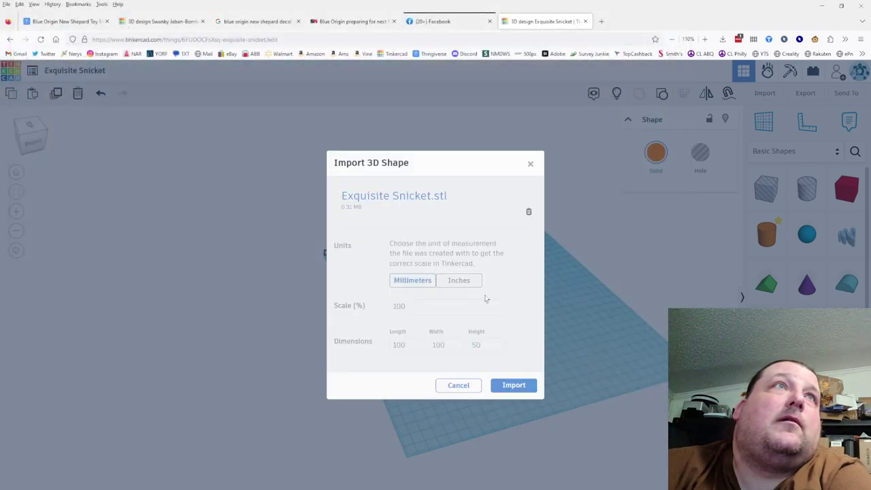
pyautogui.click(514, 385)
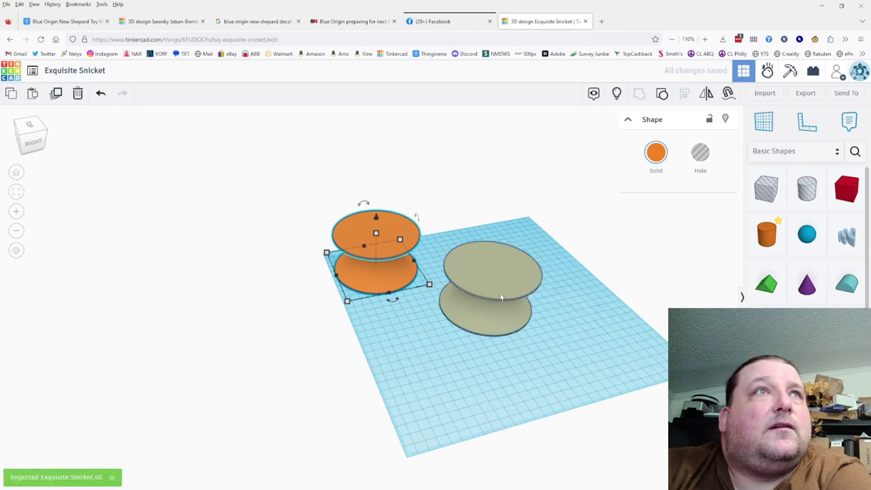
pyautogui.moveTo(501, 297); pyautogui.dragTo(551, 303)
pyautogui.click(395, 313)
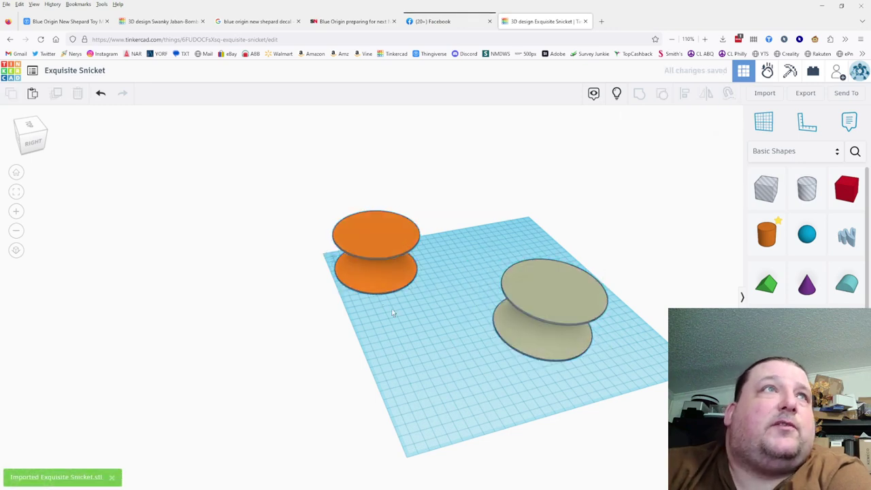
pyautogui.moveTo(394, 313); pyautogui.dragTo(480, 369, button='middle')
# - Ungroup the original orange wheel into its solid cylinder and the two hole rings
pyautogui.click(438, 310)
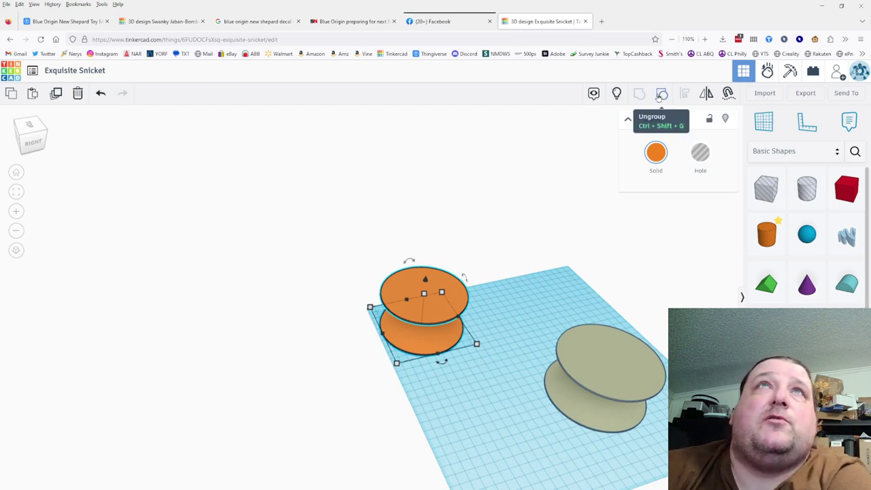
pyautogui.click(660, 95)
pyautogui.click(587, 273)
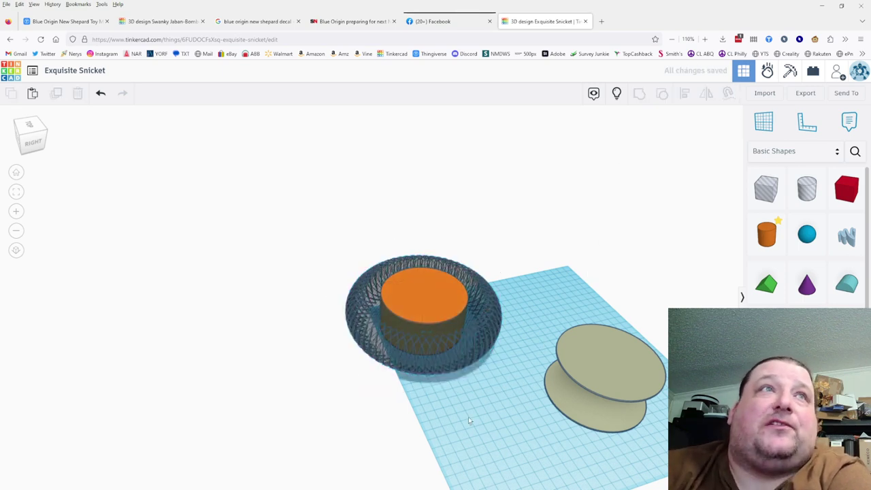
pyautogui.scroll(1, 468, 416)
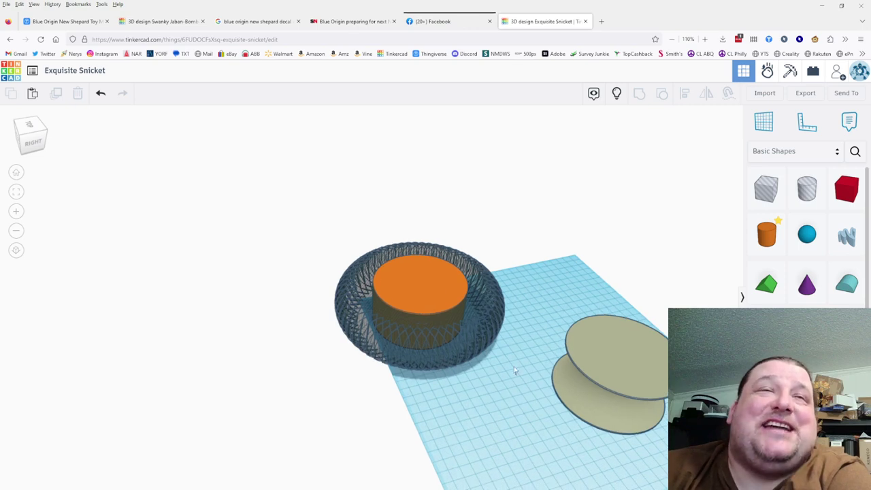
pyautogui.moveTo(511, 406)
pyautogui.mouseDown(button='right')
pyautogui.moveTo(523, 350)
pyautogui.moveTo(500, 393)
pyautogui.mouseUp(button='right')
# - Move the imported wheel about 23 mm across the workplane and try to ungroup it
pyautogui.moveTo(500, 398); pyautogui.dragTo(372, 277)
pyautogui.click(372, 277)
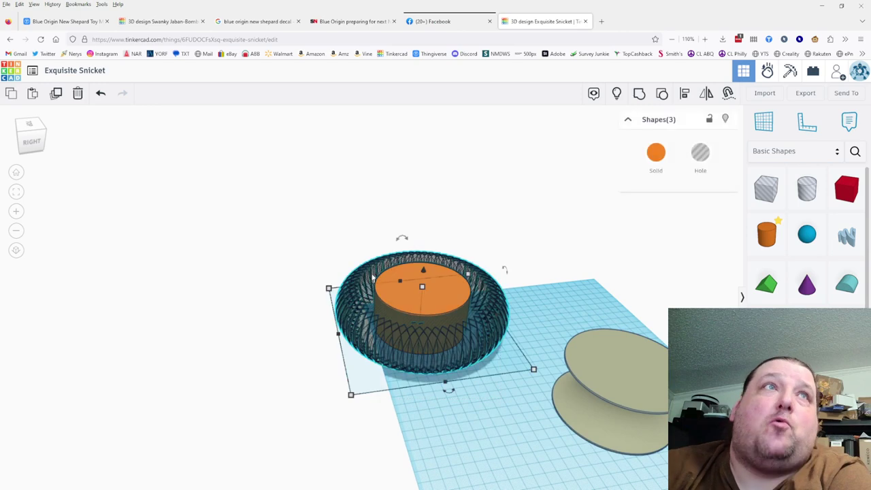
pyautogui.click(558, 291)
pyautogui.click(628, 362)
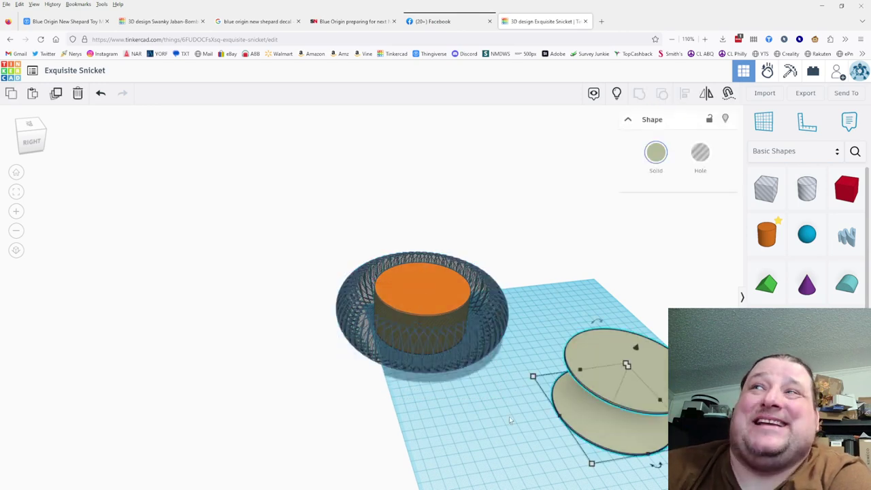
pyautogui.moveTo(509, 417); pyautogui.dragTo(495, 408, button='middle')
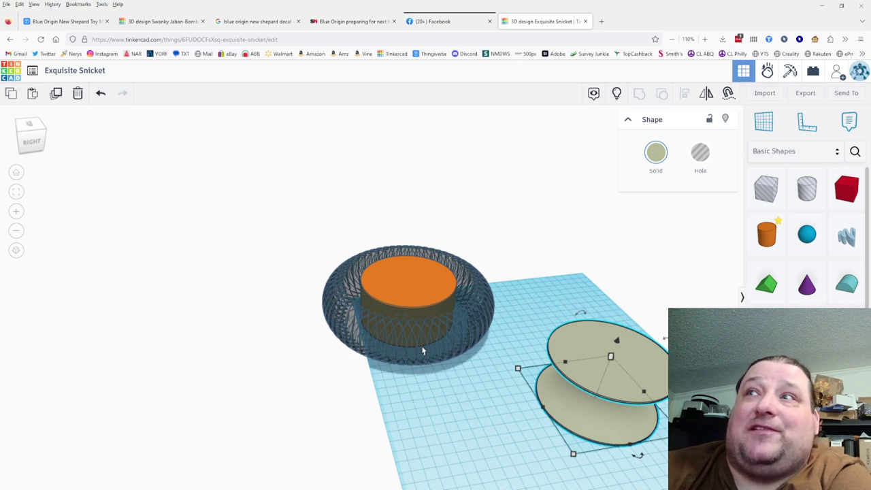
pyautogui.moveTo(555, 391); pyautogui.dragTo(617, 391)
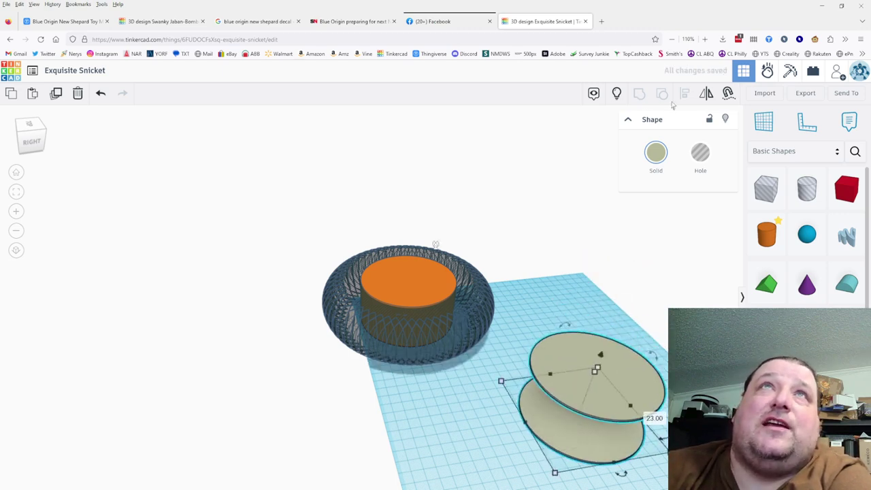
pyautogui.click(663, 96)
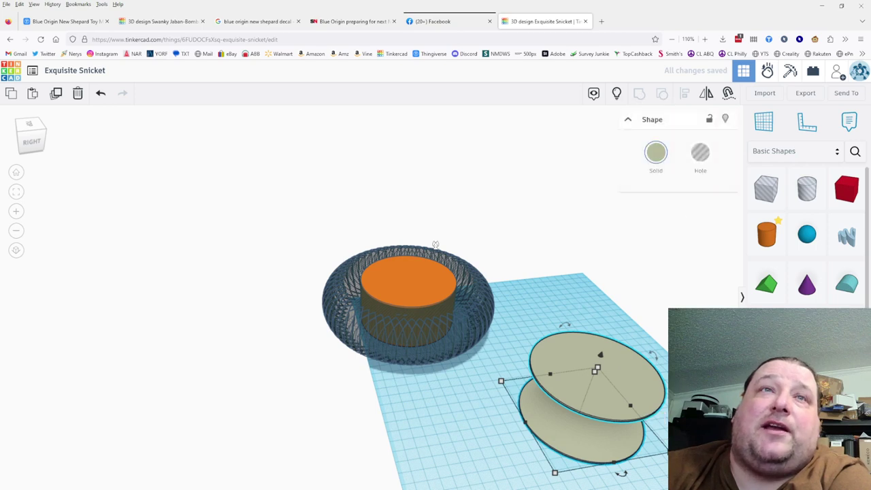
pyautogui.click(680, 368)
# - Examine the imported wheel's concave rim from the side and from above, comparing it with the ungrouped shapes
pyautogui.moveTo(607, 385); pyautogui.dragTo(624, 331, button='right')
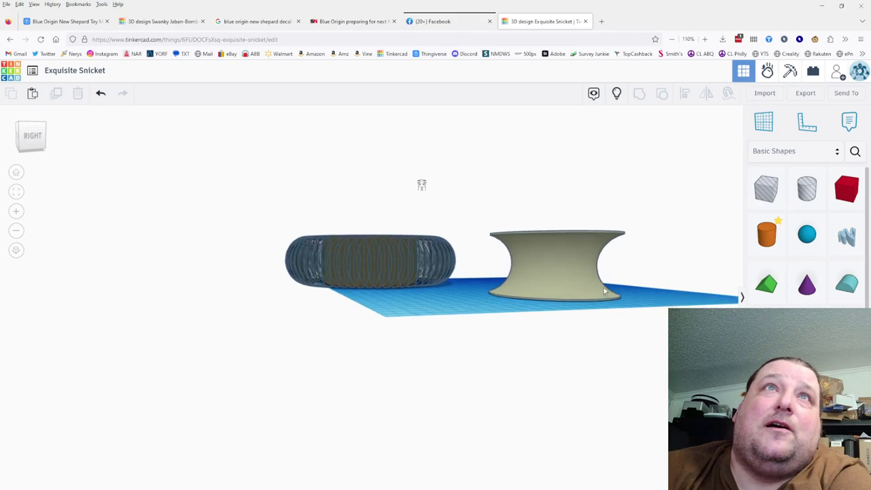
pyautogui.scroll(3, 605, 293)
pyautogui.scroll(3, 604, 293)
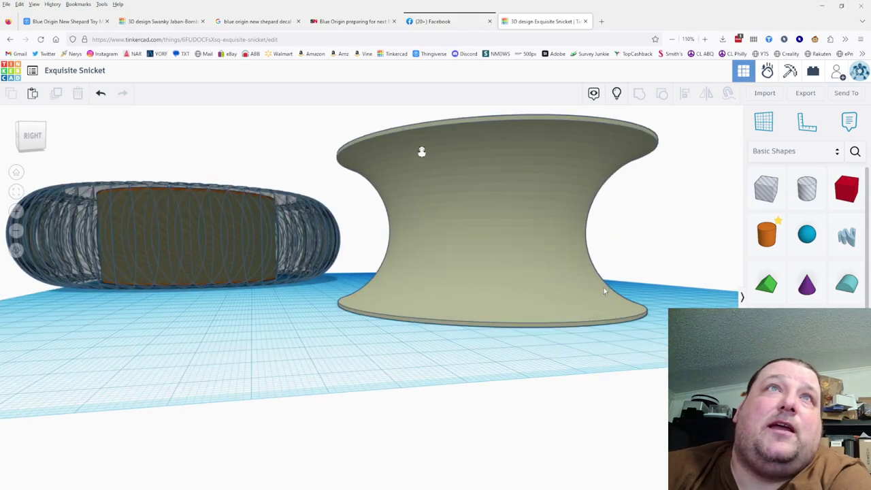
pyautogui.scroll(-5, 604, 292)
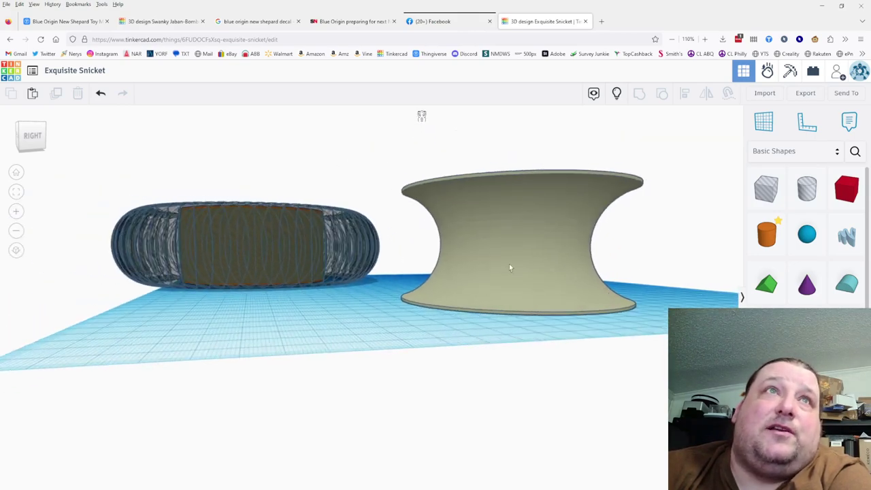
pyautogui.click(509, 263)
pyautogui.moveTo(661, 272); pyautogui.dragTo(651, 303, button='right')
pyautogui.scroll(-4, 652, 307)
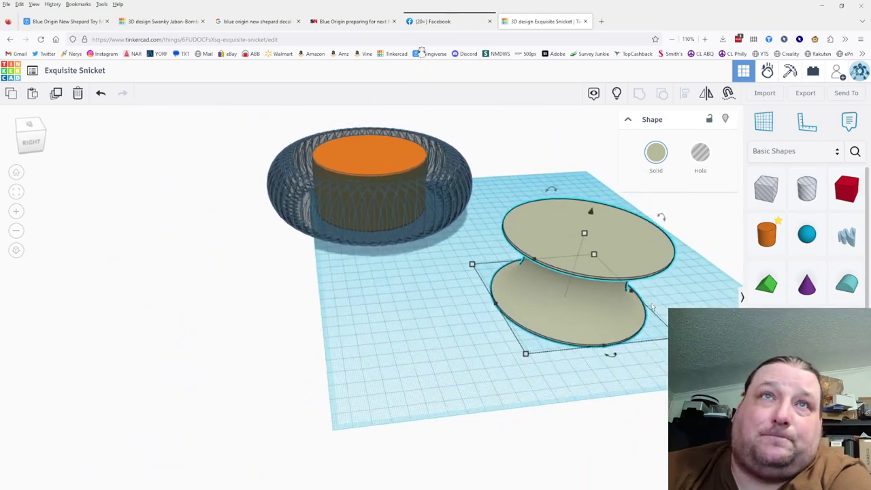
pyautogui.moveTo(421, 41); pyautogui.dragTo(408, 7, button='right')
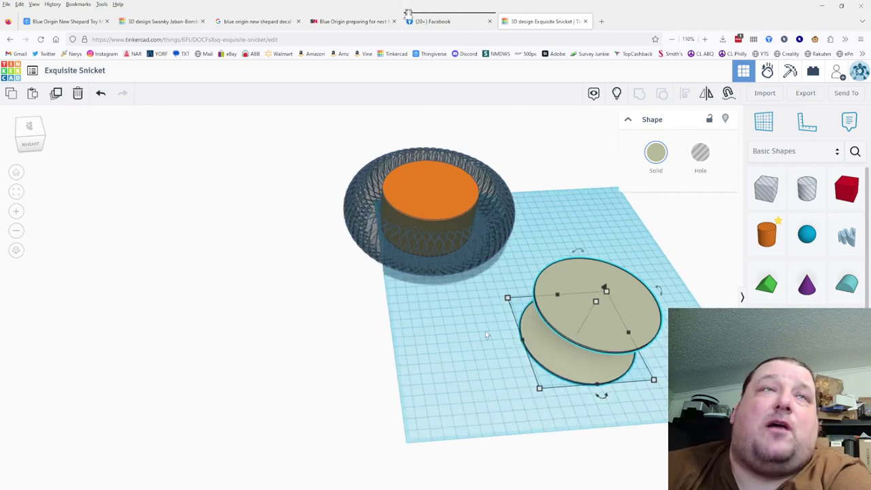
pyautogui.moveTo(471, 330); pyautogui.dragTo(449, 353, button='middle')
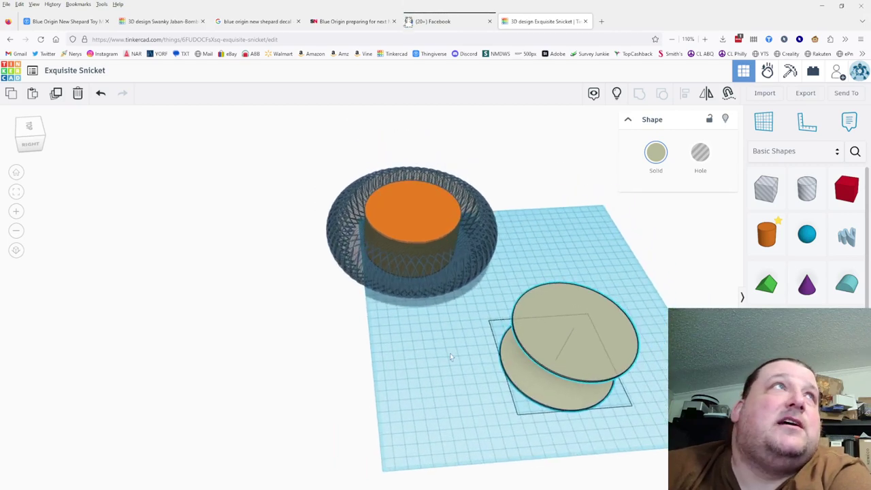
# - Rename the design as 50mm Pipe Pulley
pyautogui.click(96, 73)
pyautogui.write('5')
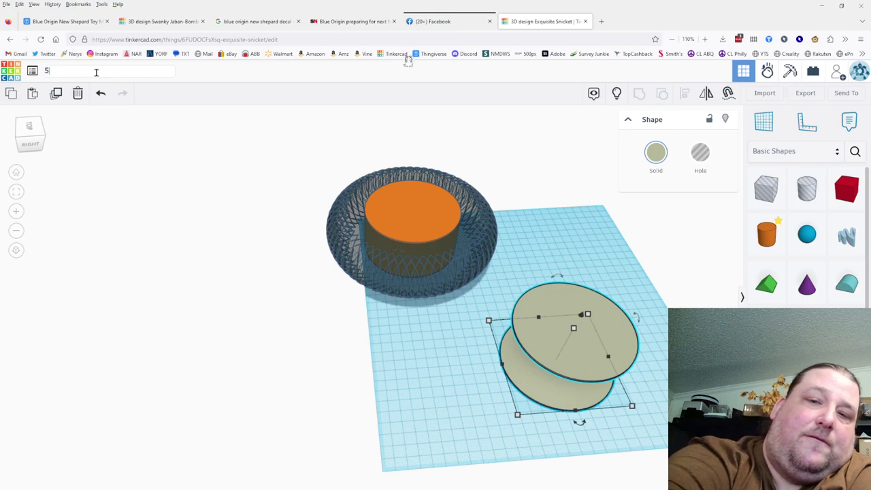
pyautogui.write('0mm P')
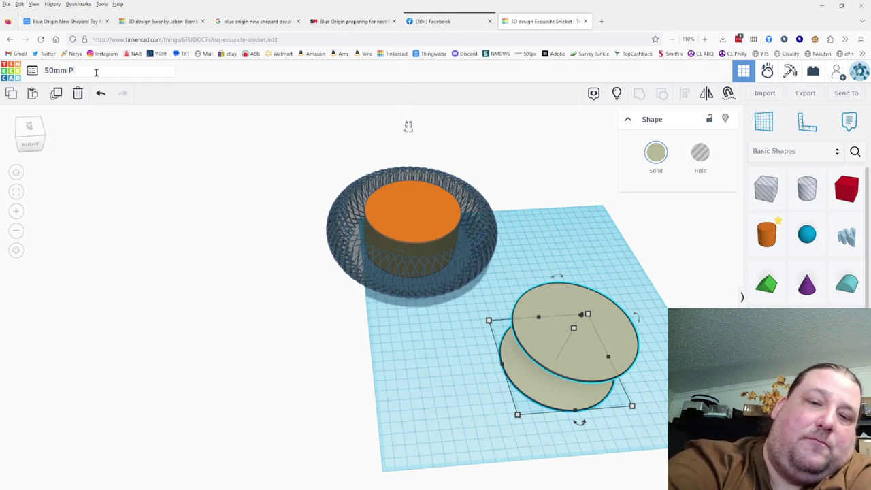
pyautogui.write('ipe ')
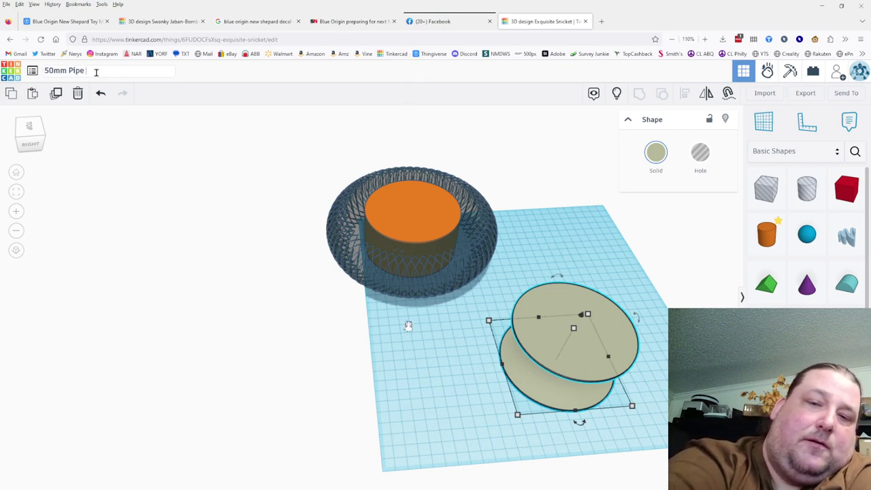
pyautogui.write('Pulleyu')
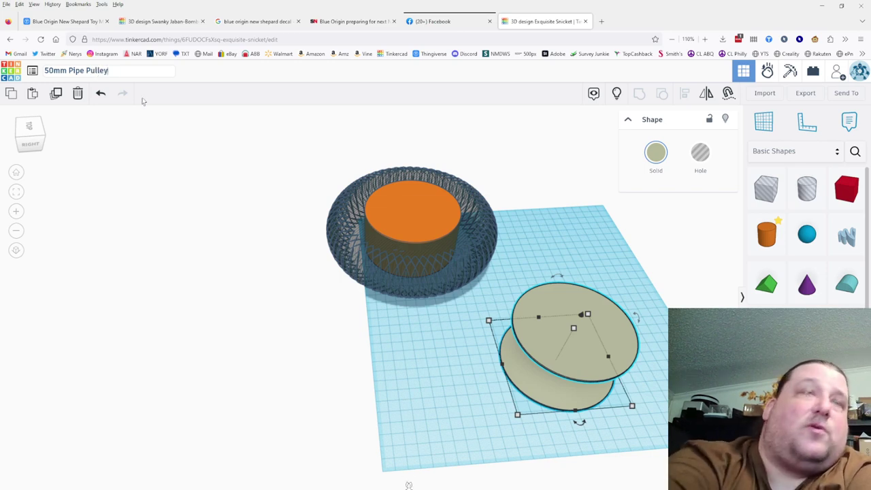
pyautogui.click(520, 206)
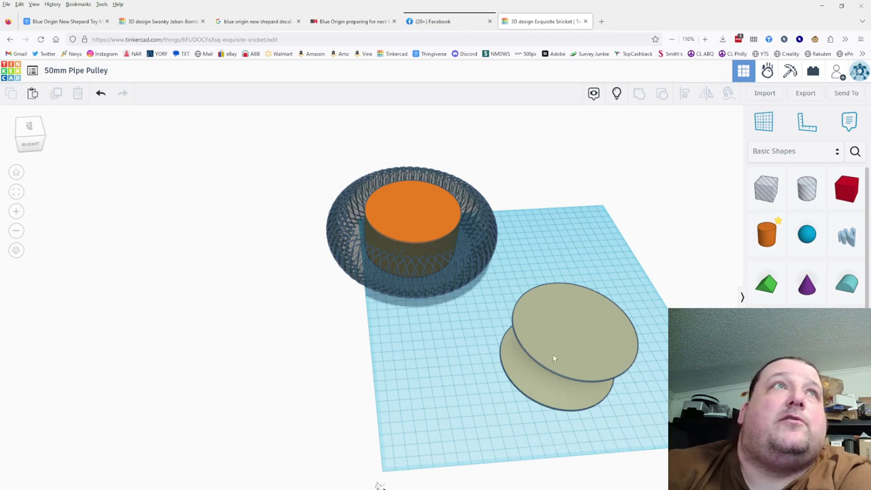
# - Copy the imported wheel into a new design and position it near the middle of the workplane
pyautogui.click(582, 332)
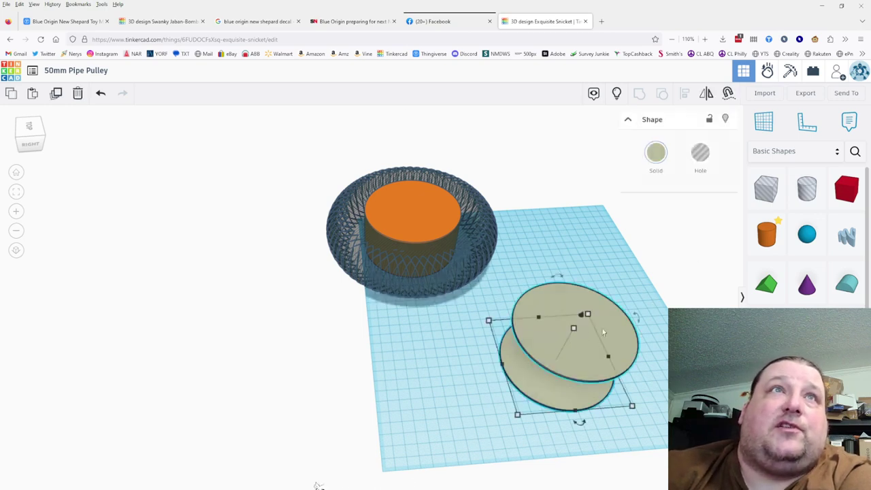
pyautogui.click(32, 71)
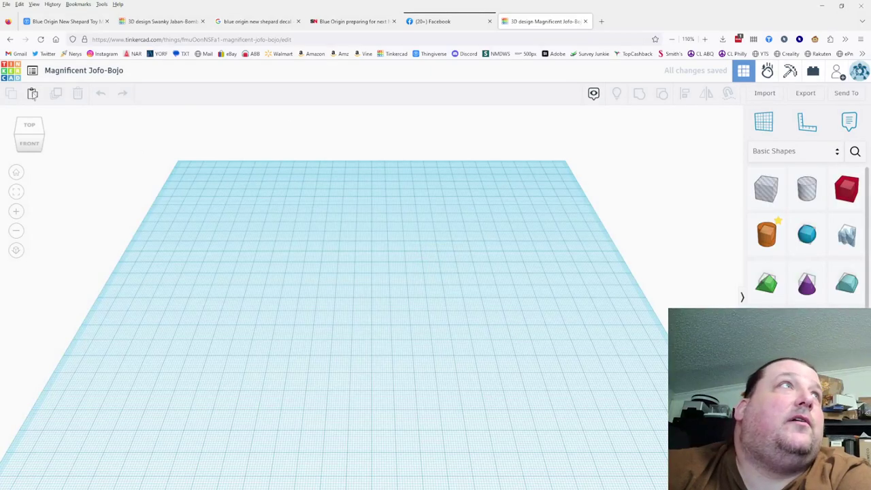
pyautogui.hotkey('ctrl', 'v')
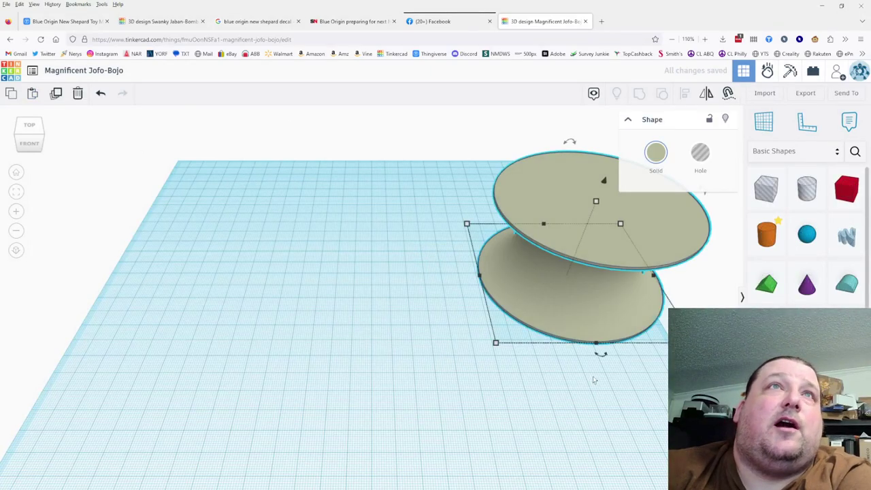
pyautogui.scroll(-1, 593, 380)
pyautogui.moveTo(591, 264); pyautogui.dragTo(376, 269)
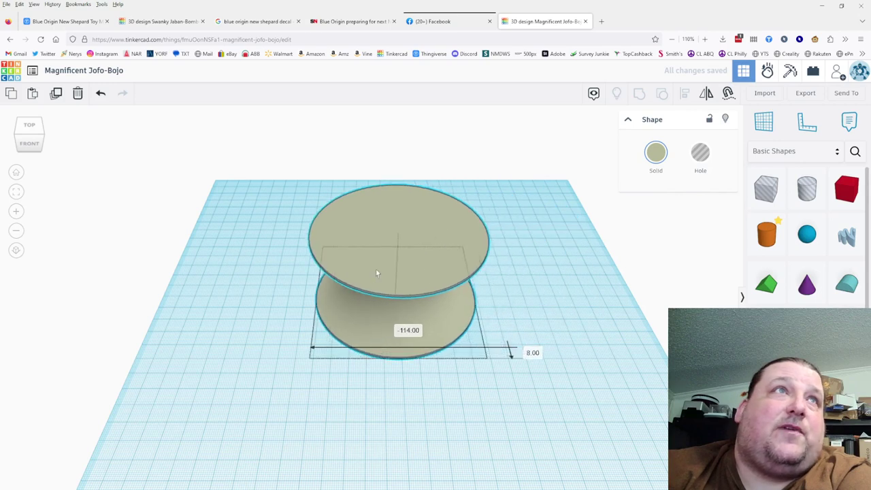
pyautogui.moveTo(540, 351)
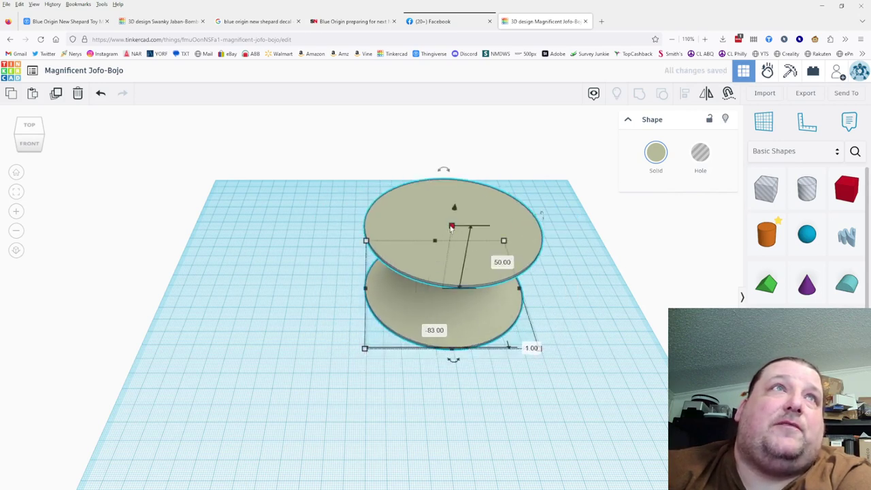
pyautogui.moveTo(595, 331); pyautogui.dragTo(615, 274, button='right')
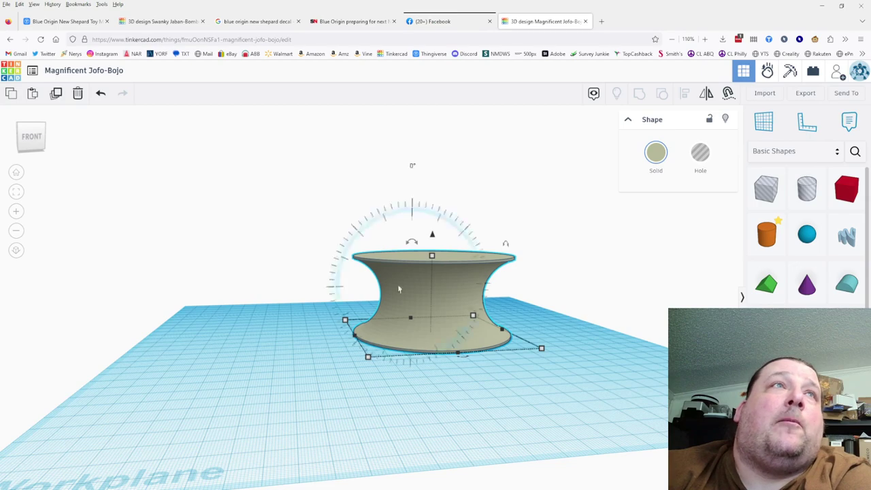
pyautogui.moveTo(584, 328); pyautogui.dragTo(551, 341, button='right')
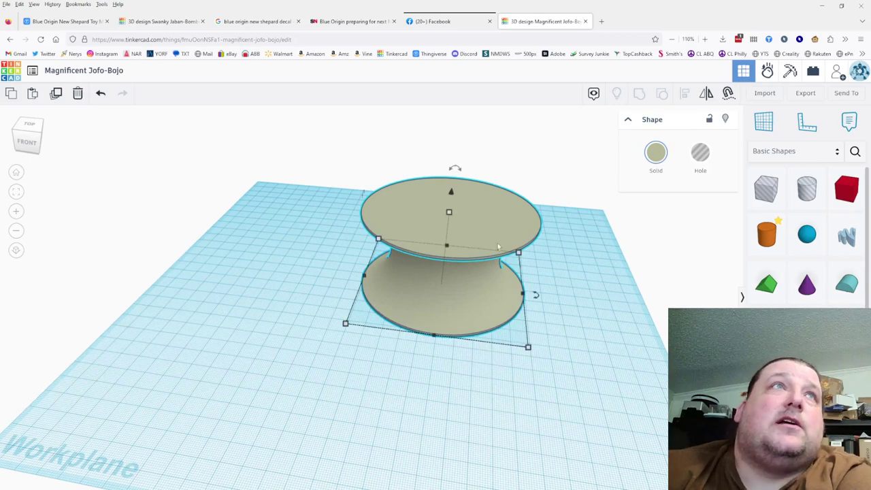
# - Reopen the 50mm Pipe Pulley design from the recent designs
pyautogui.click(32, 70)
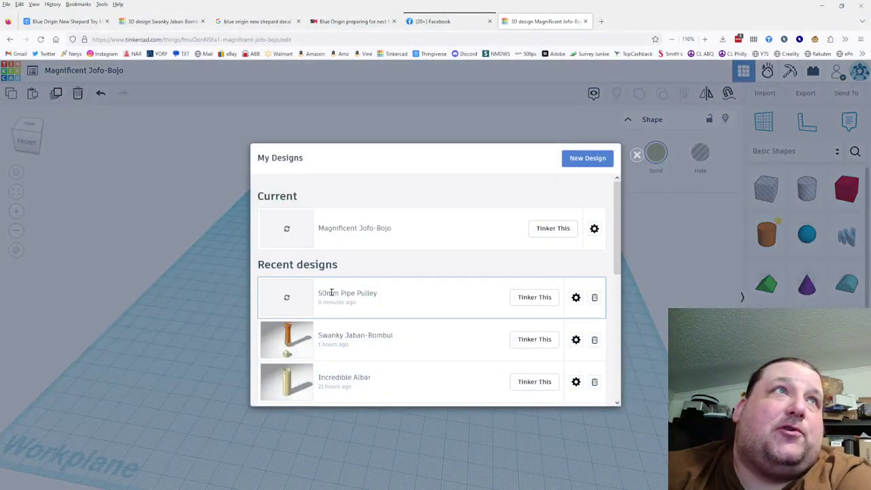
pyautogui.click(512, 300)
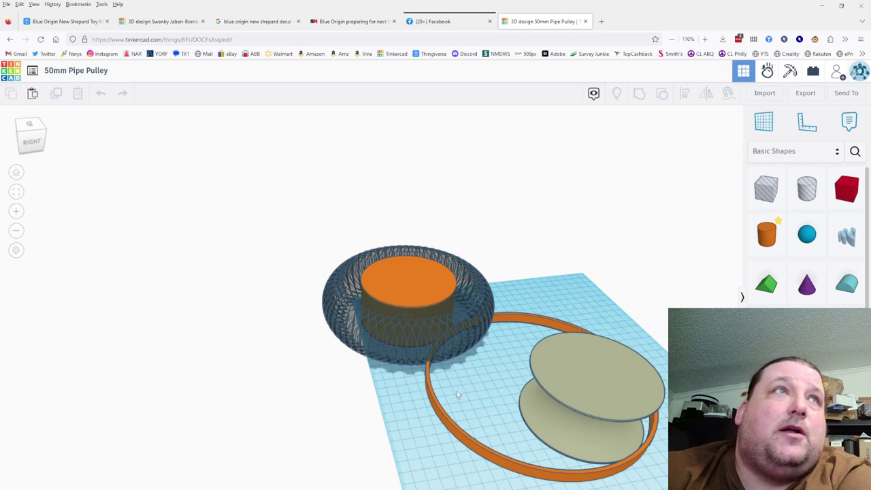
pyautogui.click(407, 275)
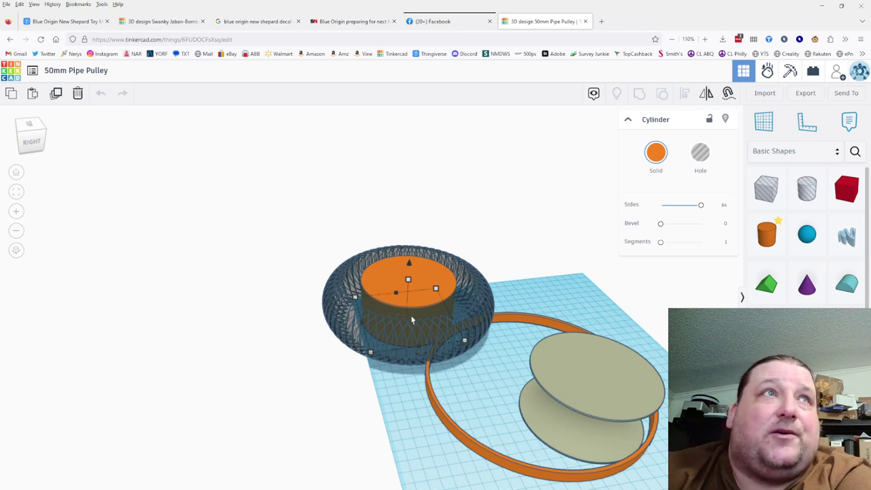
pyautogui.click(485, 249)
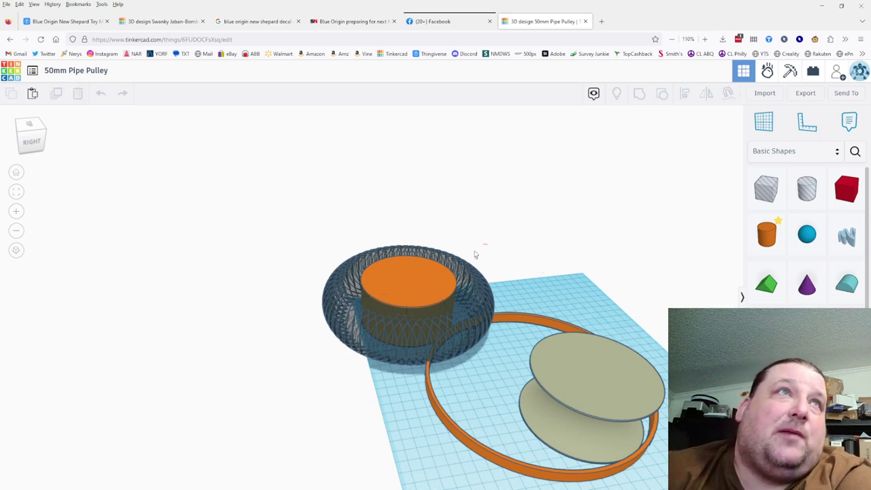
# - Duplicate the wheel cylinder with both hole rings, place the copy behind the imported wheel, and move the original set farther away
pyautogui.moveTo(441, 284); pyautogui.dragTo(616, 257)
pyautogui.hotkey('ctrl', 'd')
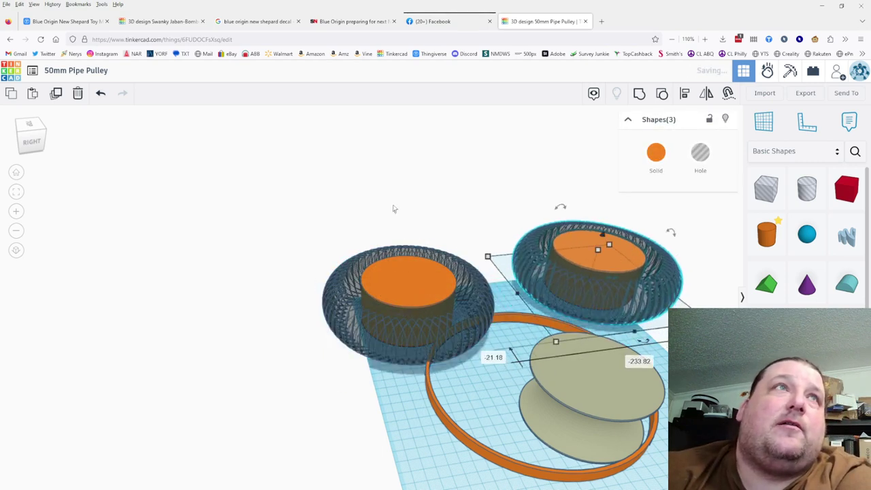
pyautogui.click(408, 277)
pyautogui.moveTo(408, 277); pyautogui.dragTo(387, 270)
pyautogui.click(700, 288)
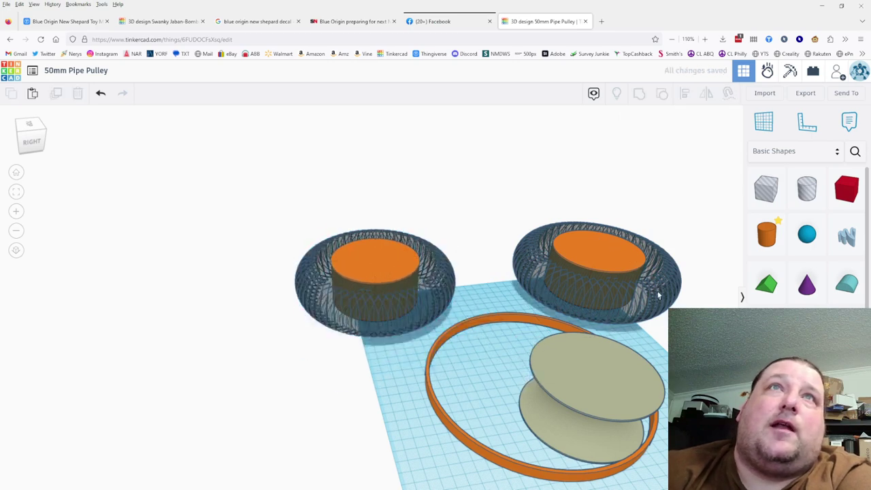
# - Ungroup the hole ring around one wheel cylinder and undo a trial move of one of its hole cylinders
pyautogui.click(658, 294)
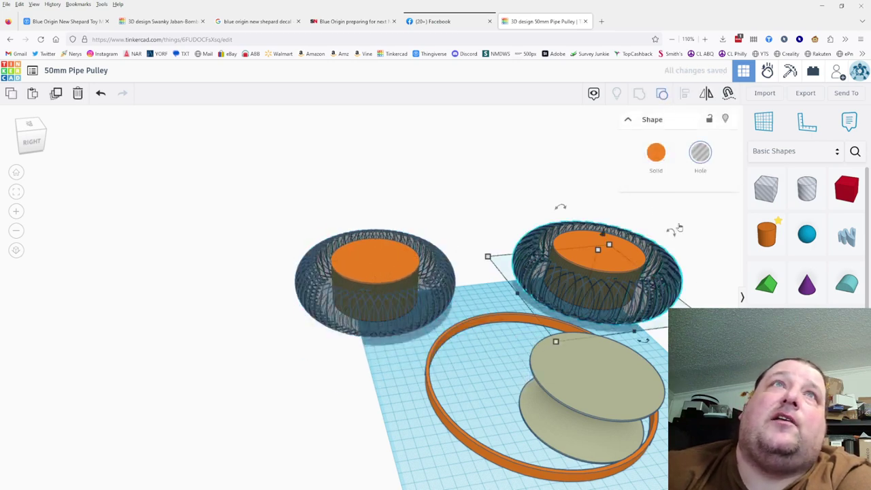
pyautogui.click(710, 246)
pyautogui.click(622, 305)
pyautogui.moveTo(604, 306); pyautogui.dragTo(496, 266)
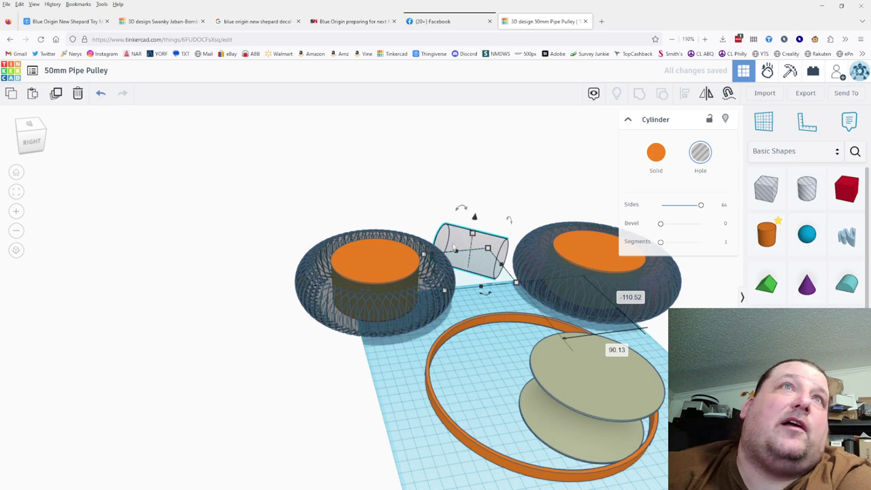
pyautogui.hotkey('ctrl', 'z')
# - Delete most of the hole cylinders around the wheel with the ungrouped ring, leaving only a few on one side
pyautogui.scroll(1, 634, 313)
pyautogui.moveTo(633, 313); pyautogui.dragTo(597, 360, button='right')
pyautogui.moveTo(597, 348); pyautogui.dragTo(547, 361, button='middle')
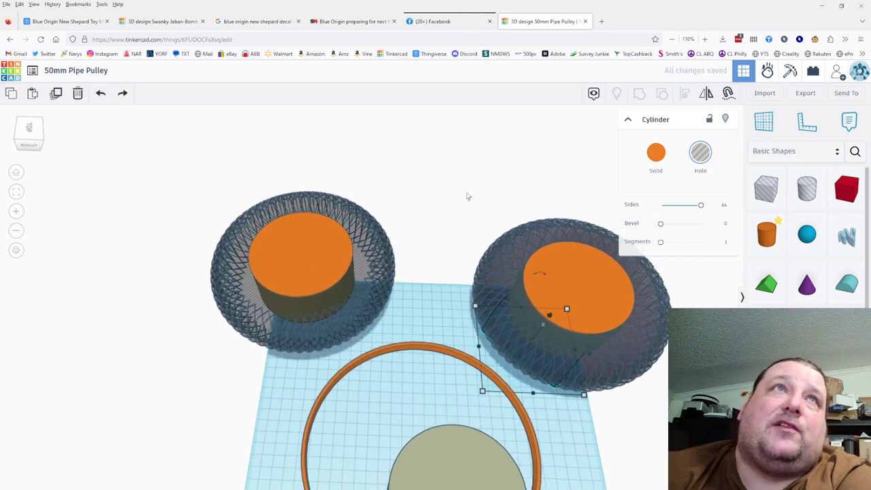
pyautogui.moveTo(617, 236); pyautogui.dragTo(617, 236)
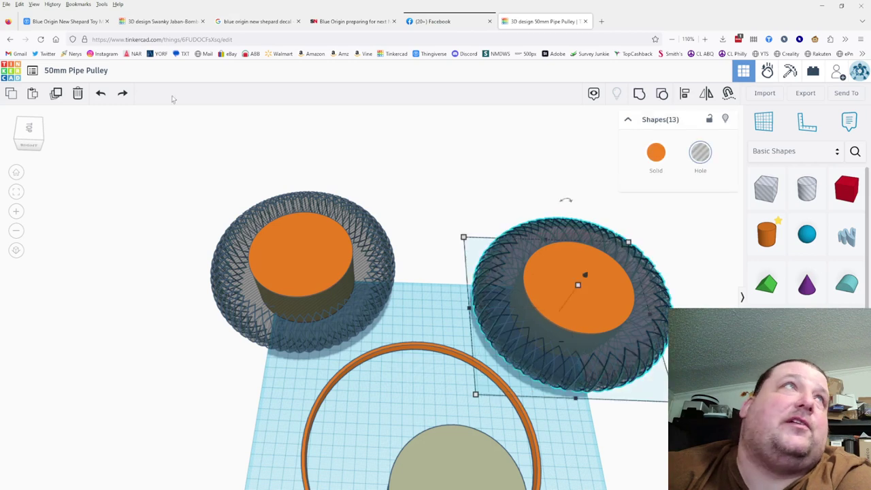
pyautogui.click(79, 94)
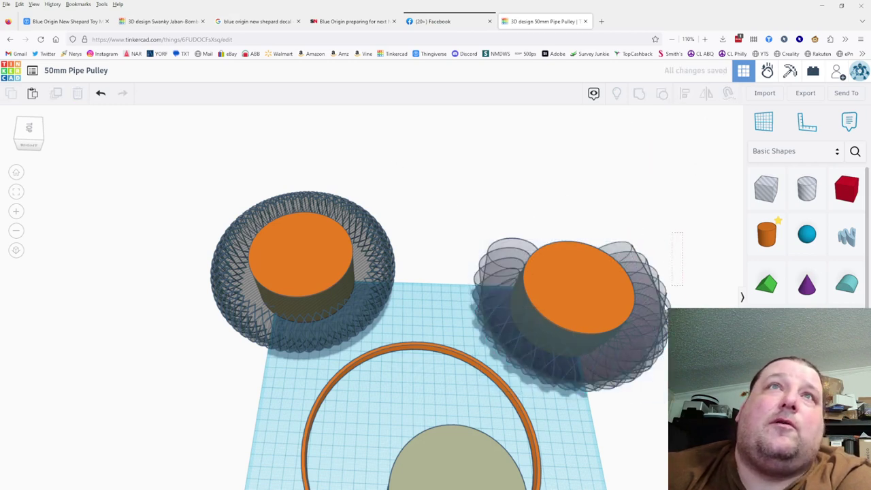
pyautogui.moveTo(639, 329); pyautogui.dragTo(638, 329)
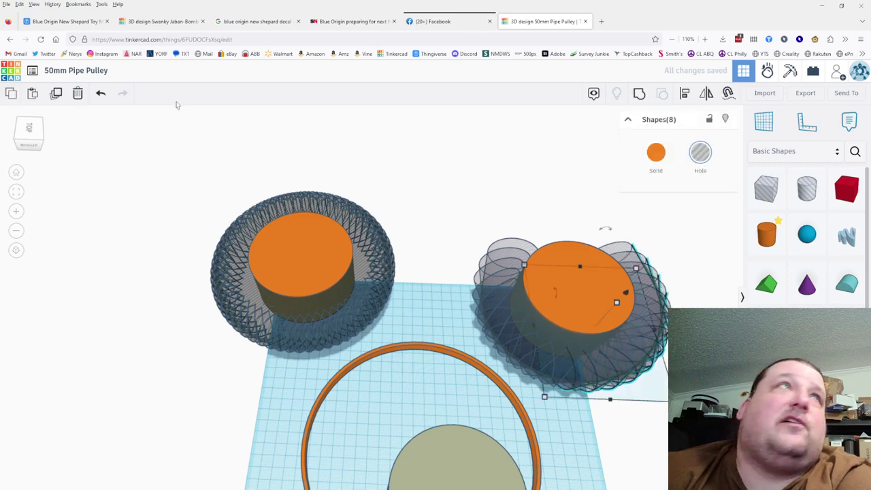
pyautogui.click(79, 95)
pyautogui.moveTo(441, 218); pyautogui.dragTo(502, 336)
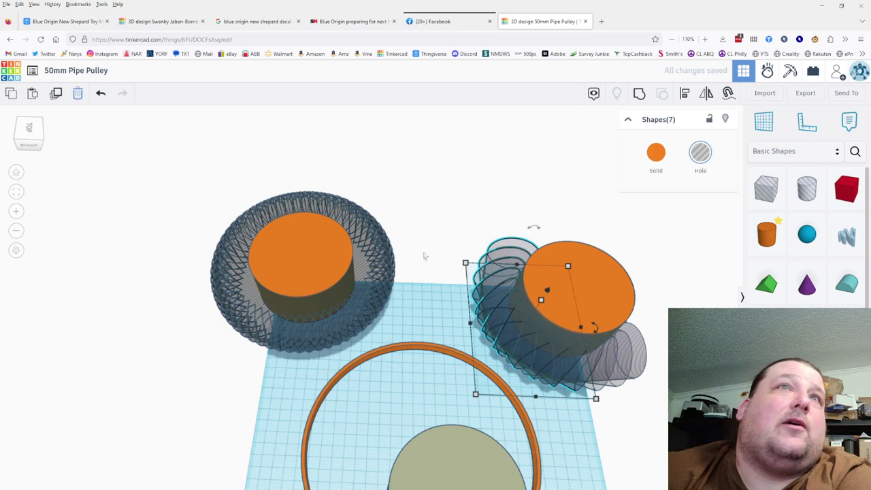
pyautogui.press('Delete')
# - Delete the surplus hole cylinders beside the wheel cylinder so that only one cutting cylinder remains
pyautogui.moveTo(632, 374); pyautogui.dragTo(612, 407, button='right')
pyautogui.moveTo(564, 404); pyautogui.dragTo(506, 393, button='middle')
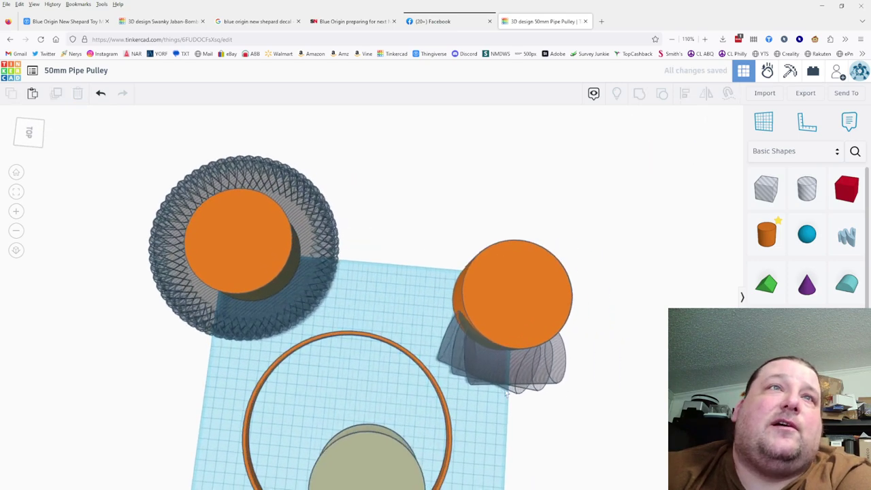
pyautogui.moveTo(506, 393); pyautogui.dragTo(476, 398, button='right')
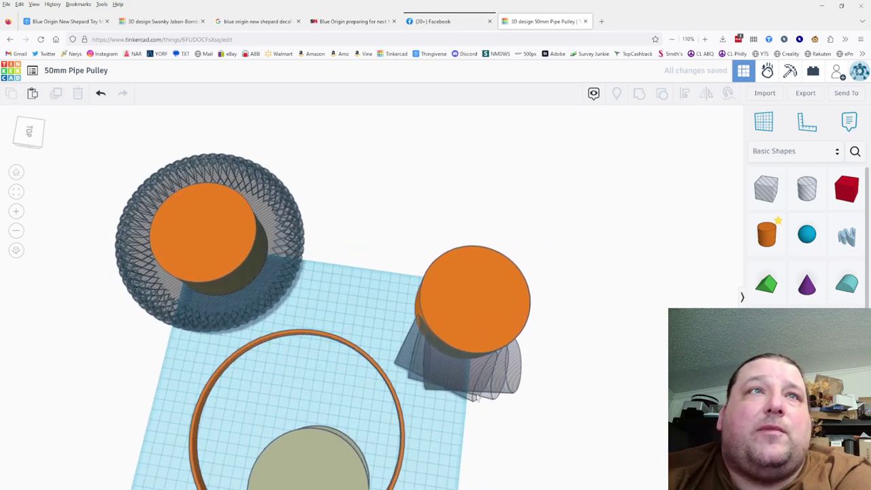
pyautogui.moveTo(533, 407); pyautogui.dragTo(502, 392, button='middle')
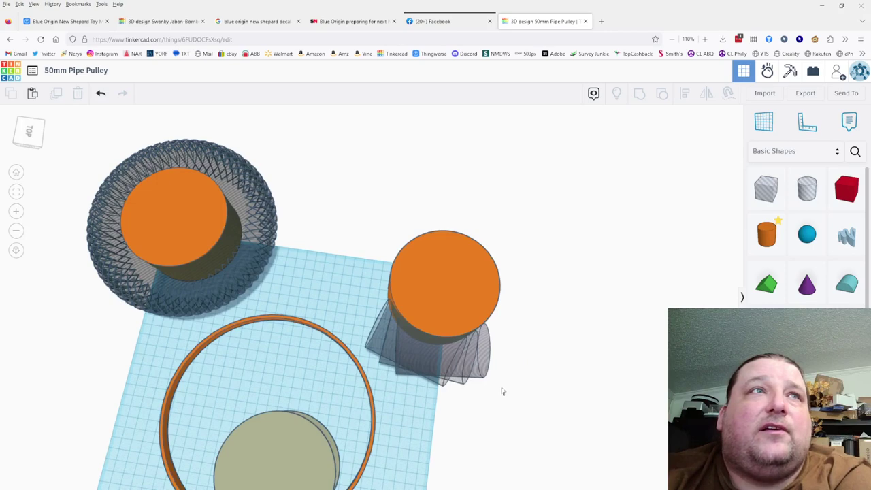
pyautogui.scroll(3, 457, 402)
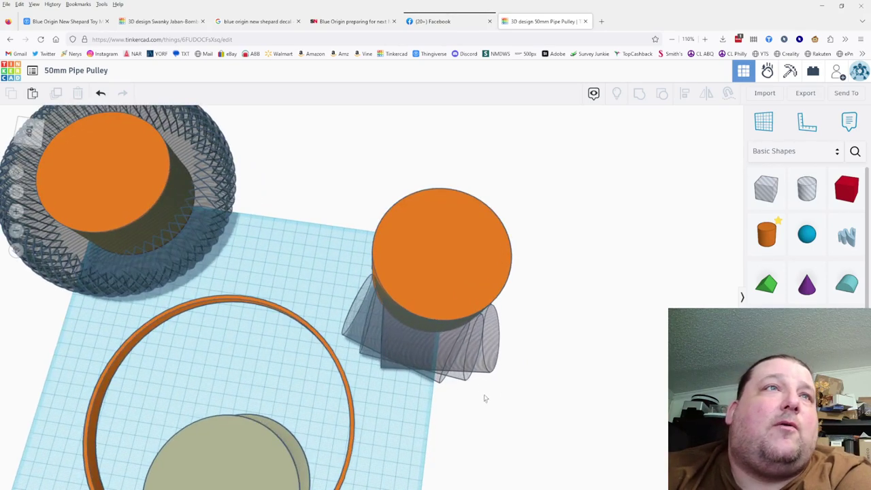
pyautogui.click(493, 374)
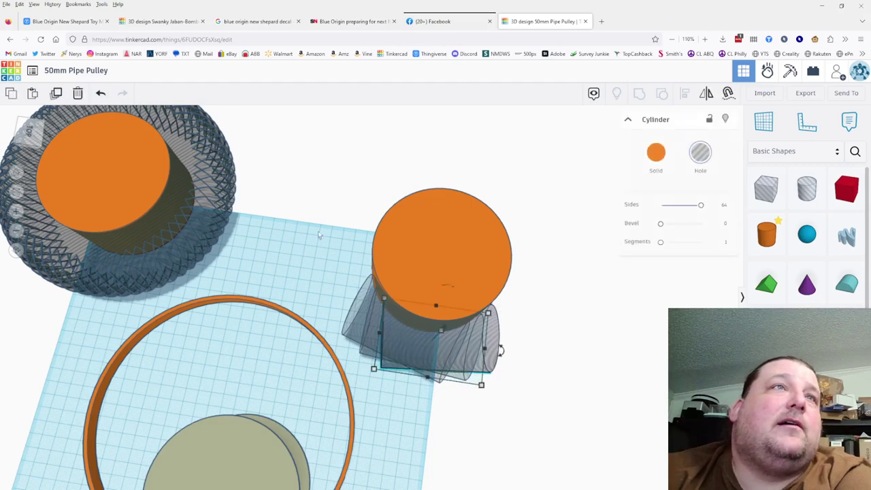
pyautogui.click(345, 336)
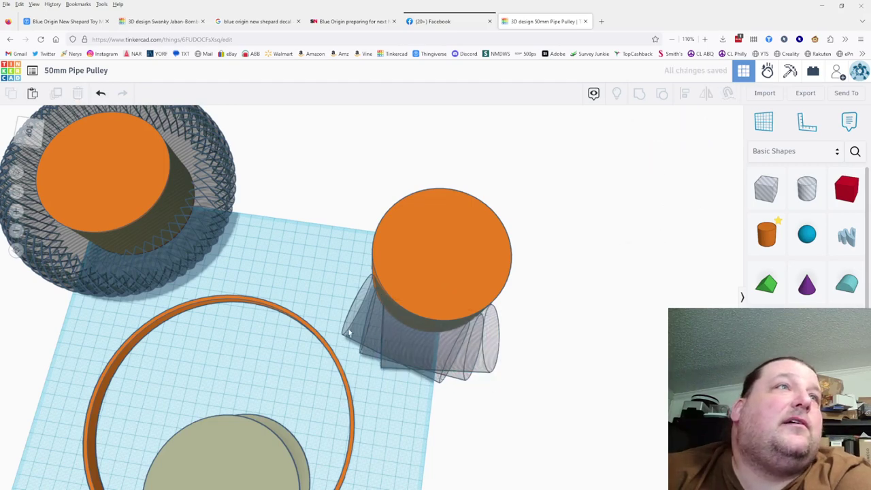
pyautogui.click(350, 332)
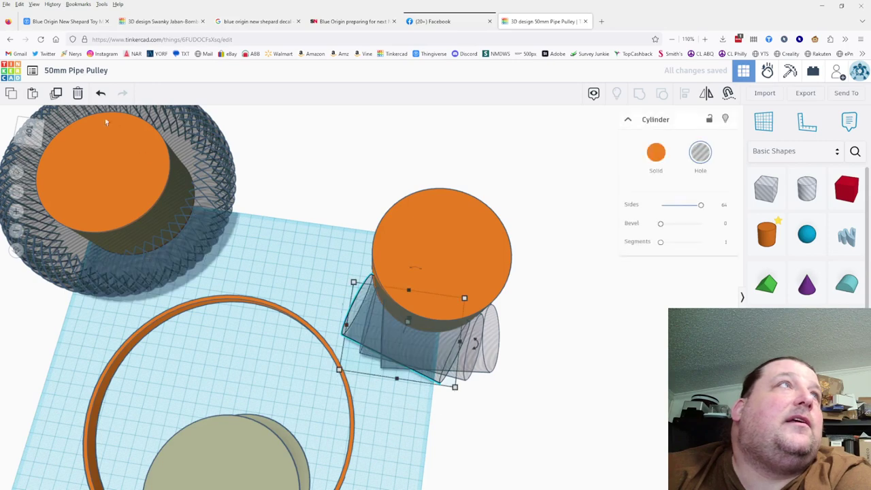
pyautogui.click(76, 96)
pyautogui.click(496, 372)
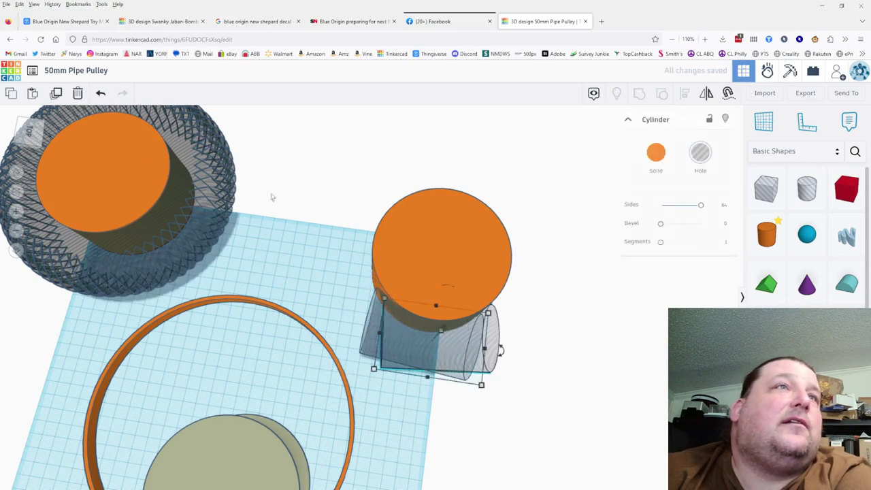
# - Rotate the solid wheel cylinder together with its single hole cylinder to square the cutter with the workplane grid
pyautogui.keyDown('shift'); pyautogui.click(392, 299); pyautogui.keyUp('shift')
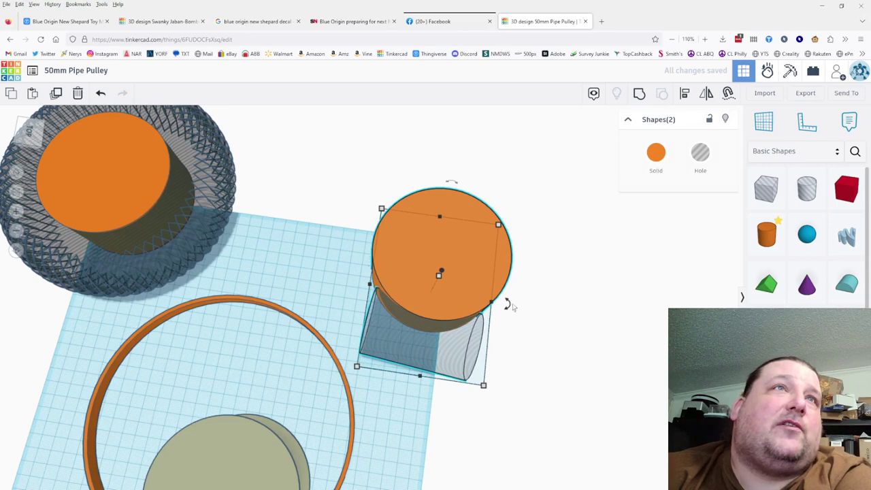
pyautogui.moveTo(507, 305); pyautogui.dragTo(583, 303)
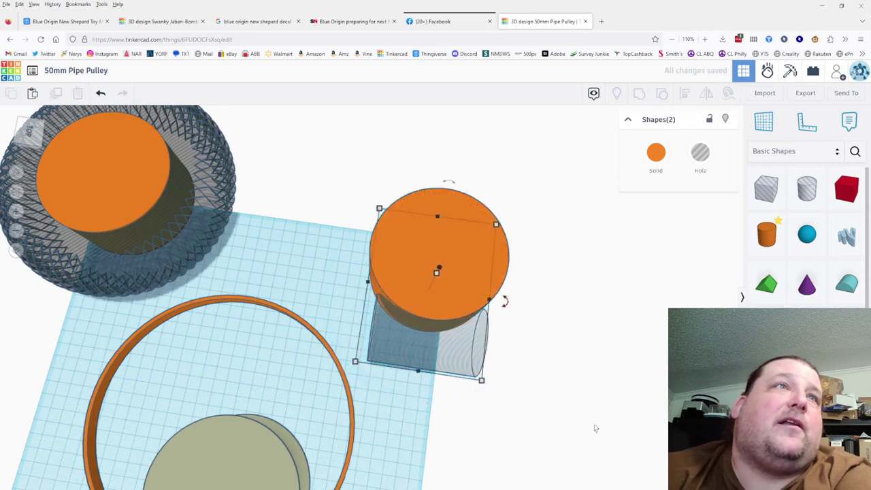
pyautogui.click(591, 387)
# - Move the imported wheel to about the middle of the large tube ring
pyautogui.moveTo(592, 386); pyautogui.dragTo(375, 301, button='right')
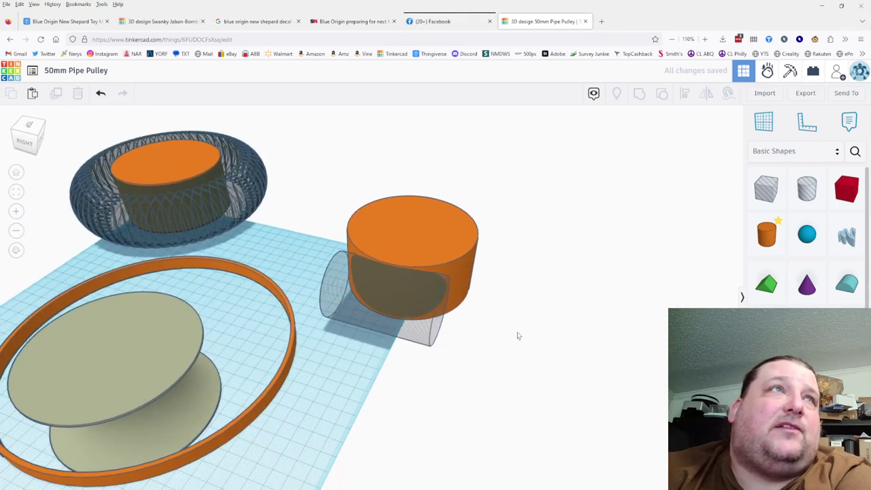
pyautogui.moveTo(528, 337); pyautogui.dragTo(648, 349, button='middle')
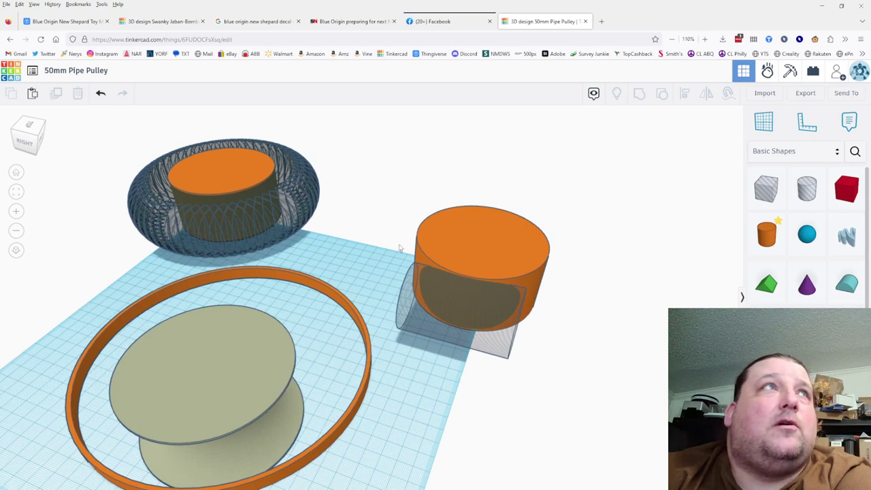
pyautogui.moveTo(312, 244); pyautogui.dragTo(460, 230, button='middle')
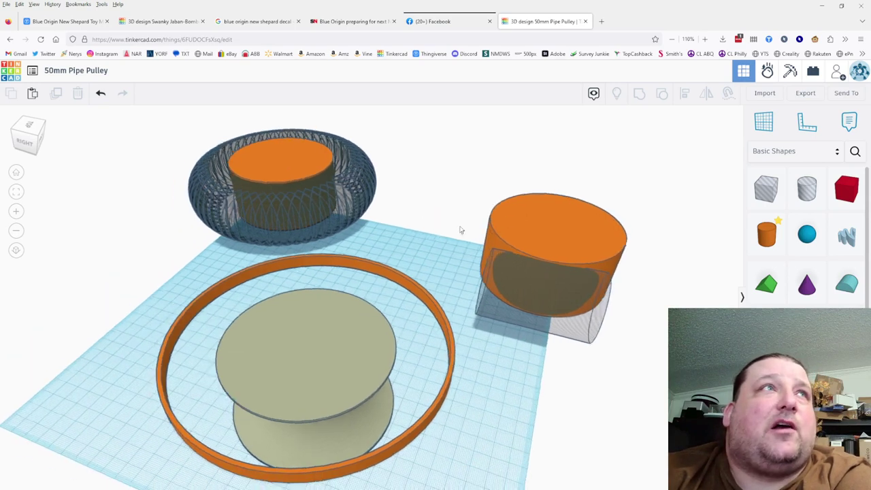
pyautogui.moveTo(331, 378); pyautogui.dragTo(327, 352)
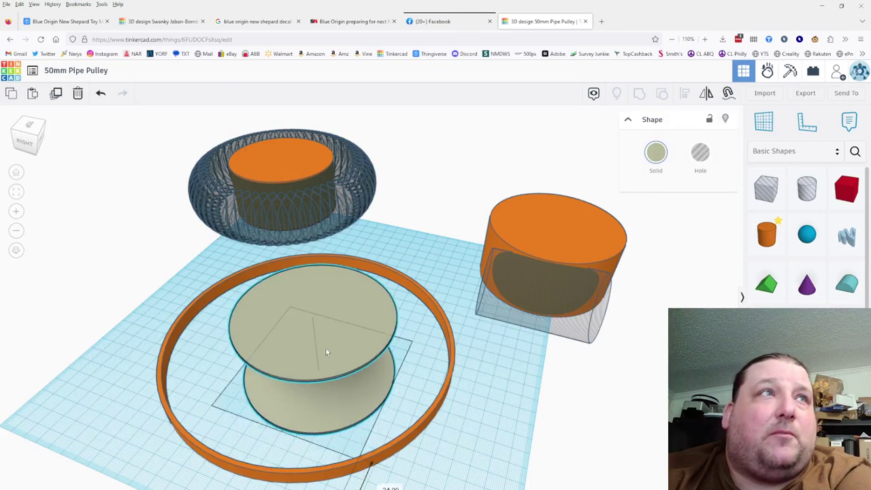
pyautogui.click(523, 430)
pyautogui.moveTo(523, 429); pyautogui.dragTo(455, 410, button='right')
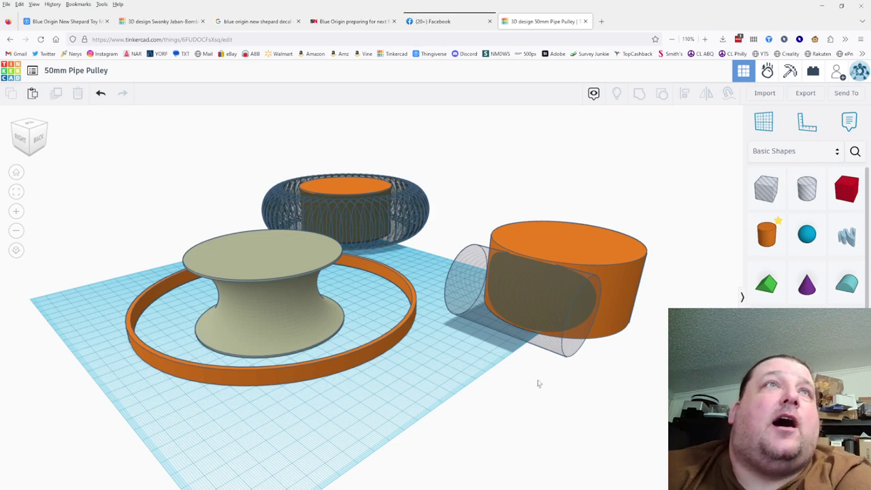
# - Align the large tube ring to the centre of the solid cylinder with the single cutter in both horizontal directions
pyautogui.moveTo(538, 381); pyautogui.dragTo(599, 307, button='right')
pyautogui.click(595, 321)
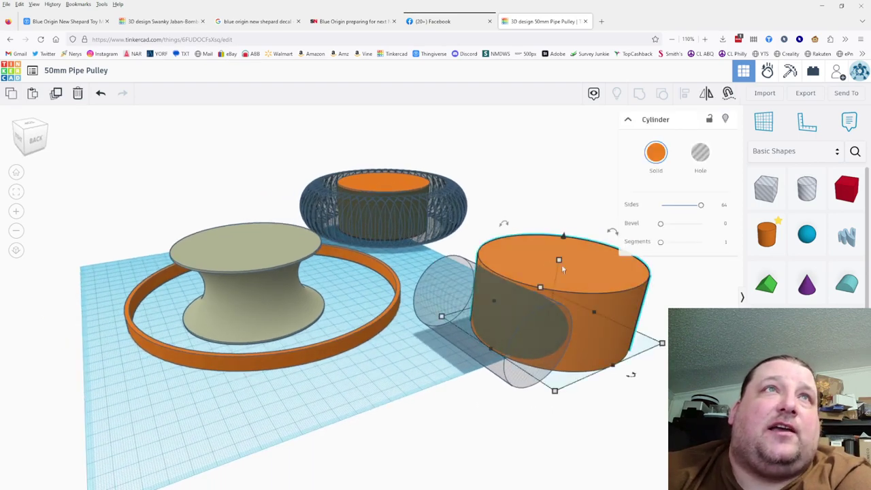
pyautogui.moveTo(522, 443); pyautogui.dragTo(476, 439, button='right')
pyautogui.click(361, 393)
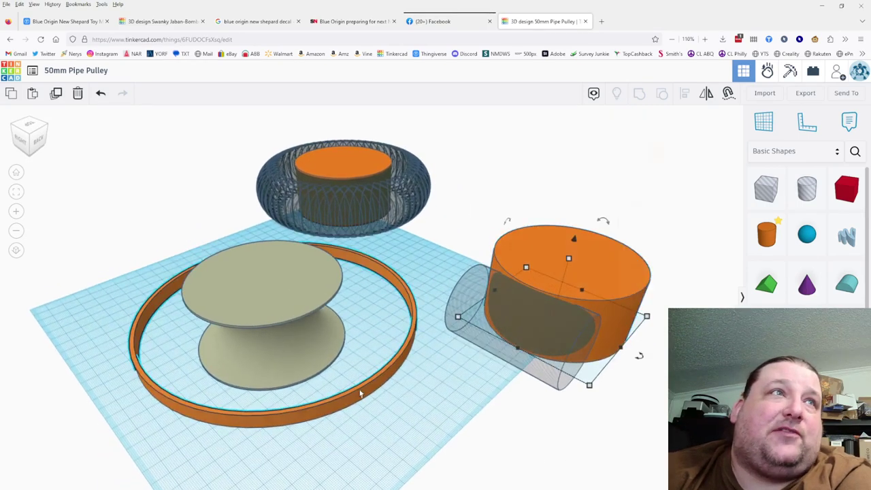
pyautogui.keyDown('shift'); pyautogui.click(562, 267); pyautogui.keyUp('shift')
pyautogui.click(685, 93)
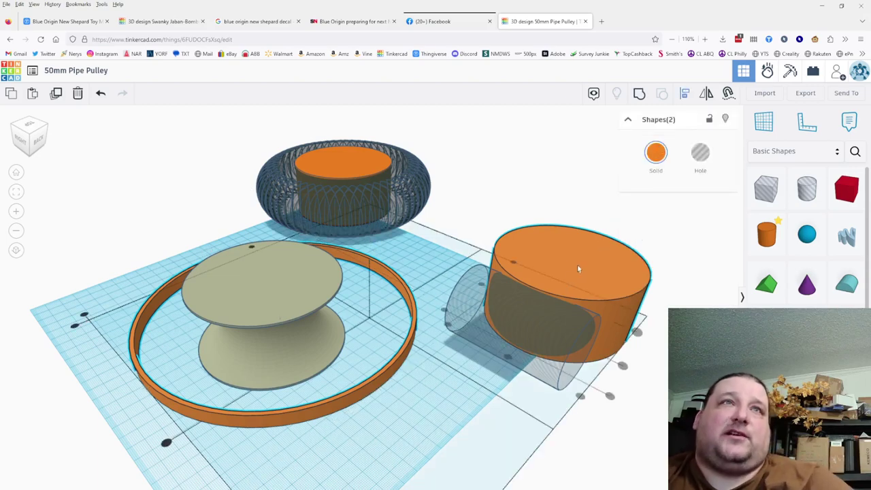
pyautogui.click(481, 286)
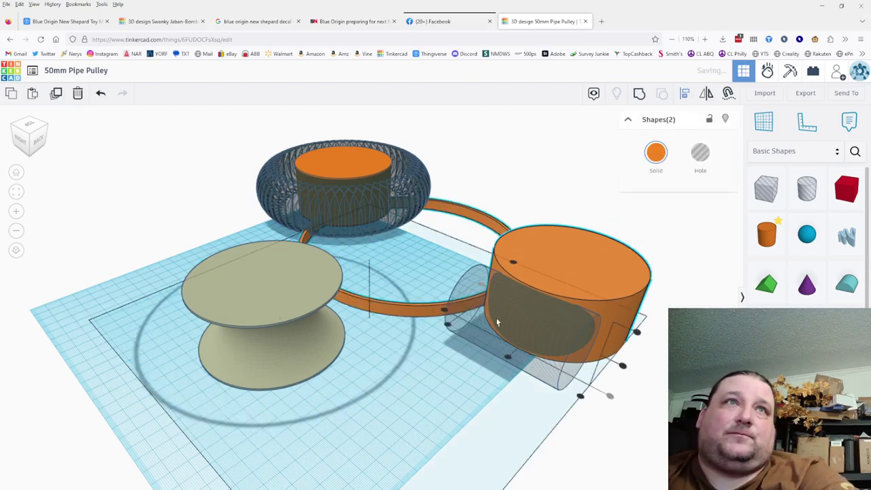
pyautogui.click(654, 469)
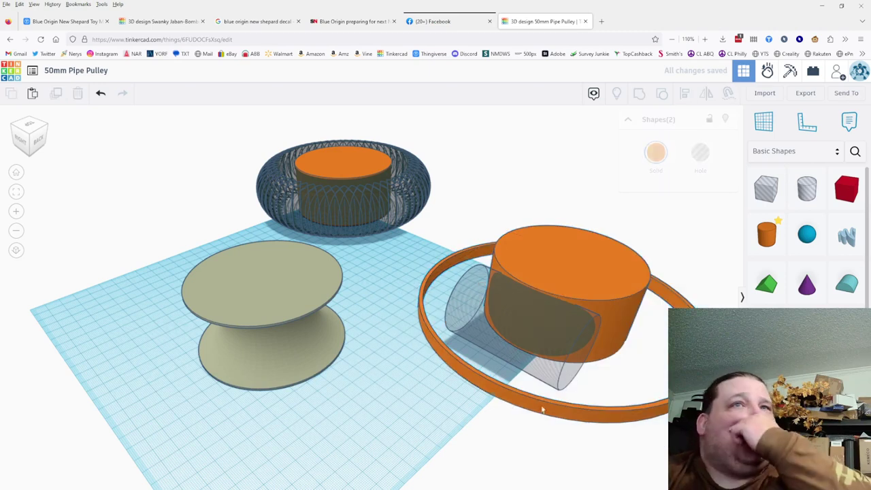
# - Examine the single-cutter wheel setup alongside the imported wheel and the full hole-ring set from several angles
pyautogui.click(499, 353)
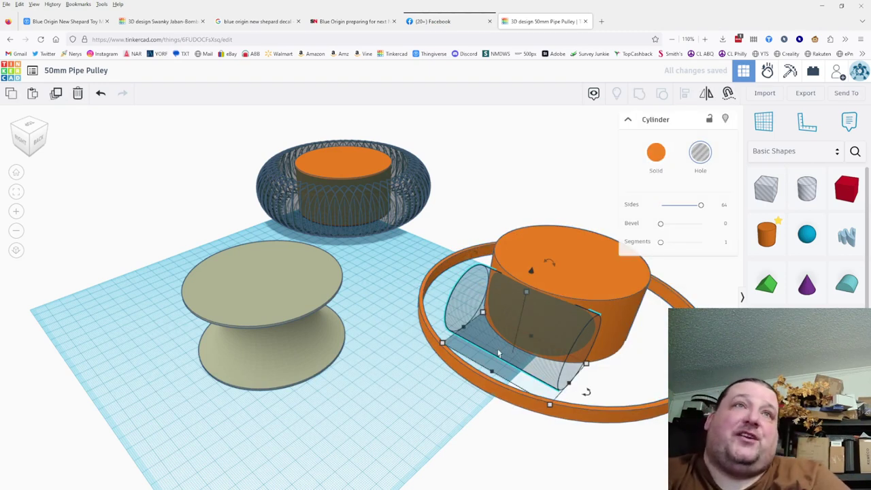
pyautogui.moveTo(651, 383); pyautogui.dragTo(583, 348, button='right')
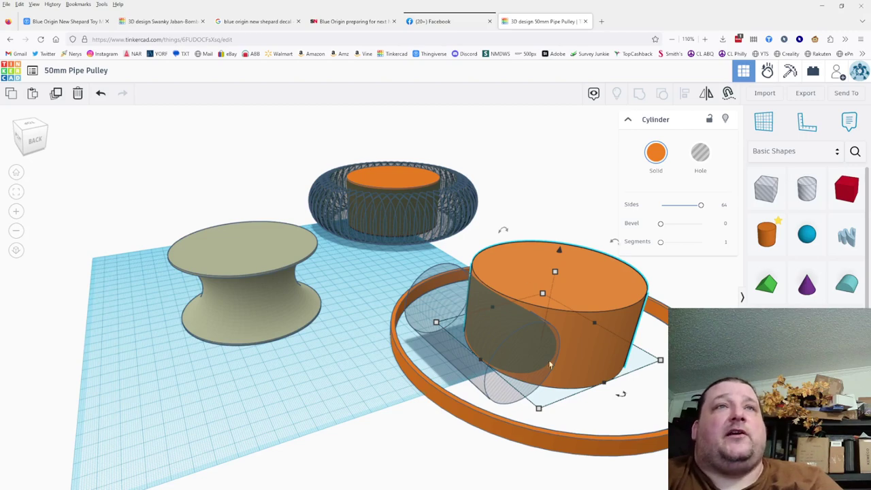
pyautogui.moveTo(622, 393)
pyautogui.mouseDown(button='right')
pyautogui.moveTo(658, 411)
pyautogui.moveTo(618, 365)
pyautogui.moveTo(592, 375)
pyautogui.moveTo(616, 389)
pyautogui.mouseUp(button='right')
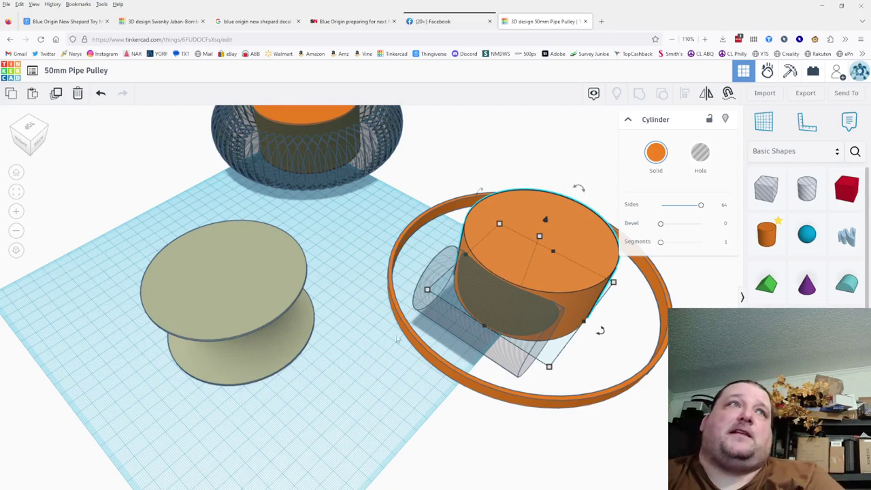
pyautogui.moveTo(344, 367); pyautogui.dragTo(385, 308, button='right')
pyautogui.moveTo(385, 303); pyautogui.dragTo(447, 317, button='middle')
pyautogui.moveTo(447, 318); pyautogui.dragTo(439, 325, button='right')
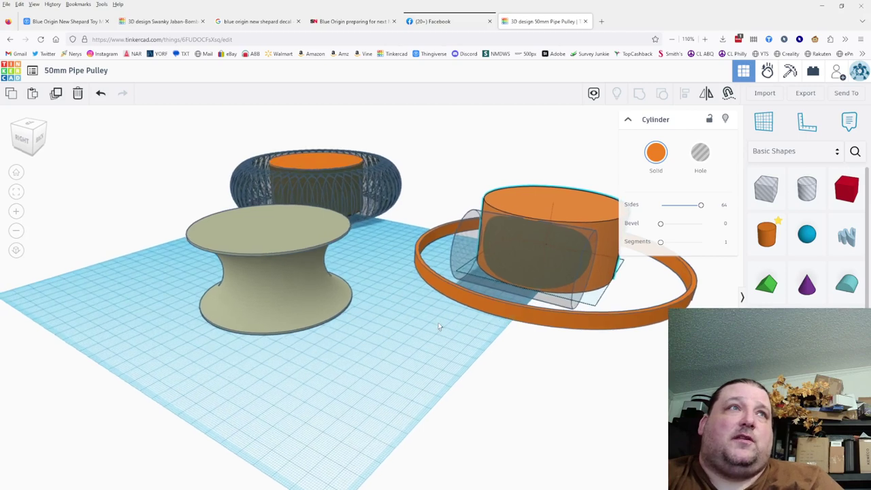
pyautogui.moveTo(435, 326); pyautogui.dragTo(380, 346, button='middle')
pyautogui.moveTo(381, 349); pyautogui.dragTo(360, 355, button='right')
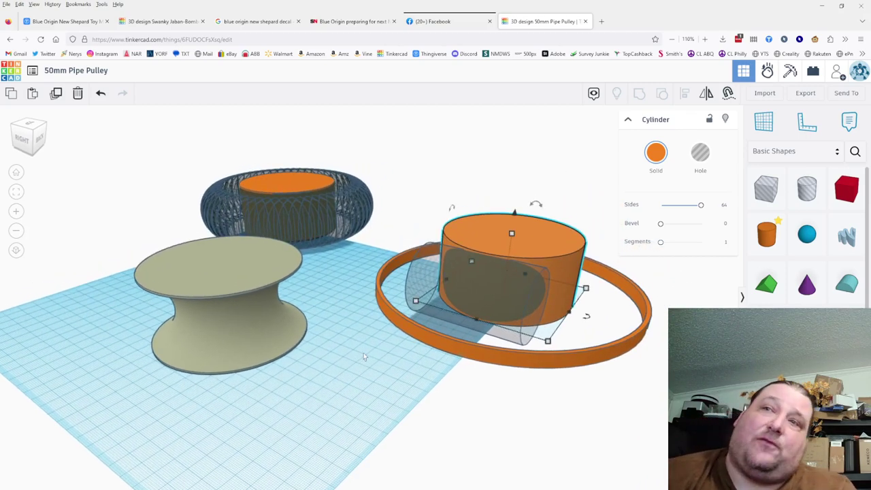
pyautogui.moveTo(447, 374); pyautogui.dragTo(322, 347, button='right')
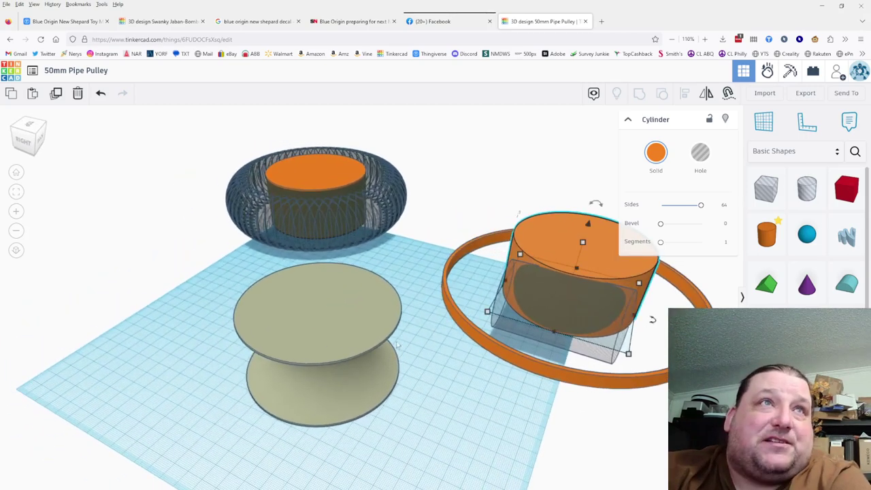
pyautogui.scroll(-3, 397, 371)
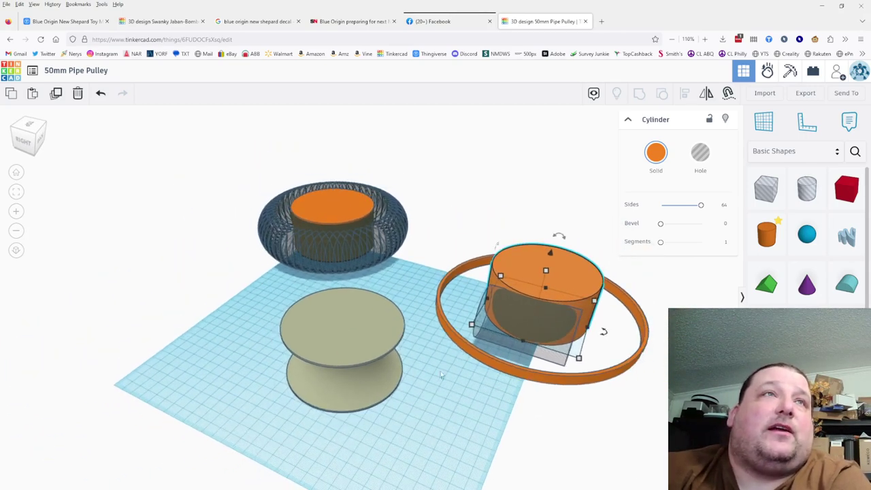
pyautogui.moveTo(441, 375); pyautogui.dragTo(518, 338, button='middle')
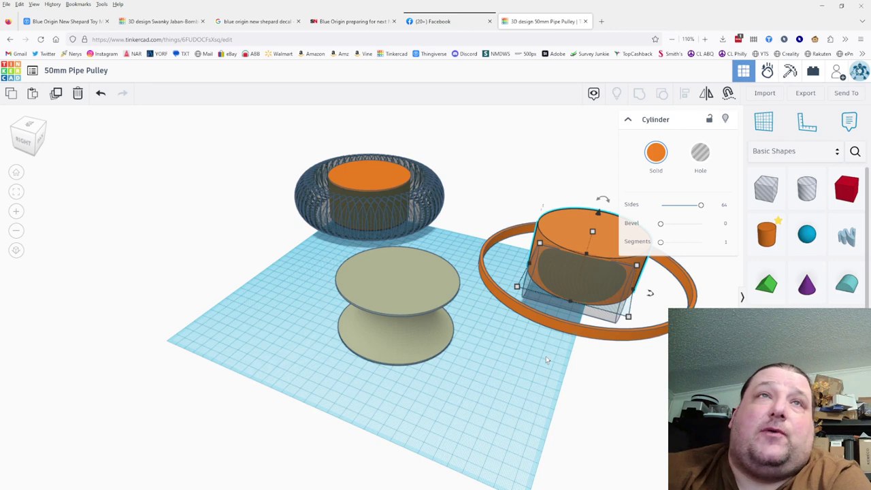
# - Inspect the solid cylinder, its single cutter and the large tube ring as one selection, and the imported wheel beside them
pyautogui.moveTo(547, 360); pyautogui.dragTo(456, 370, button='middle')
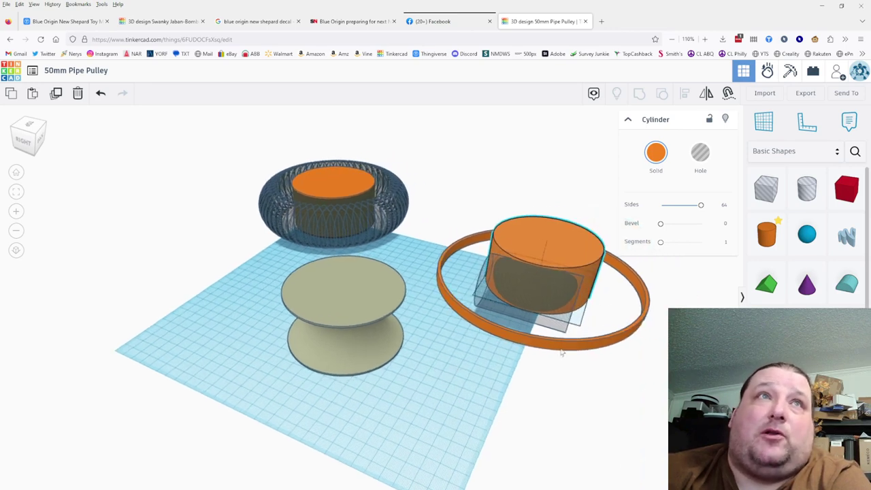
pyautogui.click(615, 395)
pyautogui.click(489, 222)
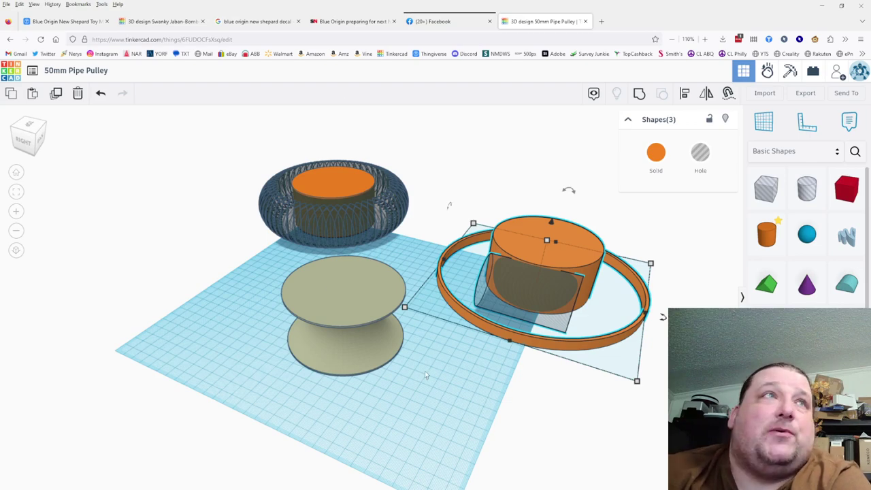
pyautogui.moveTo(425, 371); pyautogui.dragTo(565, 387, button='middle')
pyautogui.moveTo(550, 399)
pyautogui.mouseDown(button='right')
pyautogui.moveTo(557, 366)
pyautogui.moveTo(539, 349)
pyautogui.moveTo(537, 319)
pyautogui.moveTo(544, 401)
pyautogui.mouseUp(button='right')
pyautogui.click(429, 313)
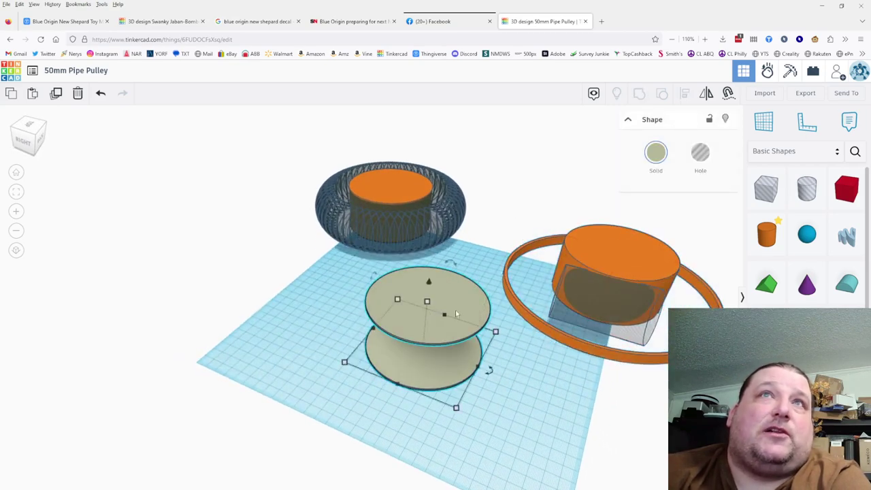
# - Add a hole cylinder to the workplane and move it to roughly the middle of the imported wheel's upper face
pyautogui.click(806, 189)
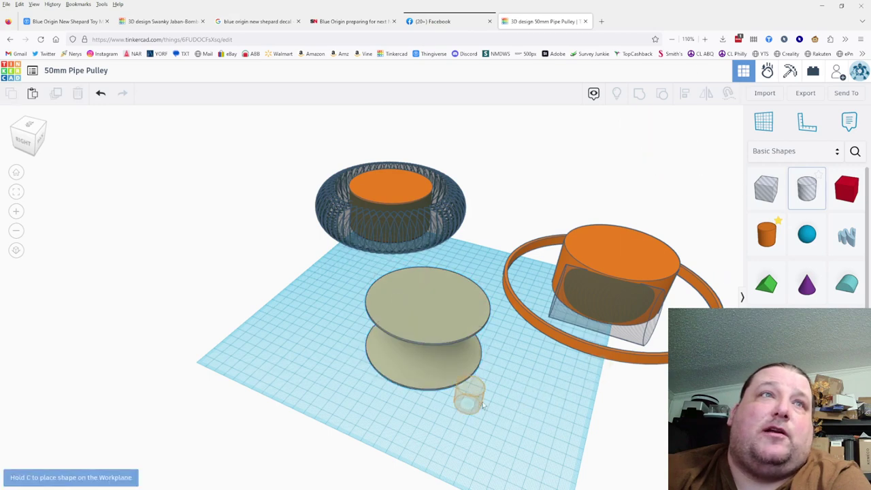
pyautogui.click(482, 406)
pyautogui.moveTo(473, 371); pyautogui.dragTo(442, 313)
# - Align the new hole cylinder and the imported wheel to a common centre in both horizontal directions
pyautogui.click(404, 312)
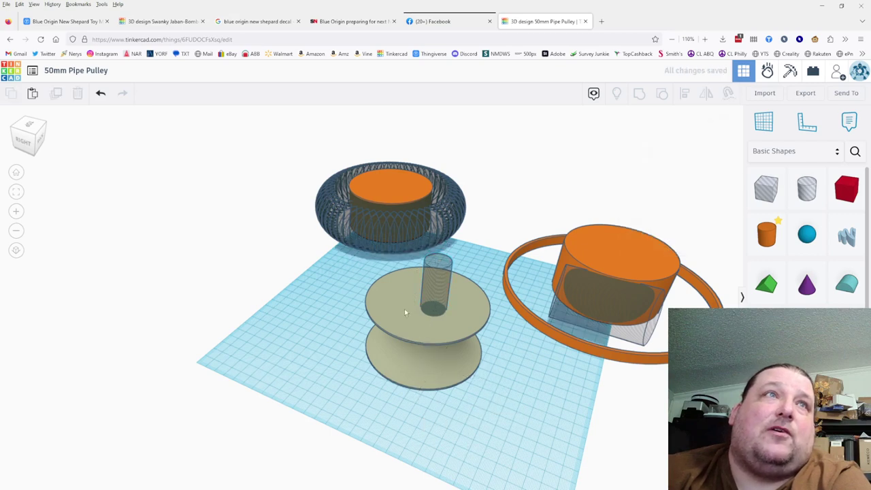
pyautogui.keyDown('shift'); pyautogui.click(405, 309); pyautogui.keyUp('shift')
pyautogui.click(684, 92)
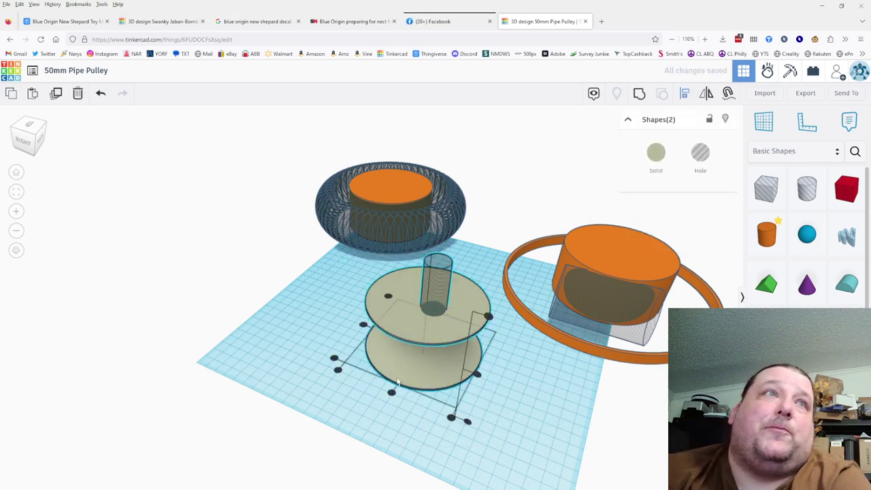
pyautogui.click(391, 392)
pyautogui.click(363, 324)
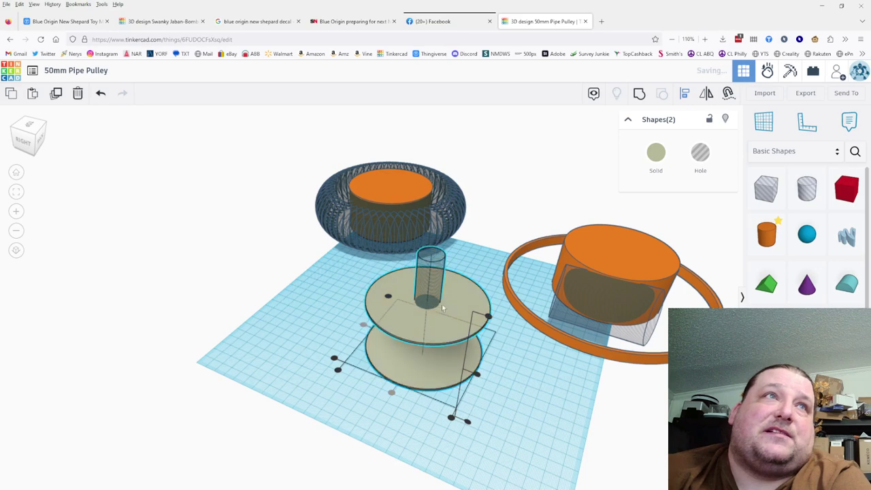
# - Group the imported wheel with the hole cylinder to cut a round bore at its centre
pyautogui.moveTo(444, 310); pyautogui.dragTo(424, 332, button='right')
pyautogui.moveTo(409, 291); pyautogui.dragTo(408, 289)
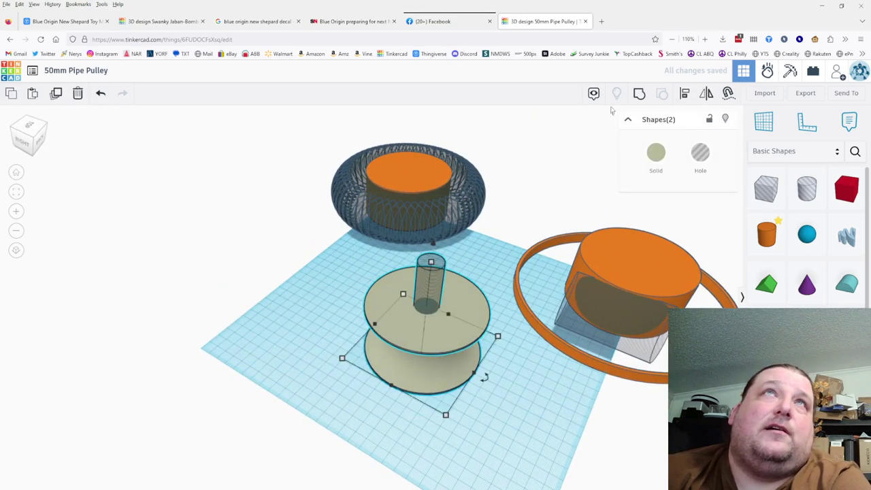
pyautogui.click(637, 94)
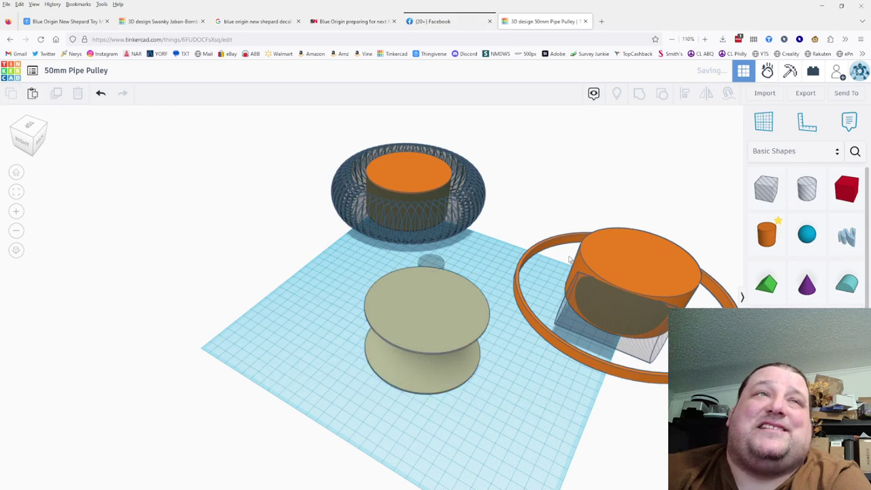
pyautogui.click(505, 397)
pyautogui.moveTo(509, 365); pyautogui.dragTo(524, 340, button='right')
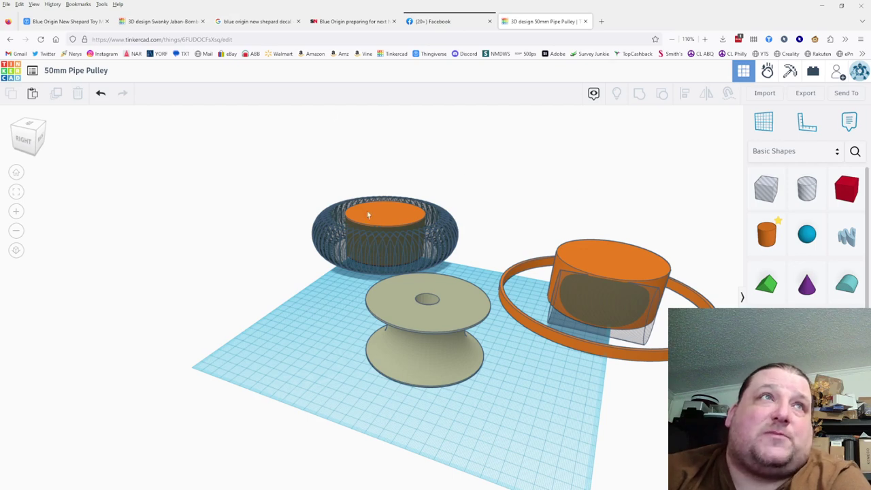
# - Move the bored wheel across the workplane by about 6 mm in one direction and 13 mm in the other
pyautogui.click(439, 362)
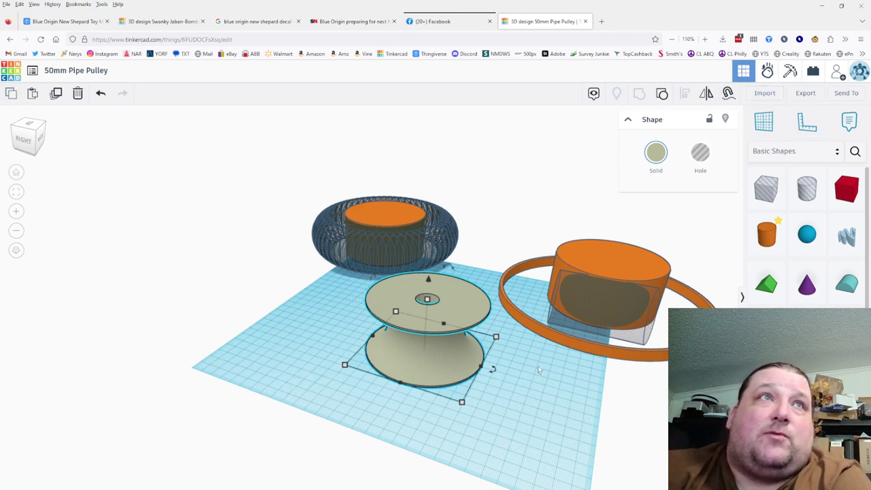
pyautogui.moveTo(539, 371); pyautogui.dragTo(537, 382, button='right')
pyautogui.moveTo(537, 383); pyautogui.dragTo(607, 452, button='middle')
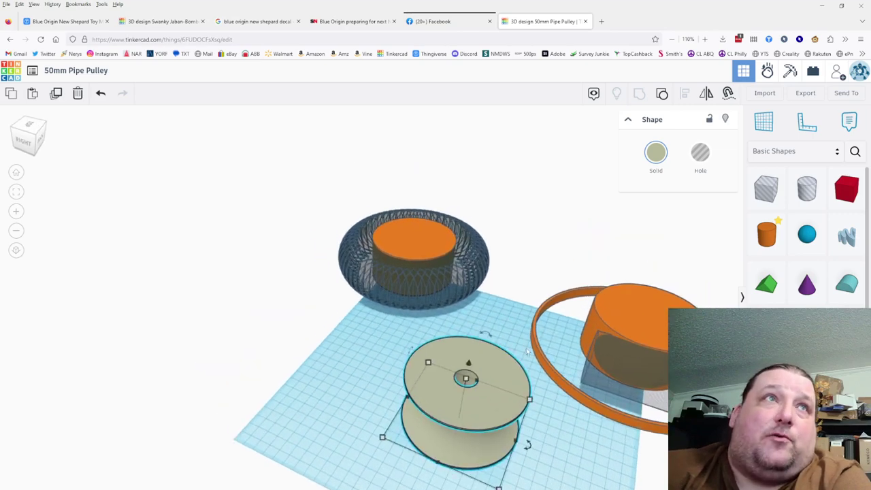
pyautogui.moveTo(517, 317); pyautogui.dragTo(517, 317)
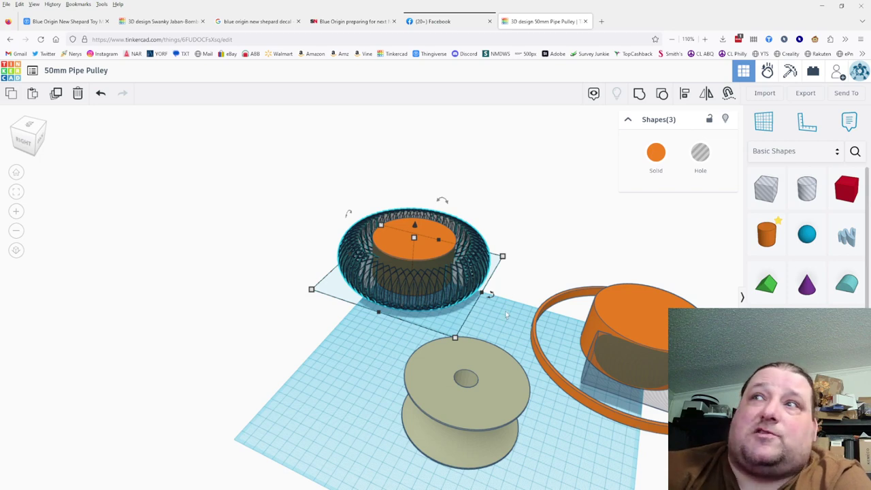
pyautogui.moveTo(430, 284); pyautogui.dragTo(434, 313, button='middle')
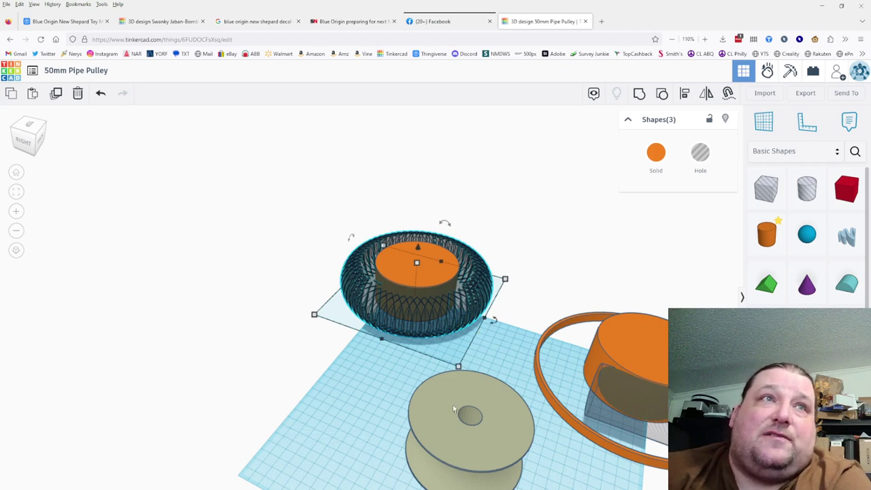
pyautogui.moveTo(454, 408)
pyautogui.mouseDown()
pyautogui.moveTo(433, 394)
pyautogui.moveTo(447, 414)
pyautogui.mouseUp()
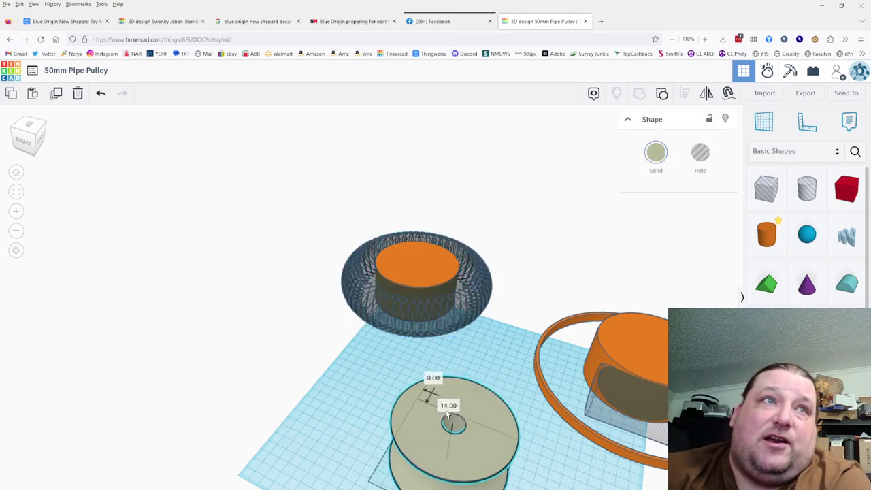
pyautogui.click(517, 352)
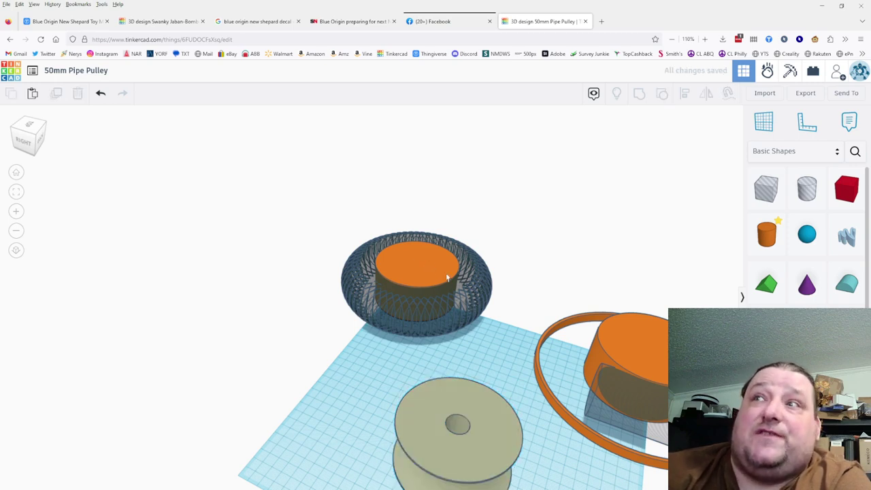
# - Ungroup the bored wheel to separate its hole cylinder, and undo the ungrouping
pyautogui.moveTo(494, 317); pyautogui.dragTo(484, 241, button='middle')
pyautogui.click(490, 327)
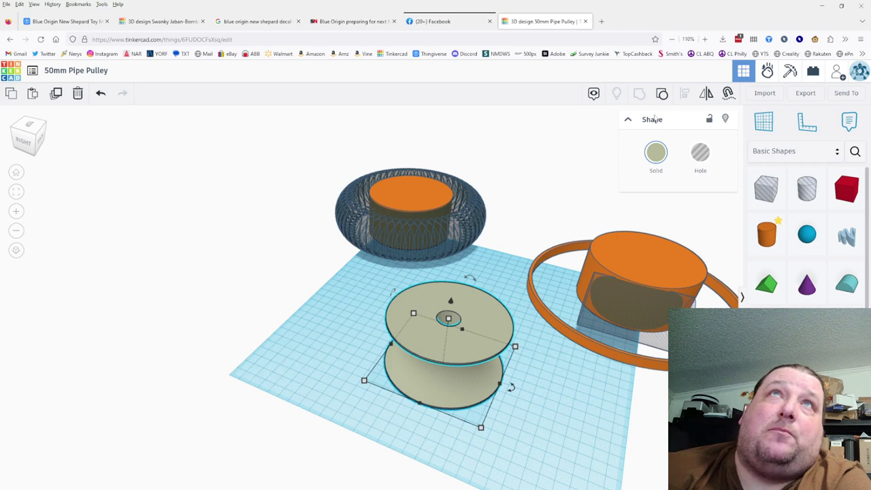
pyautogui.click(661, 93)
pyautogui.click(564, 401)
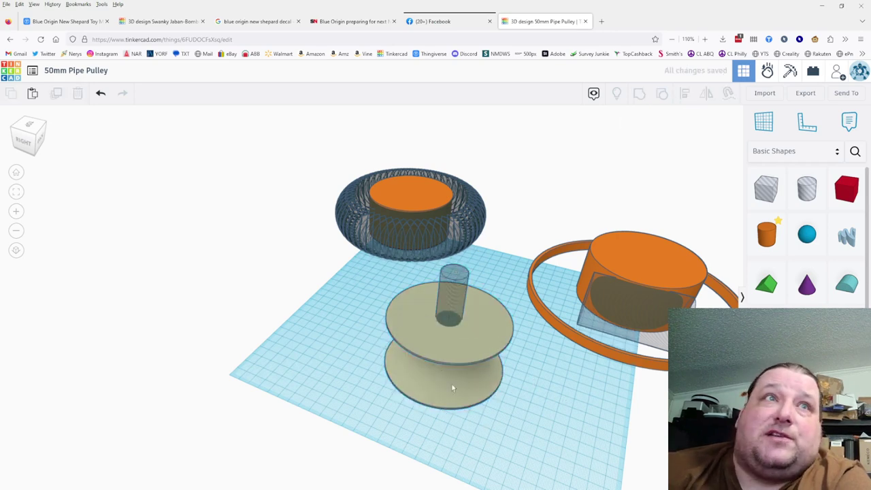
pyautogui.click(412, 373)
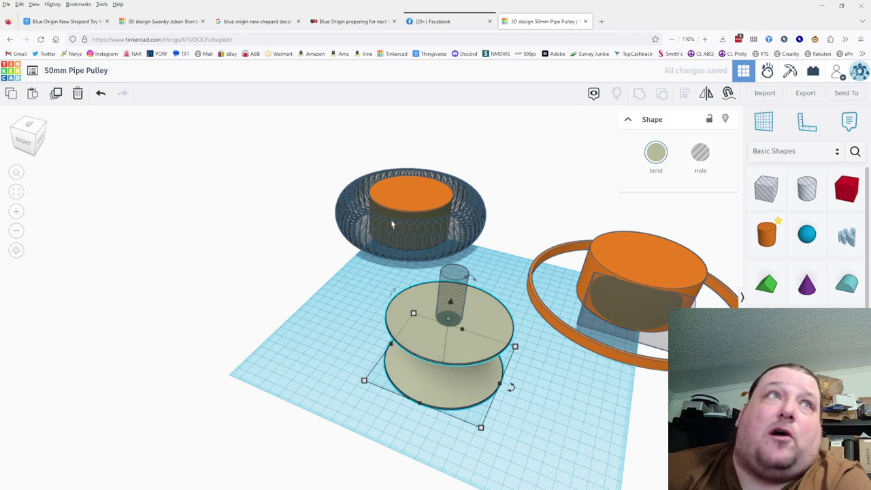
pyautogui.click(101, 94)
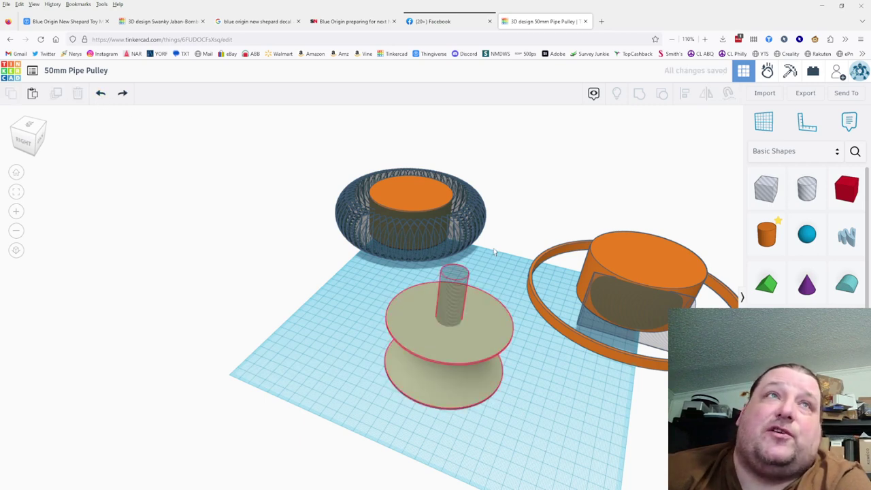
# - Try to rotate the solid cylinder together with its single cutter inside the large tube ring
pyautogui.moveTo(511, 254); pyautogui.dragTo(513, 271, button='right')
pyautogui.moveTo(458, 275); pyautogui.dragTo(394, 294, button='middle')
pyautogui.moveTo(393, 294); pyautogui.dragTo(347, 277, button='right')
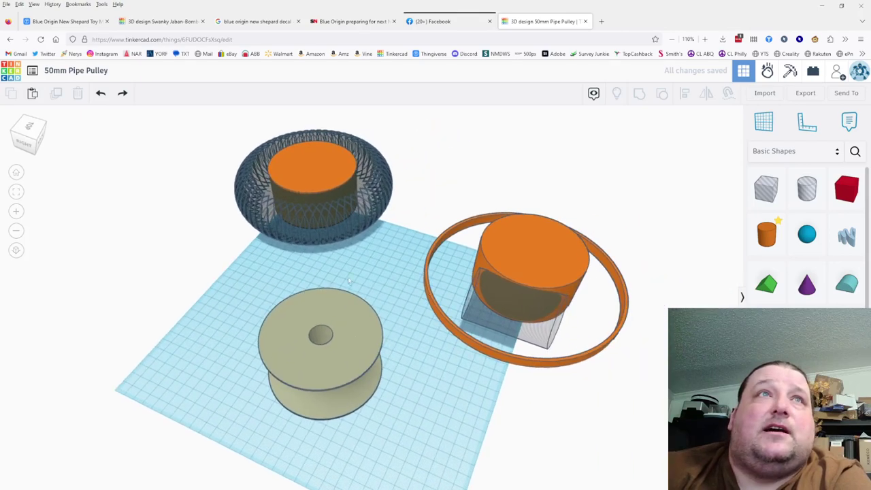
pyautogui.moveTo(644, 370); pyautogui.dragTo(573, 334, button='right')
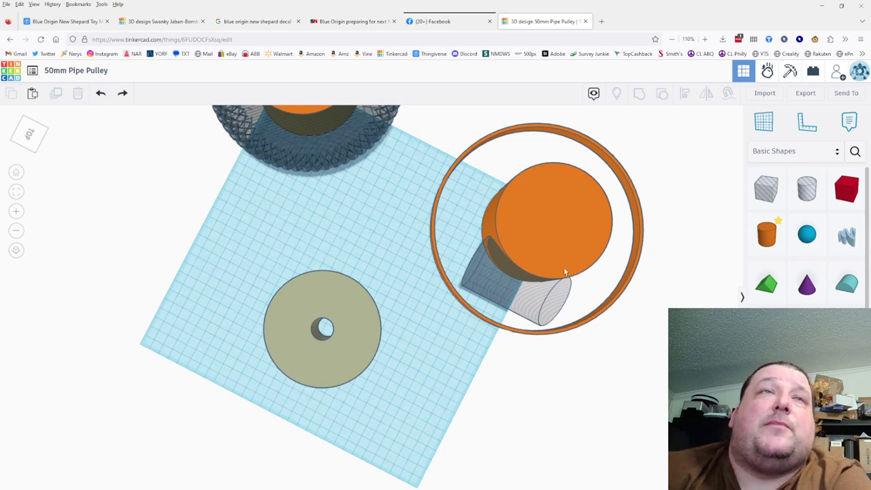
pyautogui.moveTo(565, 271); pyautogui.dragTo(531, 323, button='right')
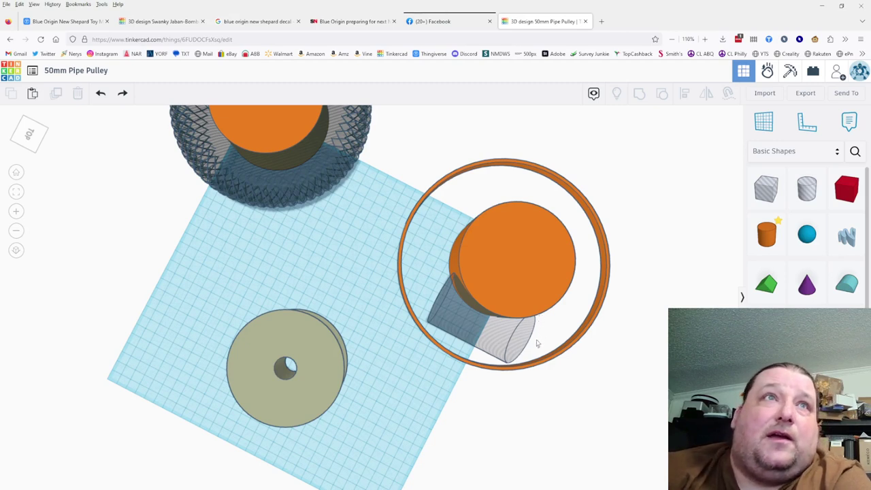
pyautogui.click(479, 291)
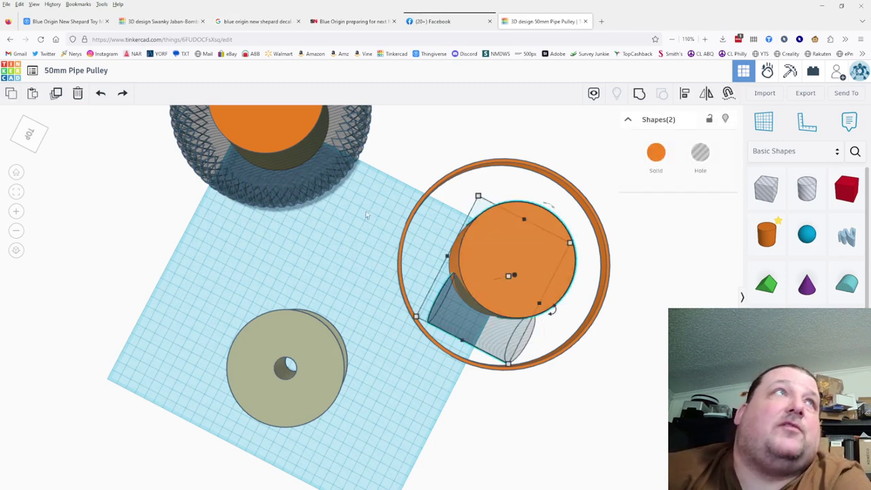
pyautogui.moveTo(556, 314); pyautogui.dragTo(609, 335)
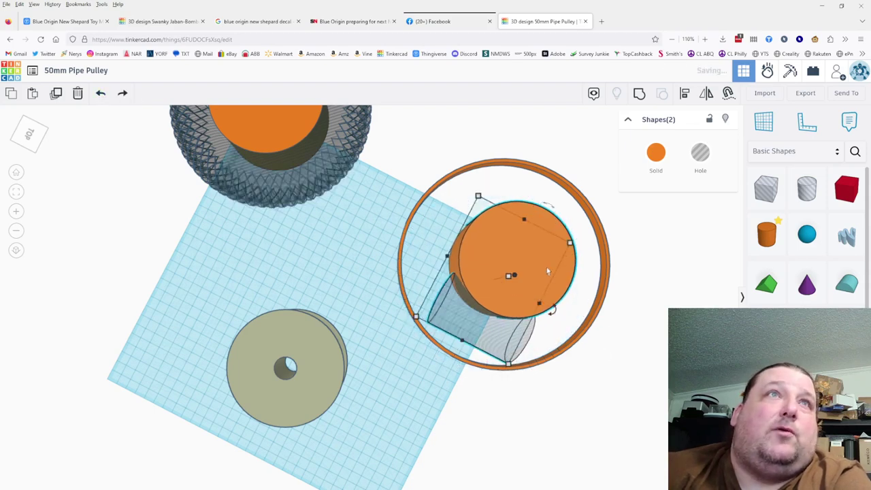
pyautogui.click(591, 317)
# - Try to rotate the solid cylinder alone by 17°, and undo that rotation
pyautogui.click(554, 292)
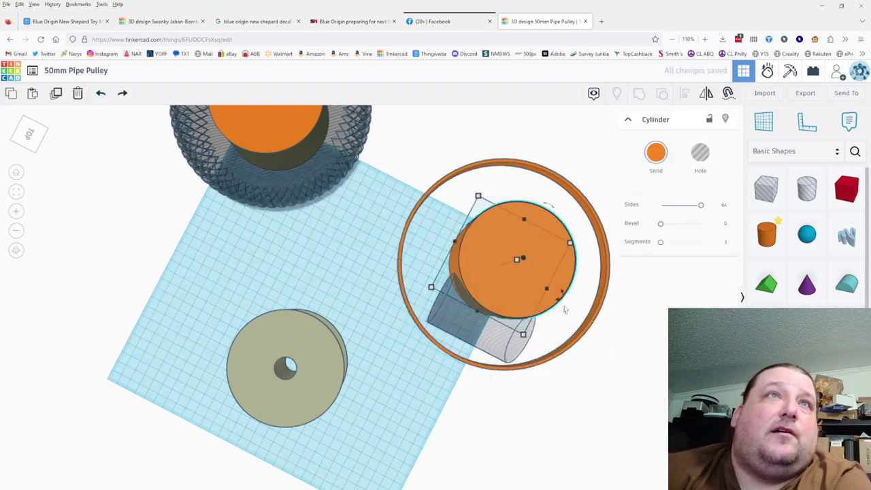
pyautogui.moveTo(565, 305)
pyautogui.mouseDown()
pyautogui.moveTo(639, 335)
pyautogui.moveTo(499, 379)
pyautogui.moveTo(544, 387)
pyautogui.moveTo(474, 378)
pyautogui.moveTo(613, 372)
pyautogui.mouseUp()
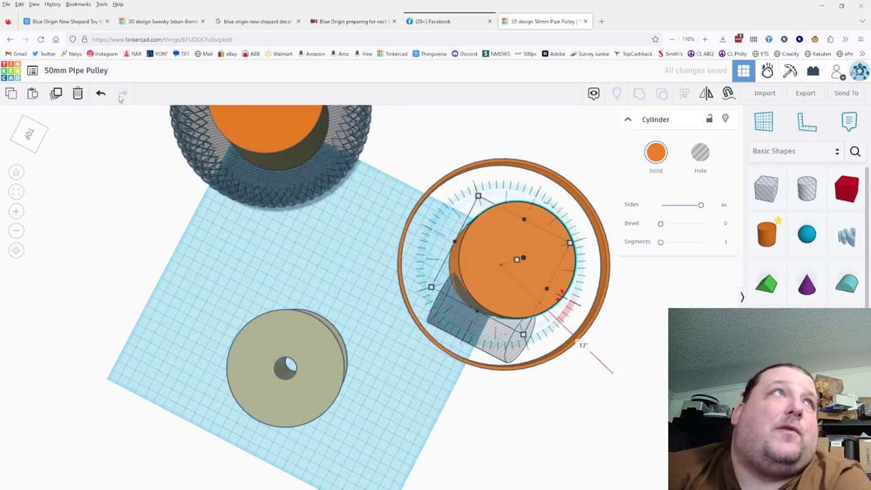
pyautogui.click(100, 93)
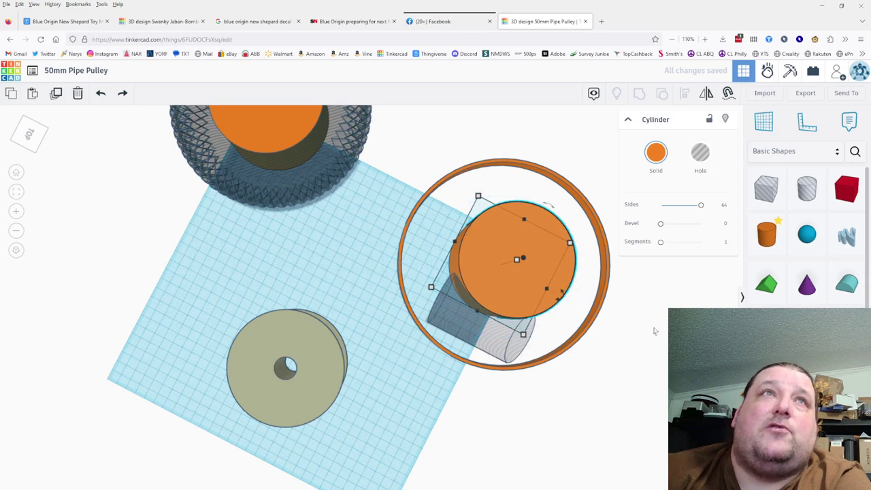
# - Try to scale the large tube ring proportionally to a height of 18 mm, and undo the scaling
pyautogui.click(571, 347)
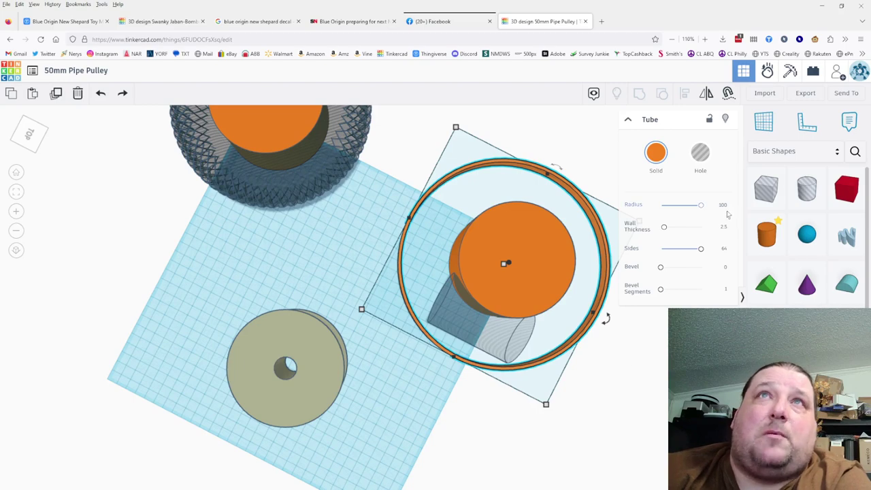
pyautogui.moveTo(620, 361); pyautogui.dragTo(635, 317, button='right')
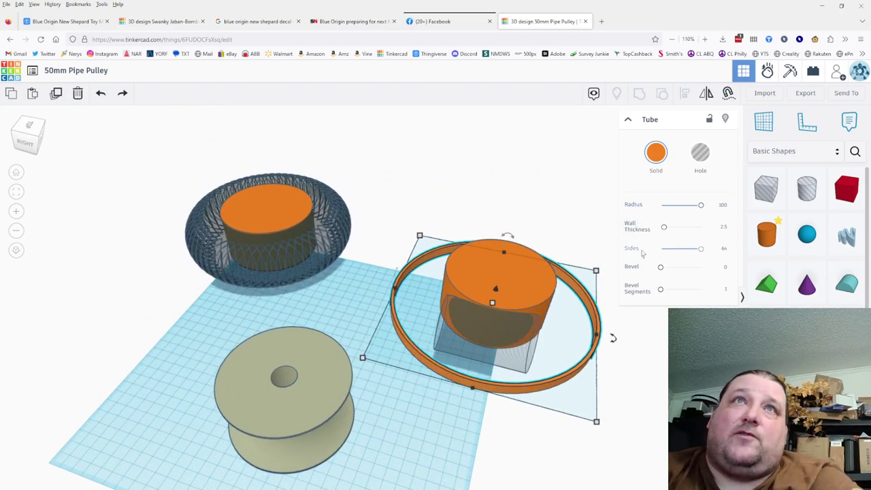
pyautogui.moveTo(493, 305)
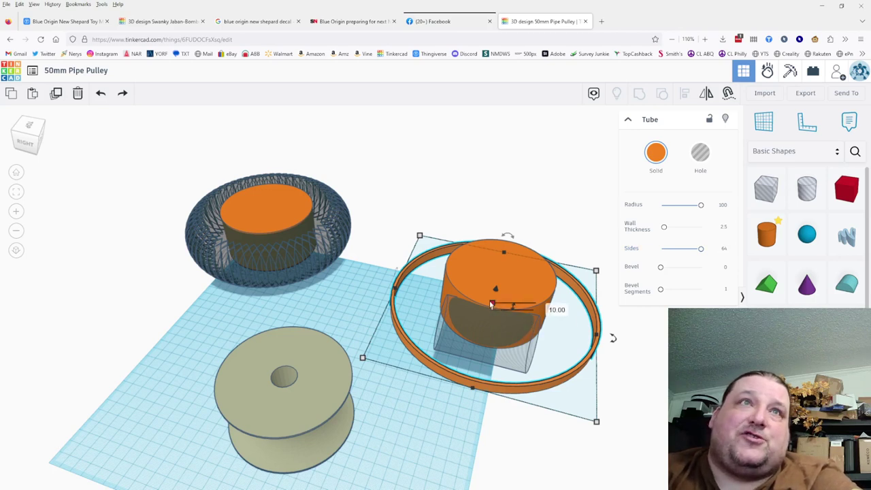
pyautogui.keyDown('shift'); pyautogui.moveTo(492, 304); pyautogui.dragTo(495, 299); pyautogui.keyUp('shift')
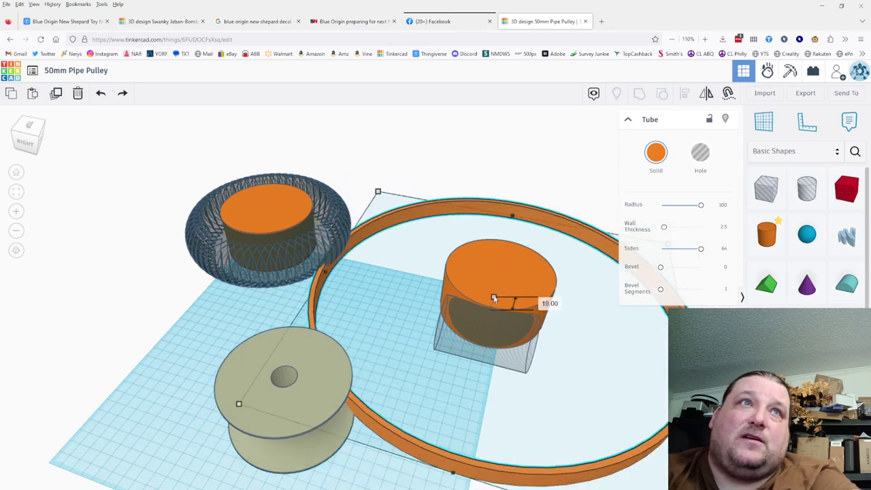
pyautogui.click(101, 94)
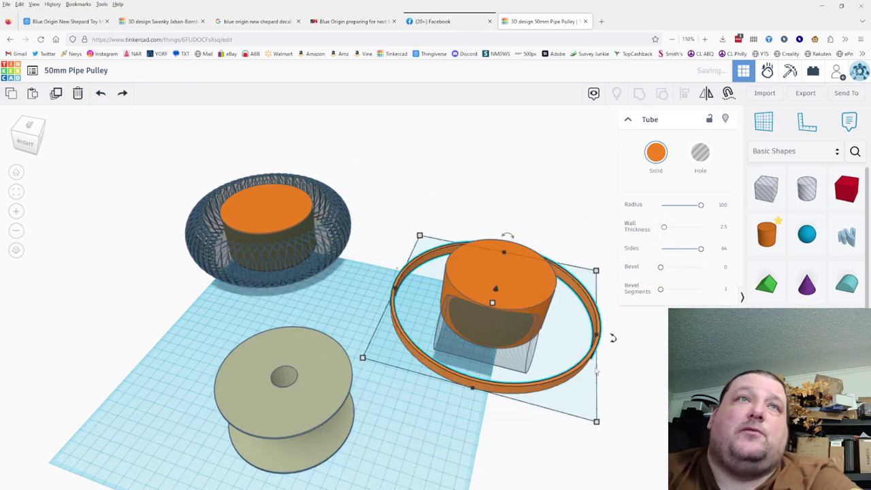
# - Duplicate the hole cutter together with the large tube ring, and undo the trial rotation of the copy
pyautogui.moveTo(615, 362); pyautogui.dragTo(626, 383, button='right')
pyautogui.click(510, 427)
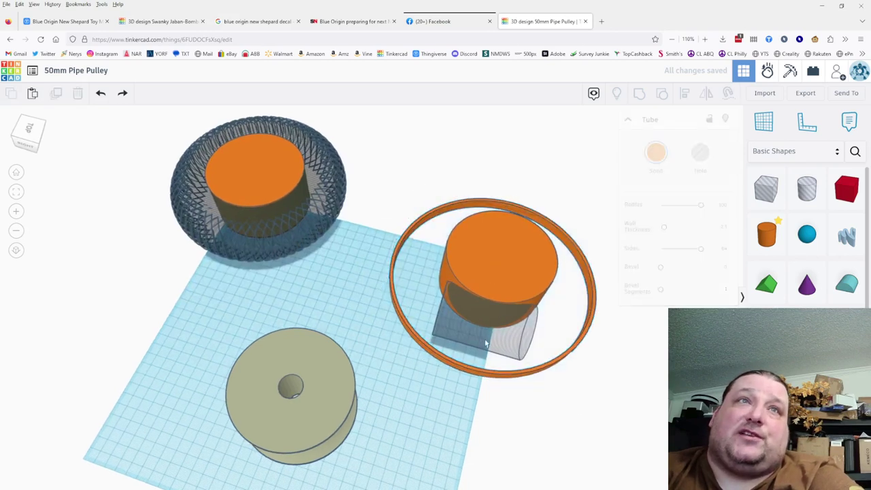
pyautogui.click(511, 314)
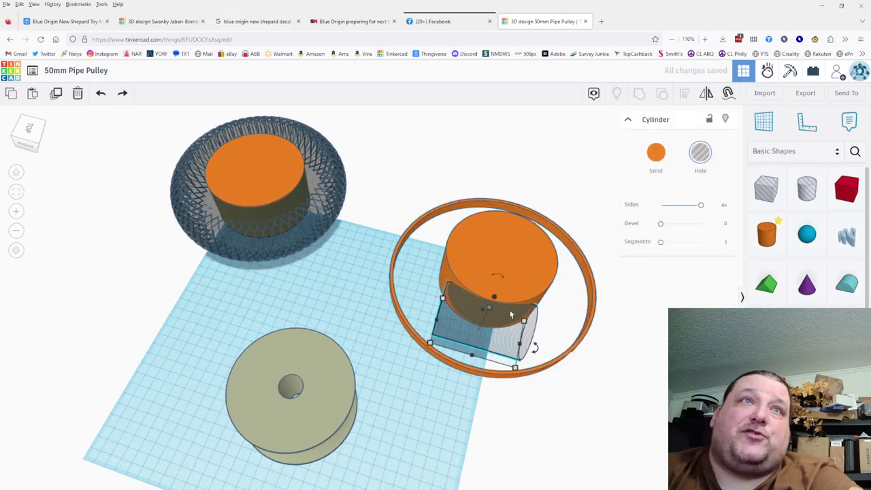
pyautogui.keyDown('shift'); pyautogui.click(547, 371); pyautogui.keyUp('shift')
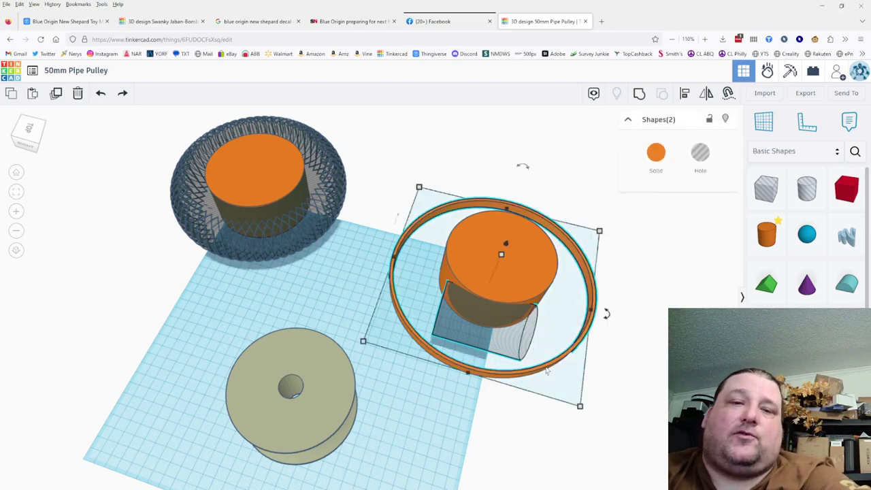
pyautogui.moveTo(605, 313)
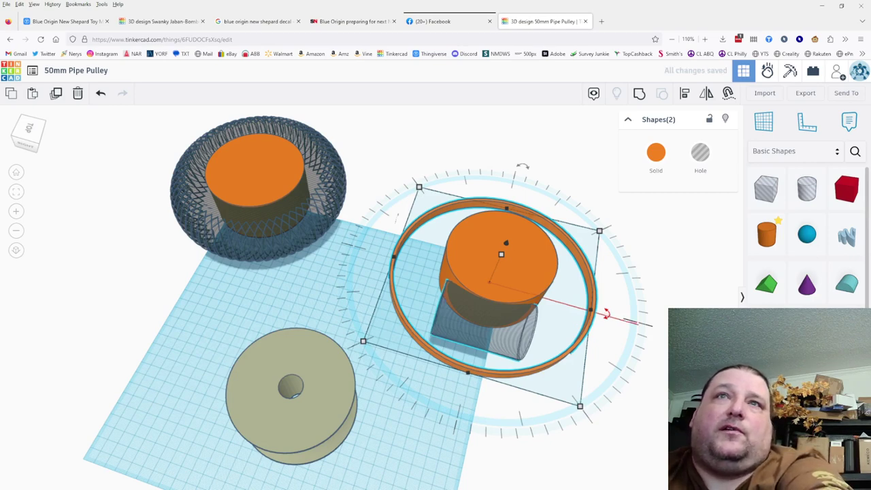
pyautogui.click(100, 96)
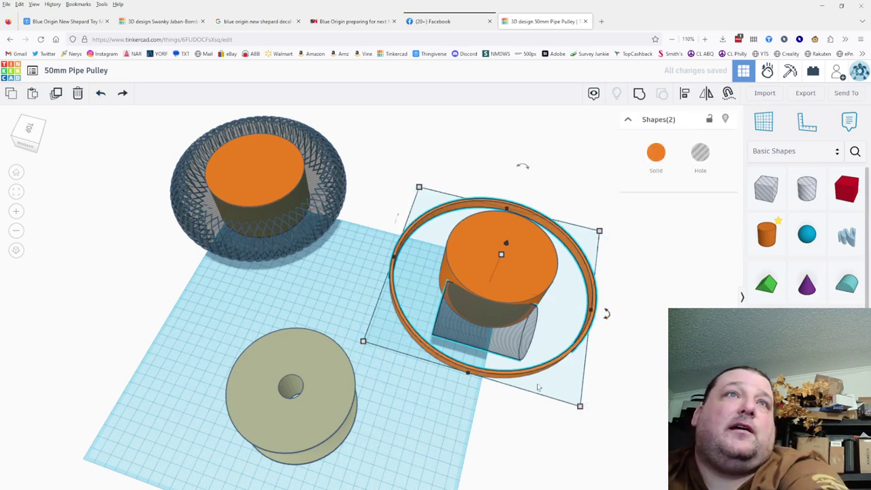
# - Duplicate the stacked hole cutters and tube rings in place, and rotate the copy slightly around the ring's centre
pyautogui.keyDown('shift'); pyautogui.click(504, 350); pyautogui.keyUp('shift')
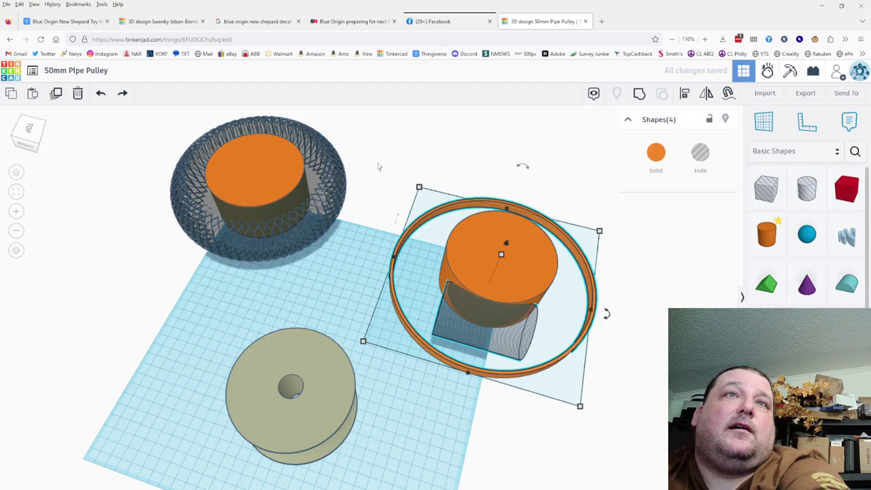
pyautogui.click(53, 94)
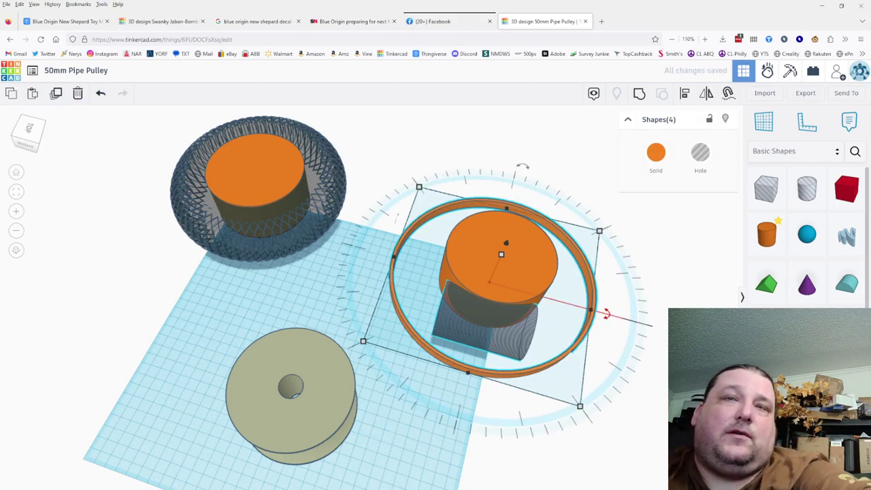
pyautogui.moveTo(608, 314); pyautogui.dragTo(630, 334)
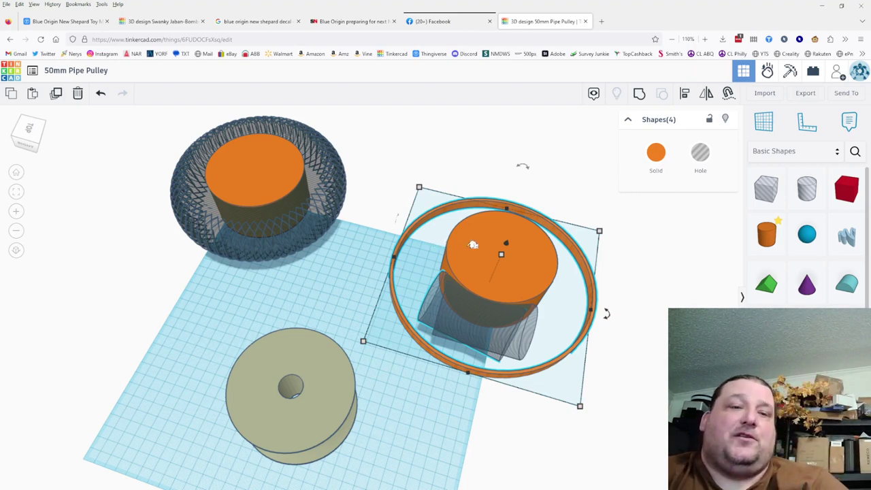
# - Repeat the rotated duplication until the cutters form a full ring around the solid cylinder
pyautogui.hotkey('ctrl', 'd')
pyautogui.hotkey('ctrl', 'd')
pyautogui.hotkey('ctrl', 'd')
pyautogui.hotkey('ctrl', 'd')
pyautogui.hotkey('ctrl', 'd')
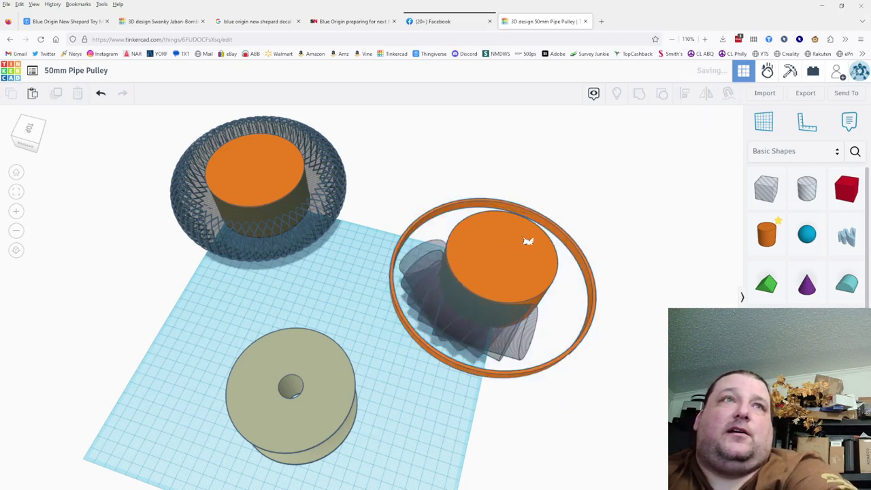
pyautogui.hotkey('ctrl', 'd')
pyautogui.hotkey('ctrl', 'd')
pyautogui.hotkey('ctrl', 'd')
pyautogui.hotkey('ctrl', 'd')
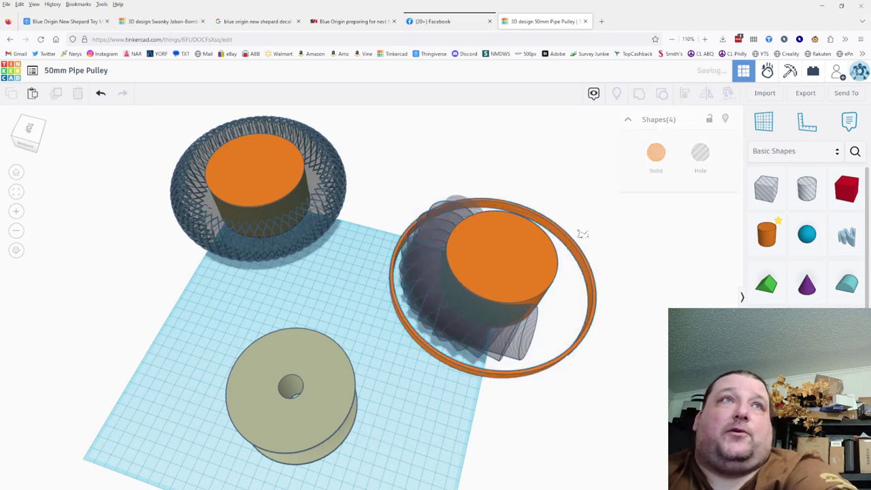
pyautogui.hotkey('ctrl', 'd')
pyautogui.hotkey('ctrl', 'd')
pyautogui.hotkey('ctrl', 'd')
pyautogui.hotkey('ctrl', 'd')
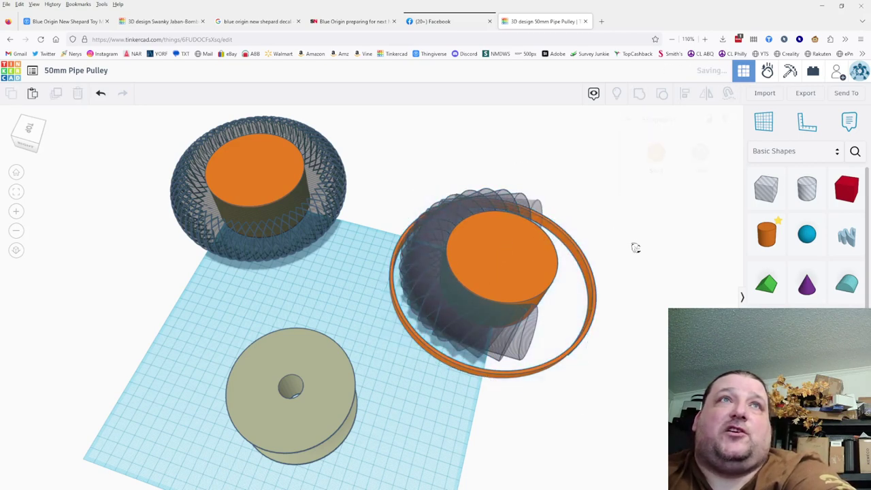
pyautogui.hotkey('ctrl', 'd')
pyautogui.hotkey('ctrl', 'd')
pyautogui.hotkey('ctrl', 'd')
pyautogui.hotkey('ctrl', 'd')
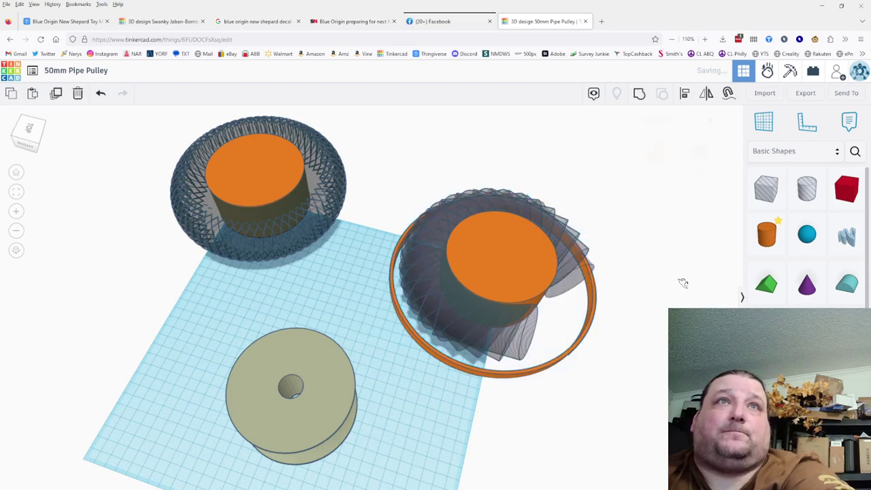
pyautogui.hotkey('ctrl', 'd')
pyautogui.hotkey('ctrl', 'd')
pyautogui.hotkey('ctrl', 'd')
pyautogui.hotkey('ctrl', 'd')
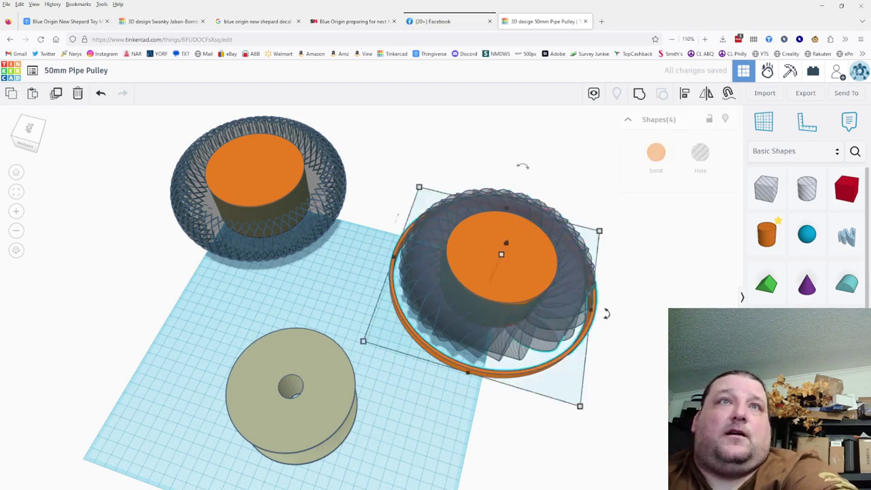
pyautogui.hotkey('ctrl', 'd')
pyautogui.hotkey('ctrl', 'd')
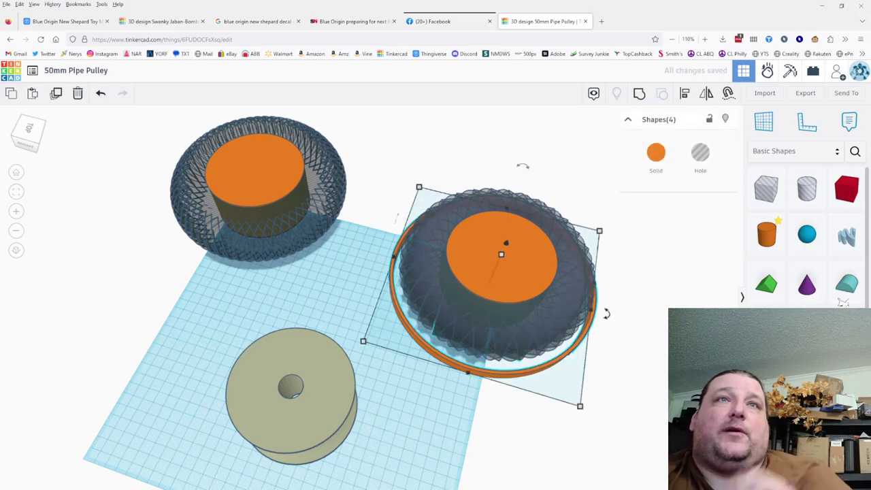
# - Hide one copy of the large tube ring
pyautogui.click(553, 385)
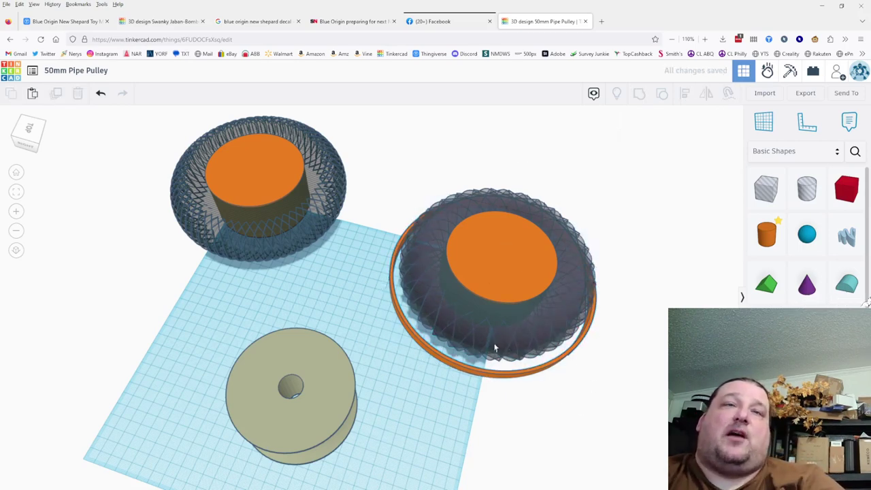
pyautogui.click(535, 375)
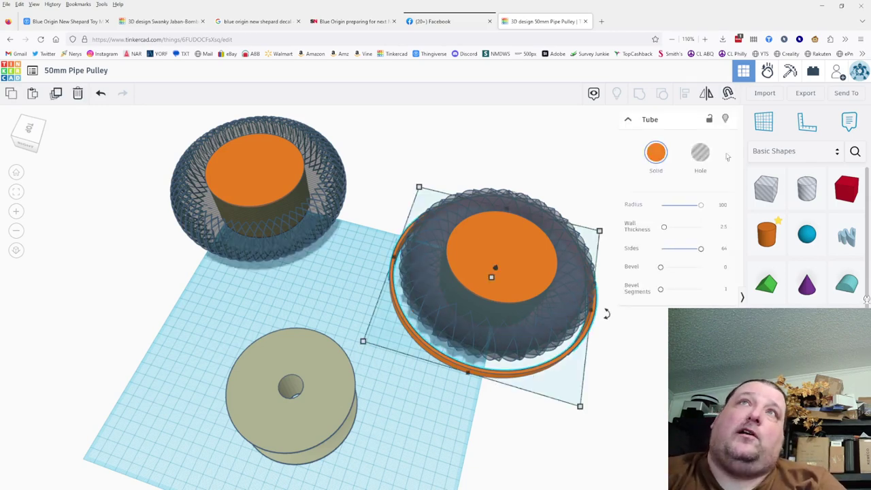
pyautogui.click(725, 119)
pyautogui.click(589, 403)
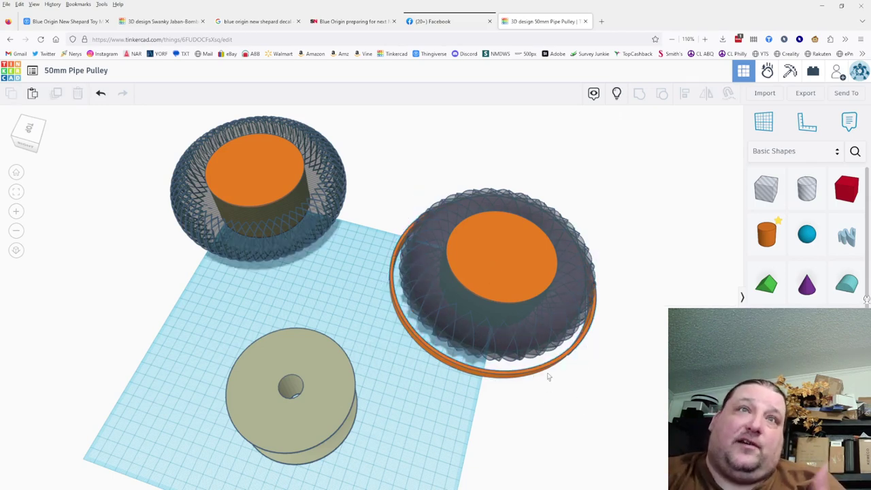
# - Move the redundant large tube ring copies away from the cutter ring and delete them
pyautogui.moveTo(540, 371); pyautogui.dragTo(548, 392)
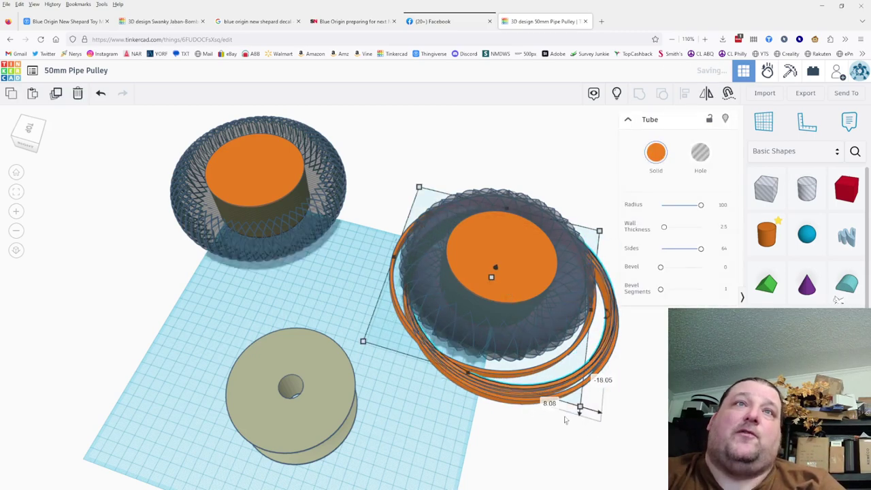
pyautogui.click(543, 432)
pyautogui.moveTo(543, 430); pyautogui.dragTo(511, 373)
pyautogui.click(81, 96)
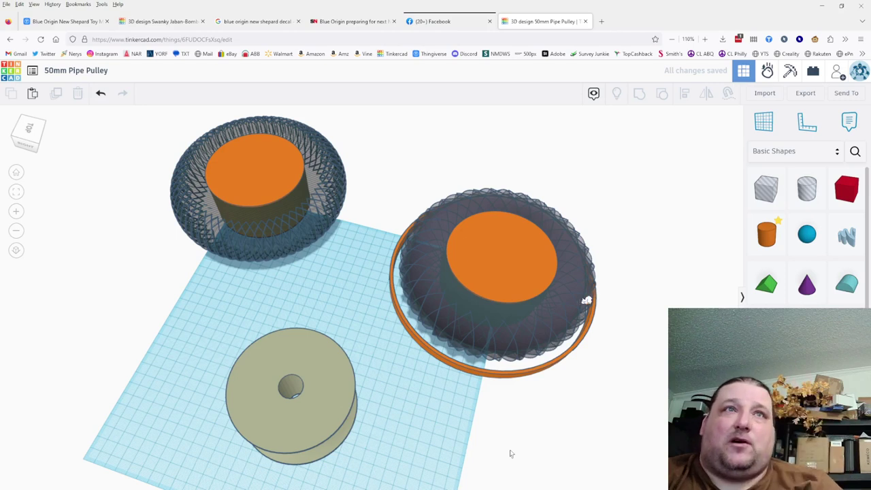
# - Hide the remaining large tube ring and the solid cylinder inside the cutter ring
pyautogui.click(516, 373)
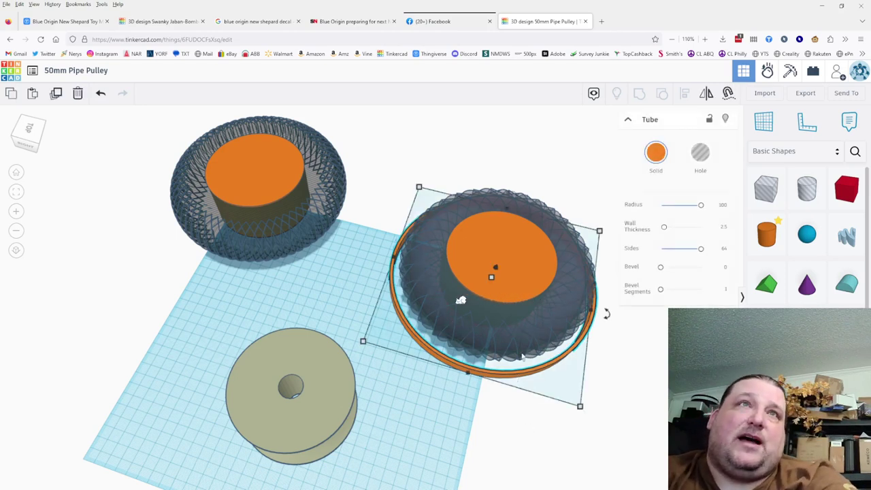
pyautogui.keyDown('shift'); pyautogui.click(492, 270); pyautogui.keyUp('shift')
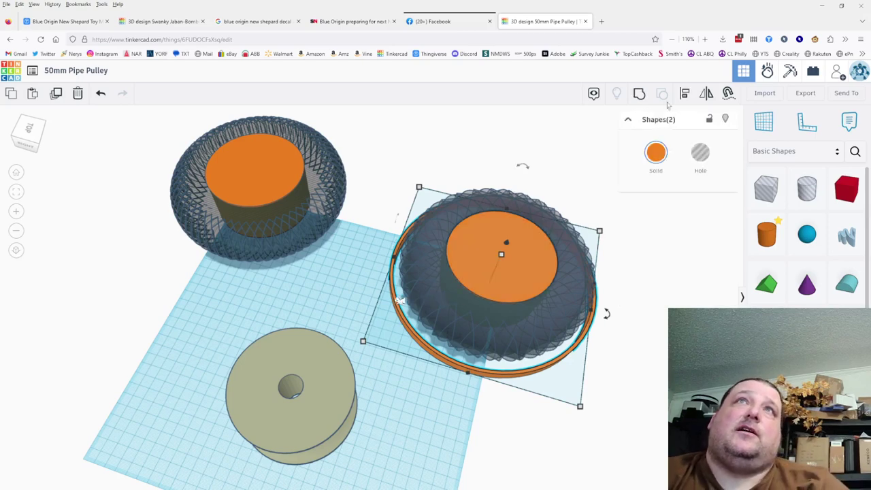
pyautogui.press('Delete')
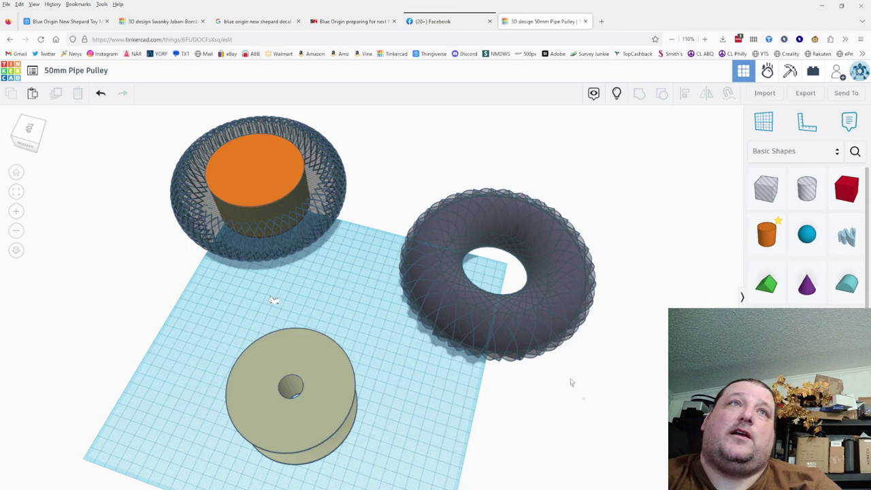
# - Group all the duplicated cutters into one ring-shaped hole
pyautogui.moveTo(572, 383); pyautogui.dragTo(387, 192)
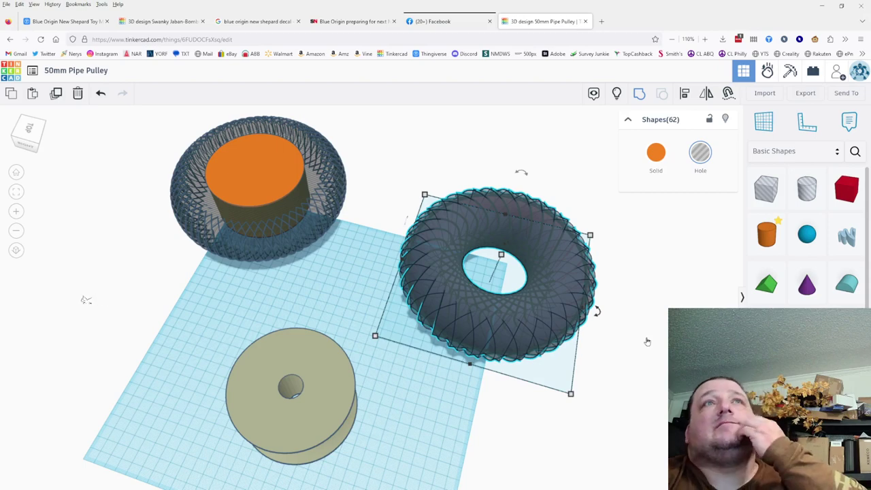
pyautogui.hotkey('ctrl', 'g')
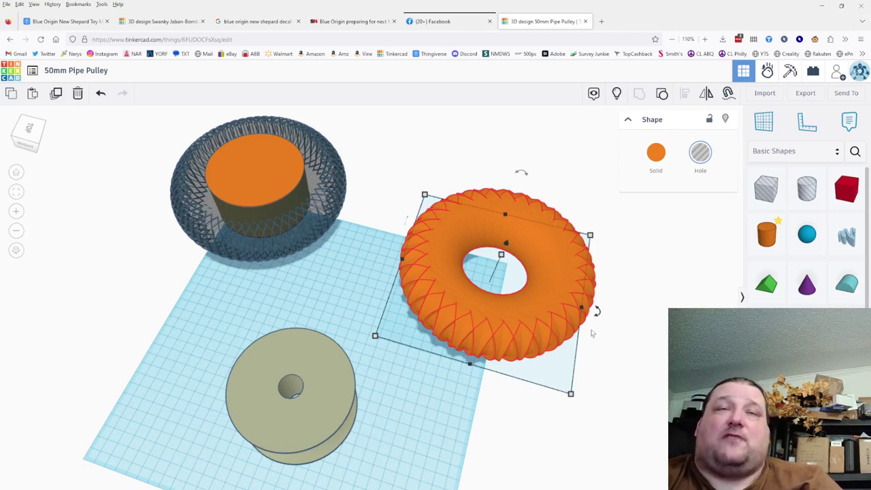
pyautogui.moveTo(449, 373); pyautogui.dragTo(327, 422, button='right')
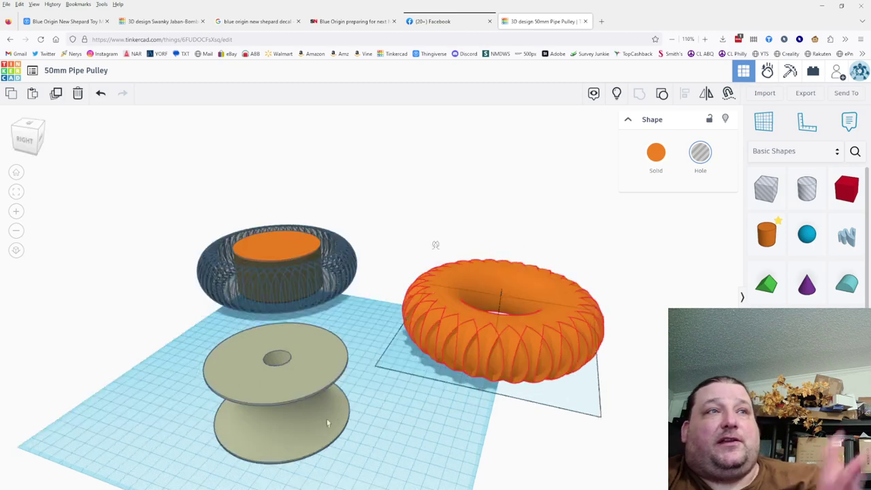
pyautogui.moveTo(393, 396); pyautogui.dragTo(473, 404, button='right')
pyautogui.press('h')
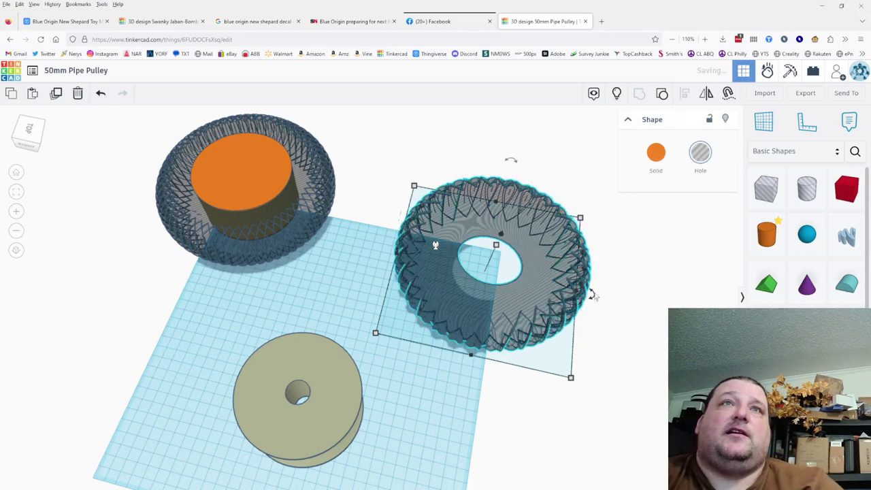
# - Duplicate the grouped cutter ring and rotate the copy slightly to fill the gaps between the cutters
pyautogui.moveTo(591, 294); pyautogui.dragTo(651, 309)
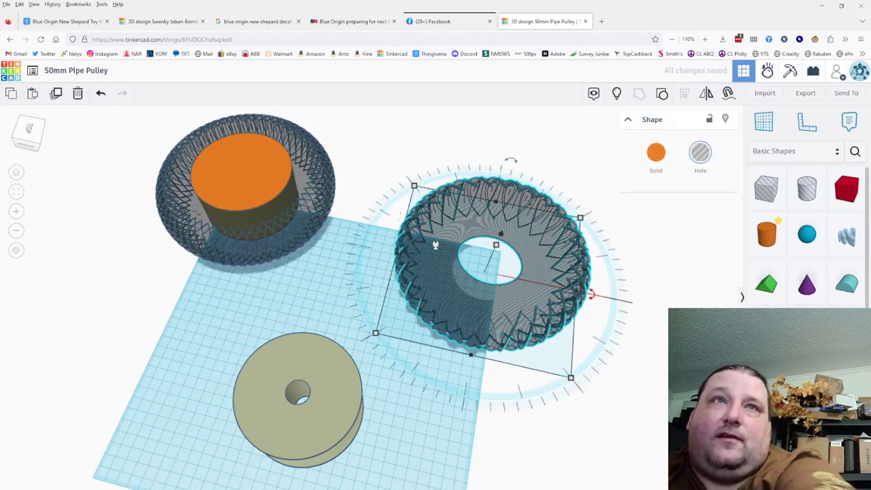
pyautogui.click(659, 367)
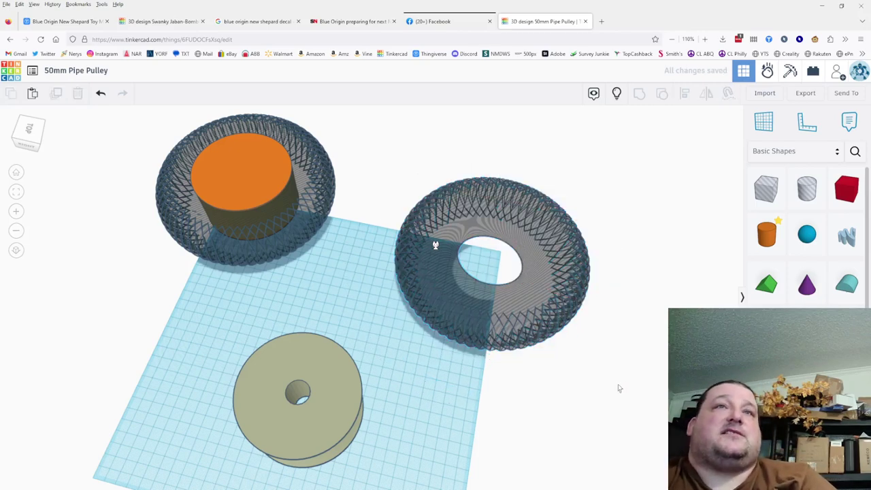
# - Show all hidden shapes, and hide only the large tube ring again
pyautogui.click(617, 95)
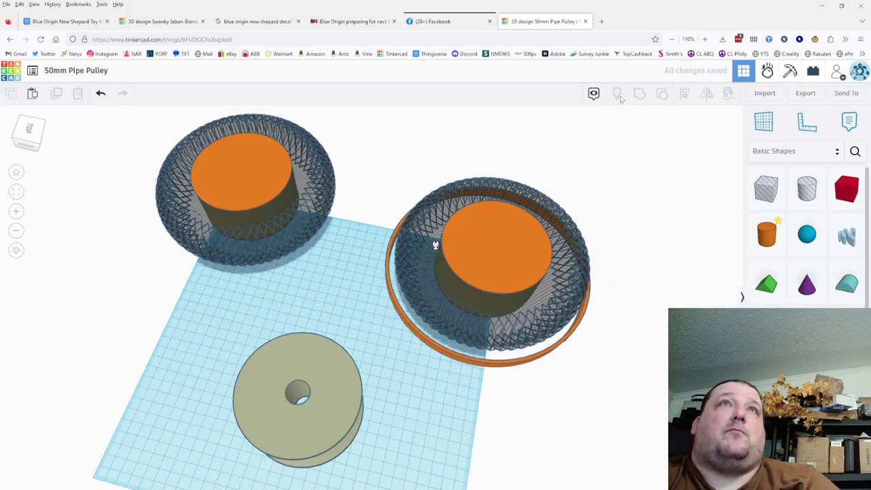
pyautogui.click(537, 361)
pyautogui.hotkey('ctrl', 'h')
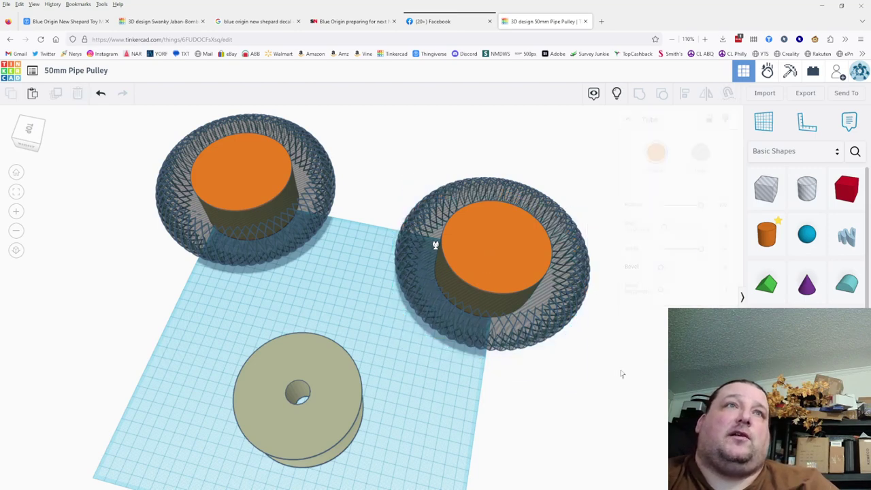
# - Group the solid cylinder with both cutter rings to cut the concave groove
pyautogui.moveTo(603, 388); pyautogui.dragTo(402, 245)
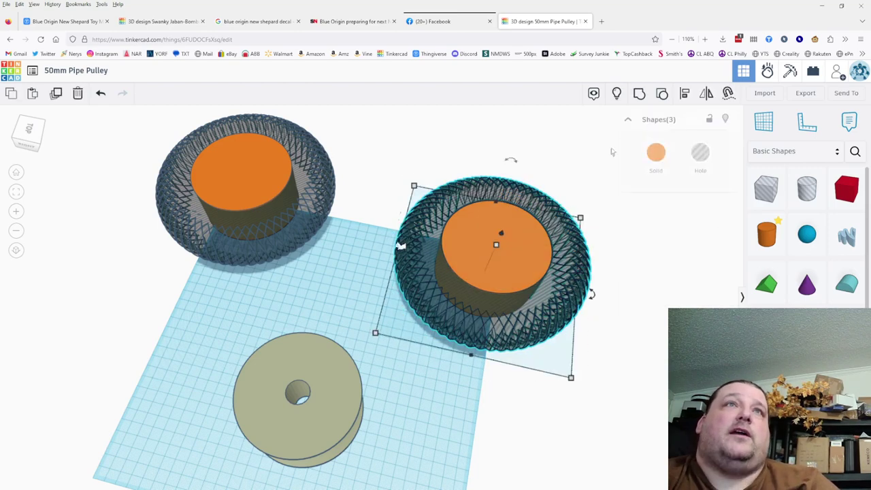
pyautogui.hotkey('ctrl', 'g')
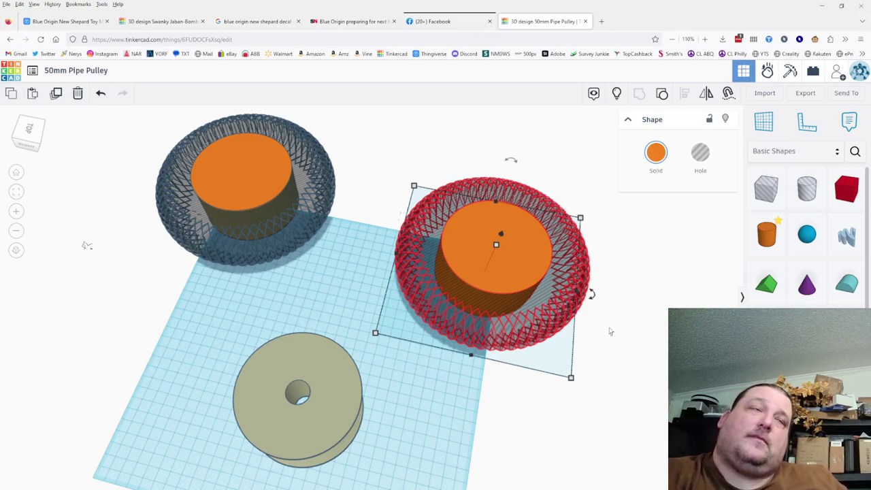
pyautogui.moveTo(609, 331); pyautogui.dragTo(650, 356, button='middle')
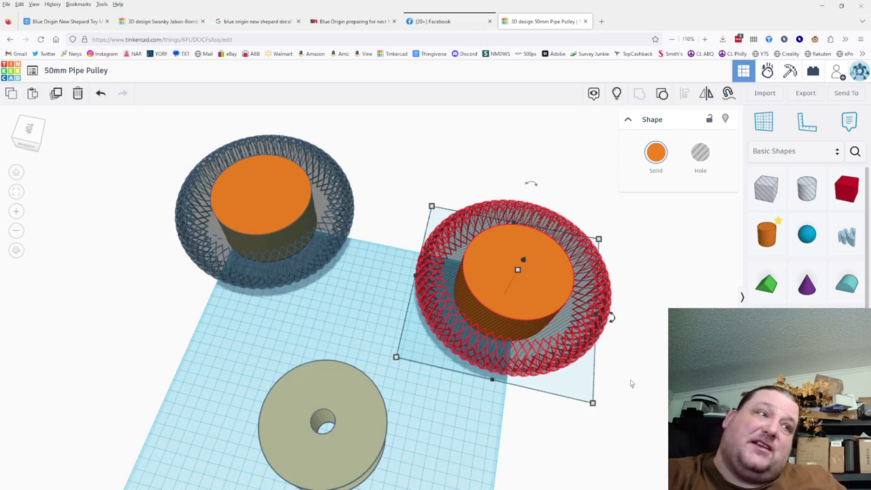
pyautogui.moveTo(627, 388); pyautogui.dragTo(630, 364, button='right')
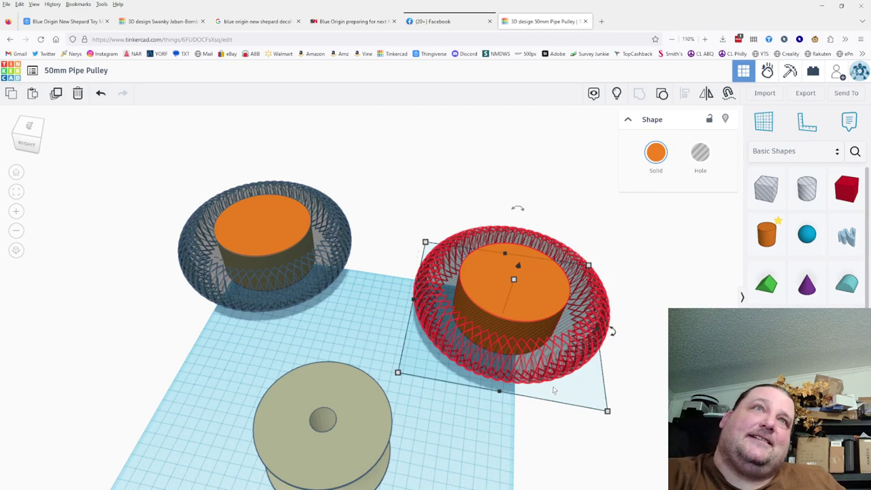
pyautogui.scroll(4, 553, 390)
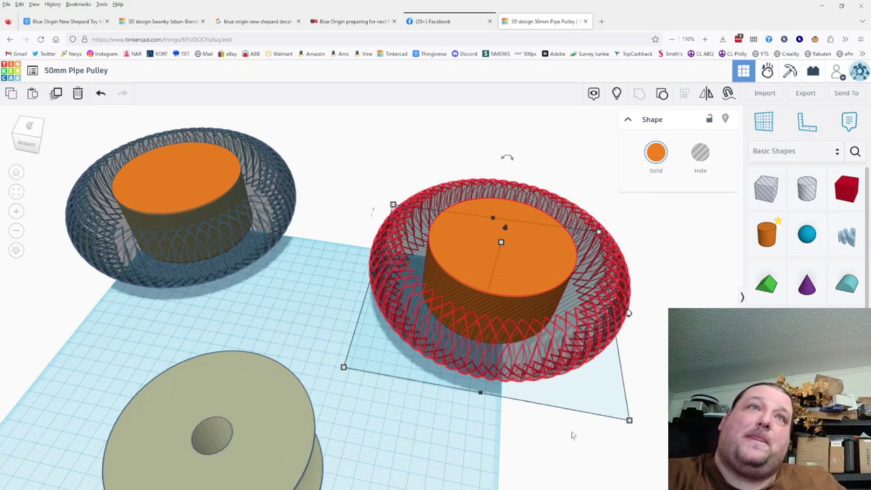
# - Inspect the groove cut into the orange demonstration pulley from the side, and delete that pulley
pyautogui.moveTo(573, 435); pyautogui.dragTo(579, 426, button='right')
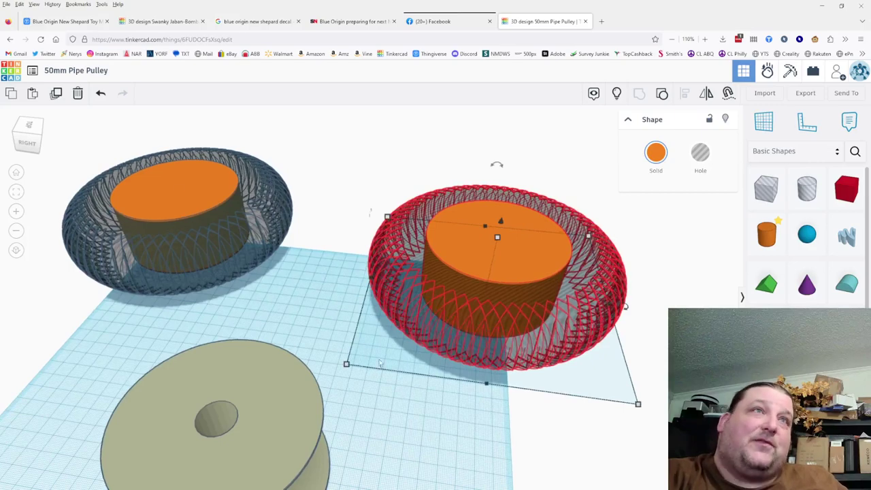
pyautogui.moveTo(508, 419); pyautogui.dragTo(516, 366, button='right')
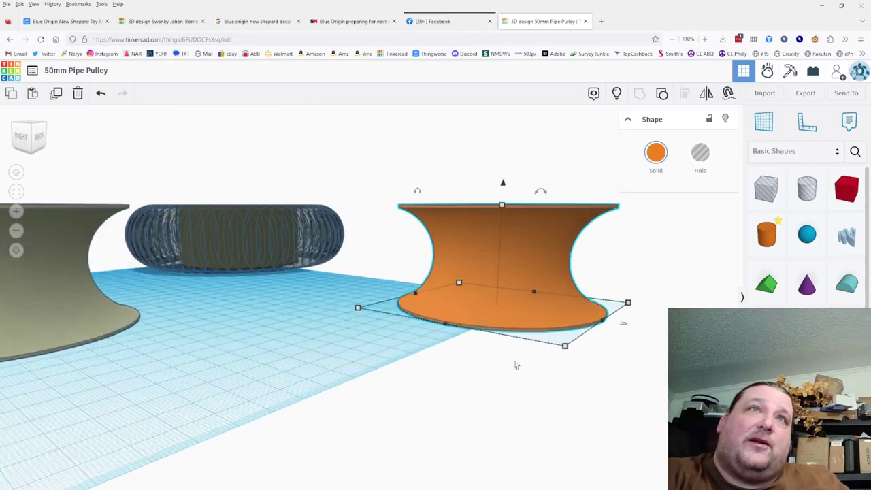
pyautogui.moveTo(575, 374); pyautogui.dragTo(574, 400, button='right')
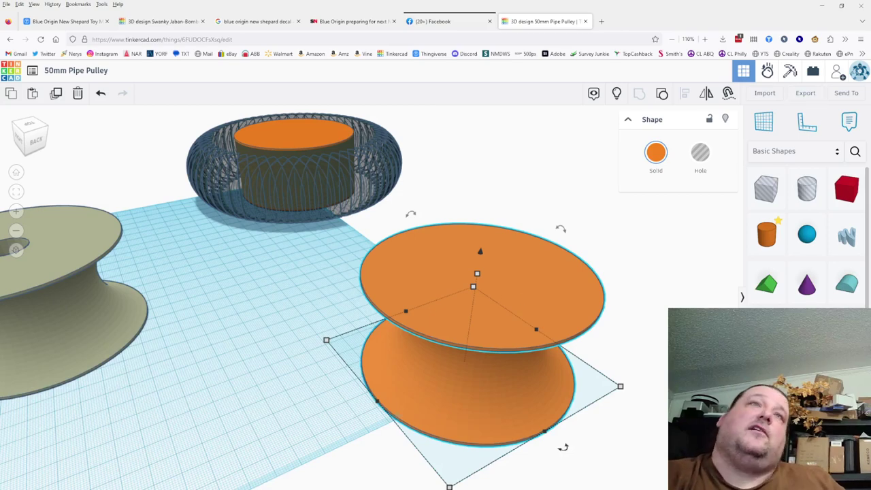
pyautogui.scroll(-1, 671, 337)
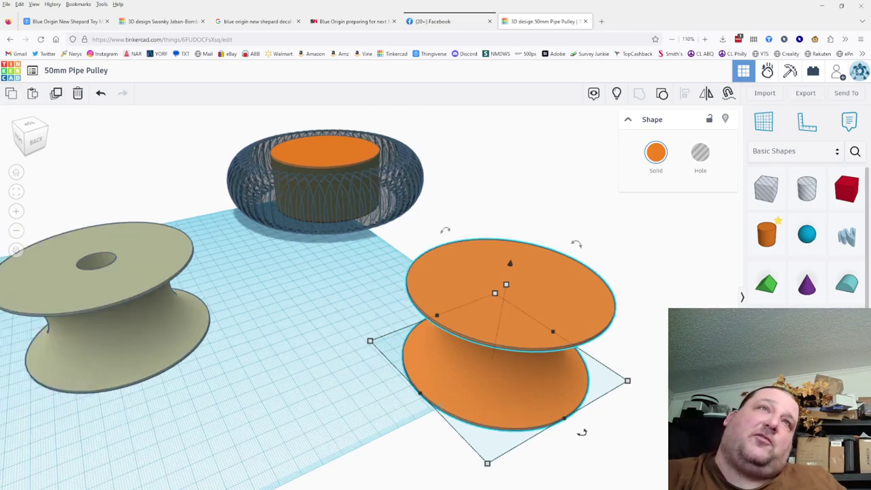
pyautogui.click(79, 96)
# - Move the finished beige pulley across the workplane to the free area in front of the cutter ring and check its profile
pyautogui.moveTo(373, 344); pyautogui.dragTo(456, 344, button='right')
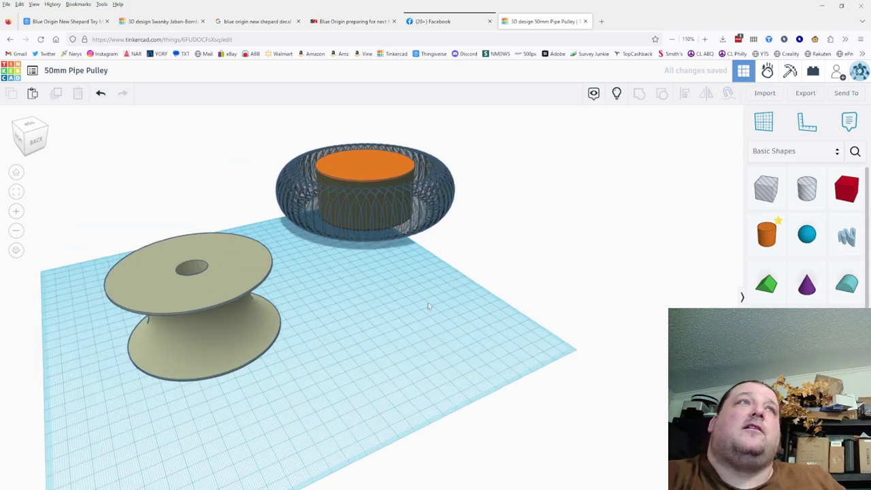
pyautogui.moveTo(204, 328); pyautogui.dragTo(289, 338, button='middle')
pyautogui.moveTo(296, 303); pyautogui.dragTo(475, 323)
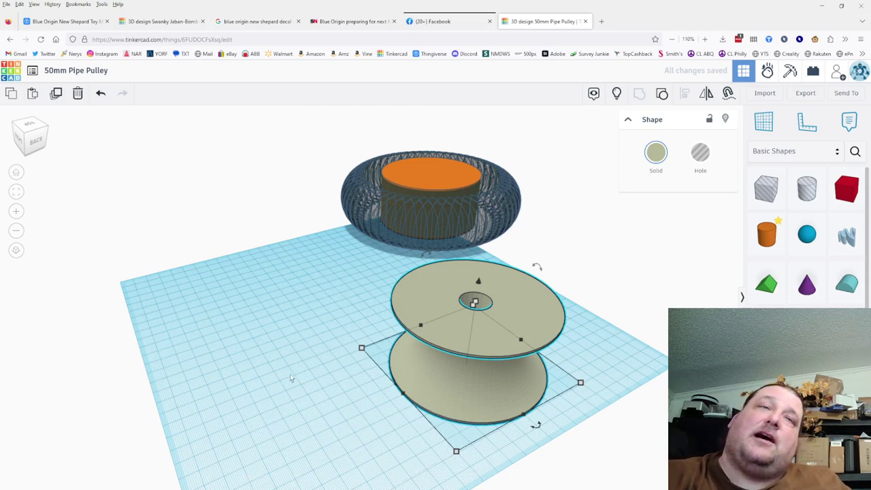
pyautogui.moveTo(343, 394); pyautogui.dragTo(526, 348, button='right')
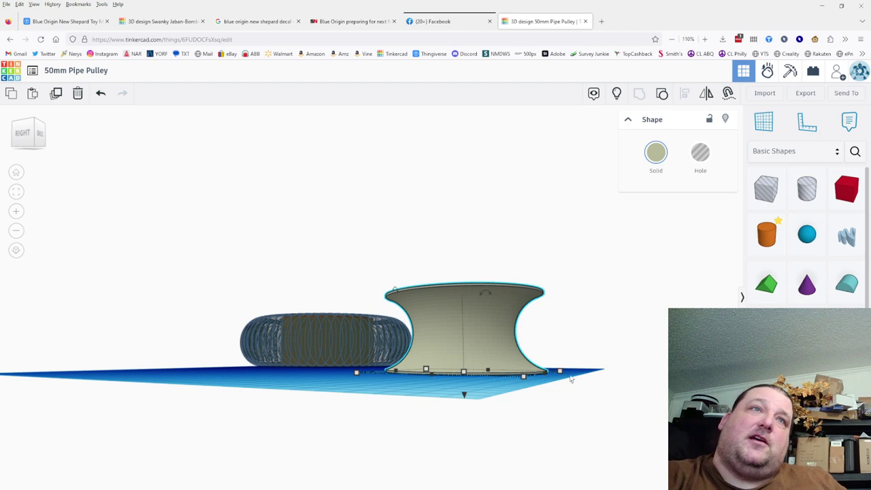
pyautogui.moveTo(571, 383); pyautogui.dragTo(571, 393, button='right')
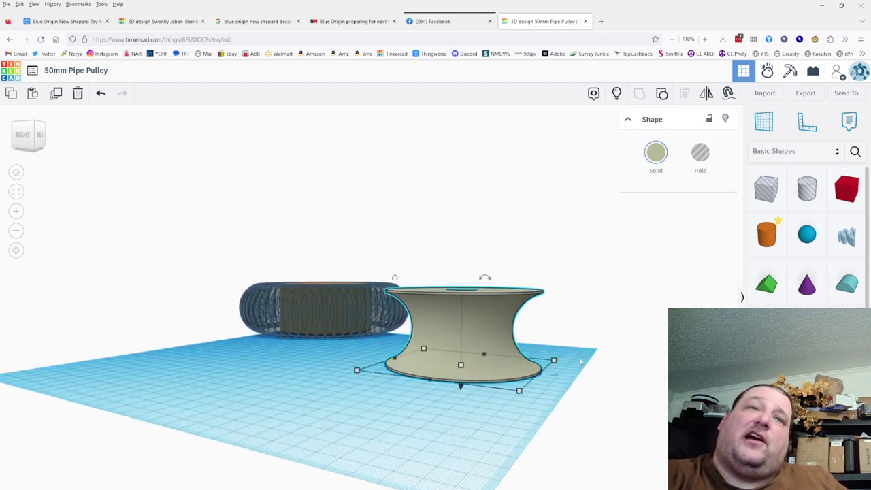
pyautogui.moveTo(584, 355); pyautogui.dragTo(460, 362, button='right')
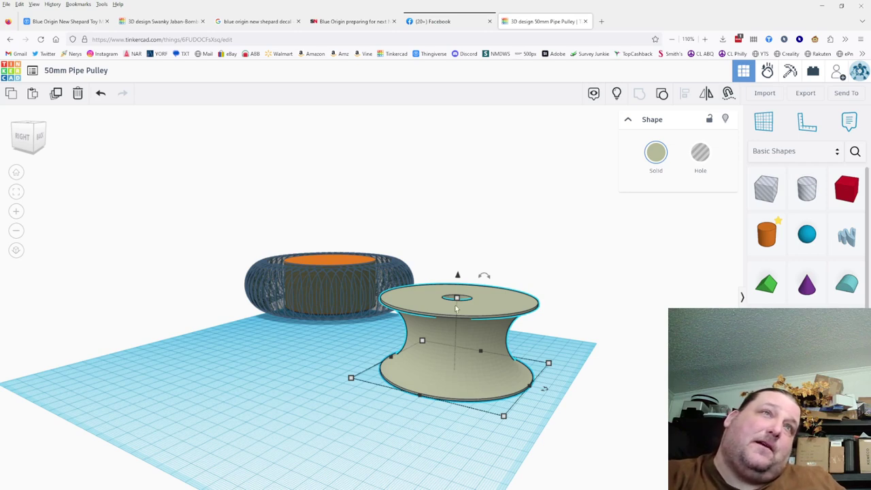
# - Try a height of 50.4 mm for the finished pulley, and undo the change
pyautogui.moveTo(460, 300)
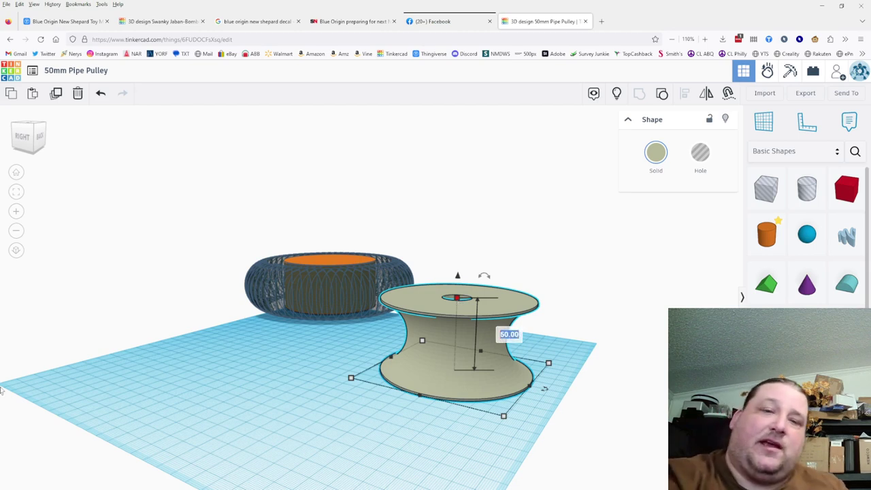
pyautogui.write('50.')
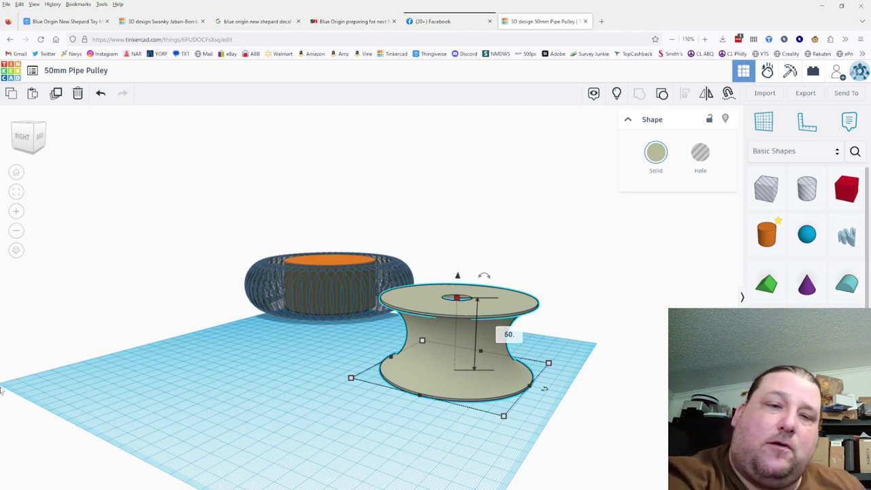
pyautogui.write('4')
pyautogui.press('Return')
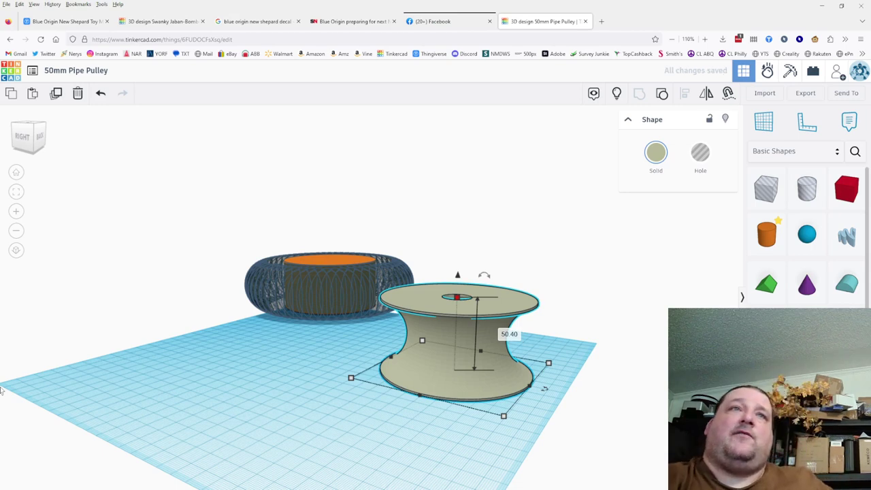
pyautogui.click(101, 92)
# - Check the pulley's base dimensions, try a height of 50.5 mm, and undo the change
pyautogui.moveTo(505, 417)
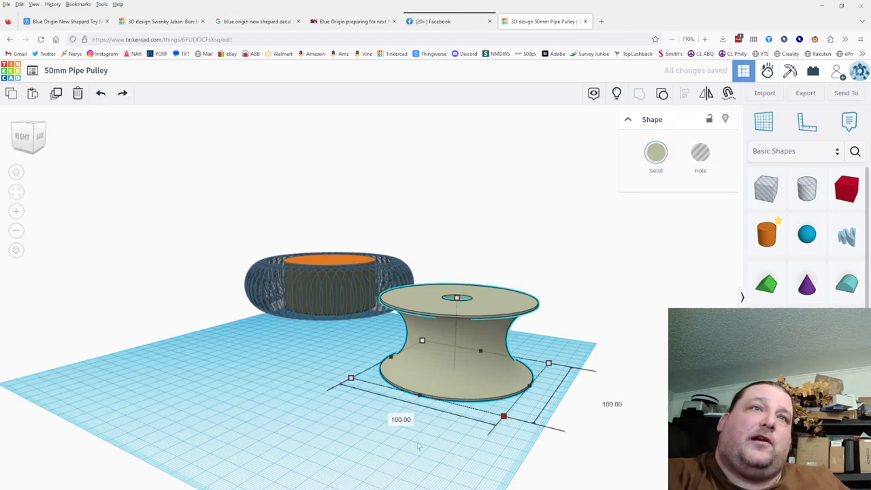
pyautogui.moveTo(437, 446); pyautogui.dragTo(456, 445)
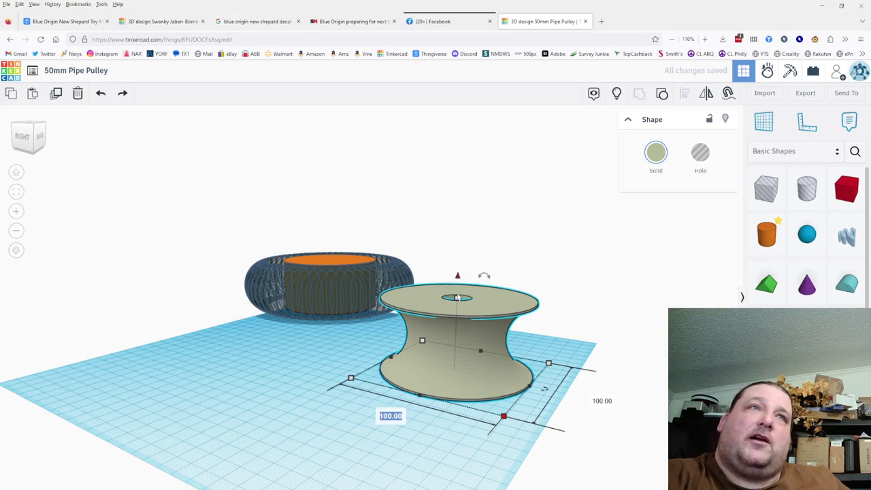
pyautogui.click(439, 315)
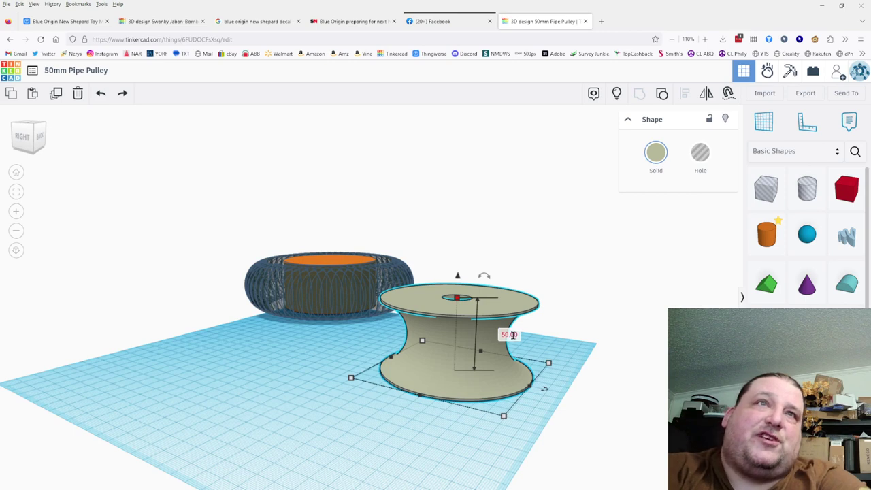
pyautogui.click(513, 335)
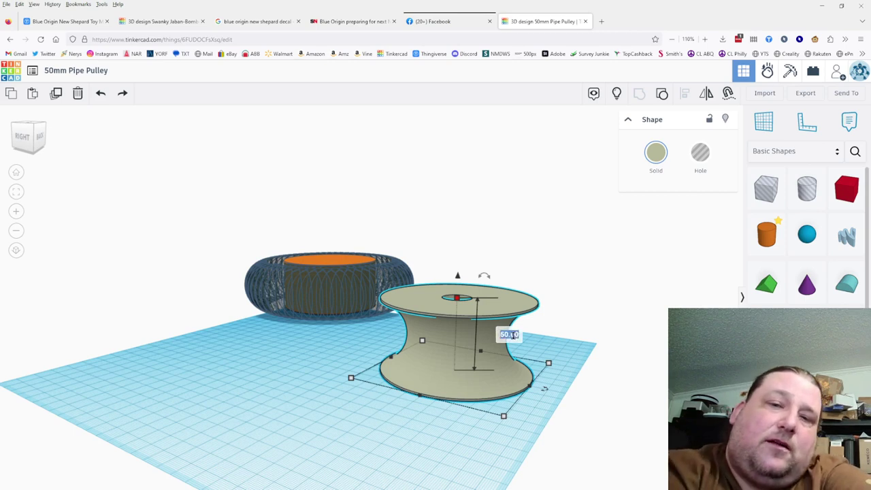
pyautogui.write('50.5')
pyautogui.press('Return')
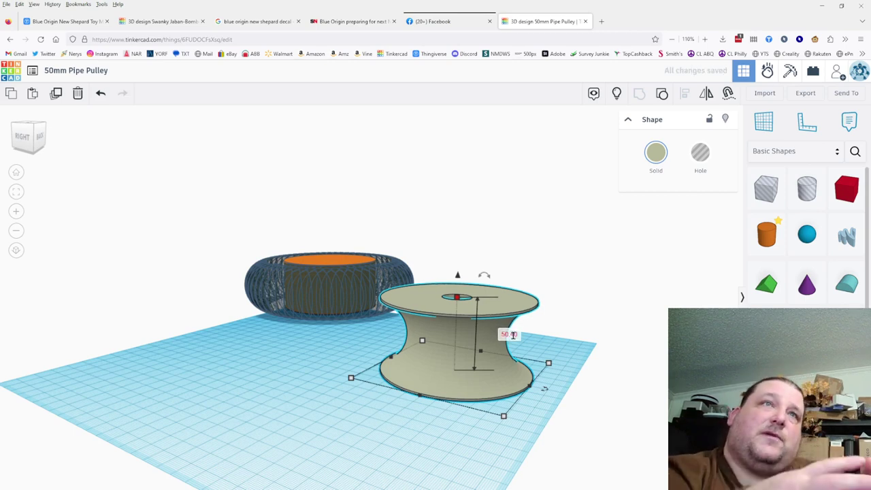
pyautogui.click(593, 343)
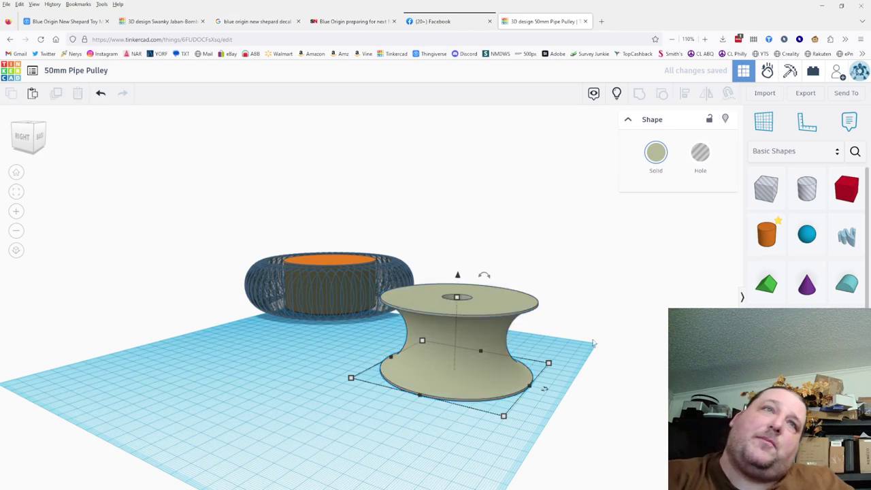
pyautogui.click(502, 390)
pyautogui.moveTo(503, 416)
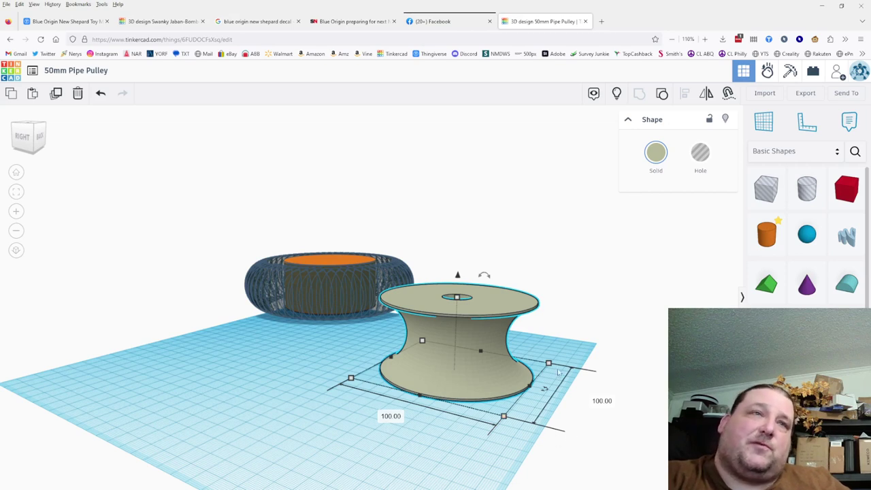
pyautogui.click(101, 94)
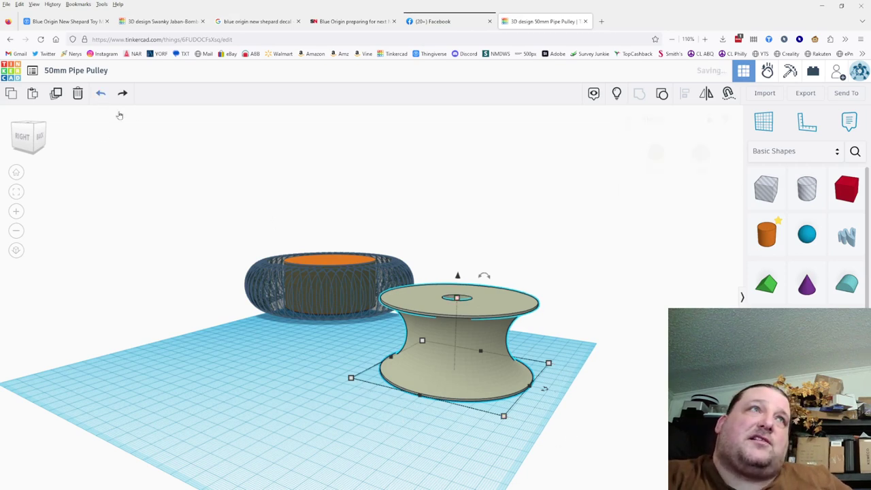
pyautogui.click(619, 359)
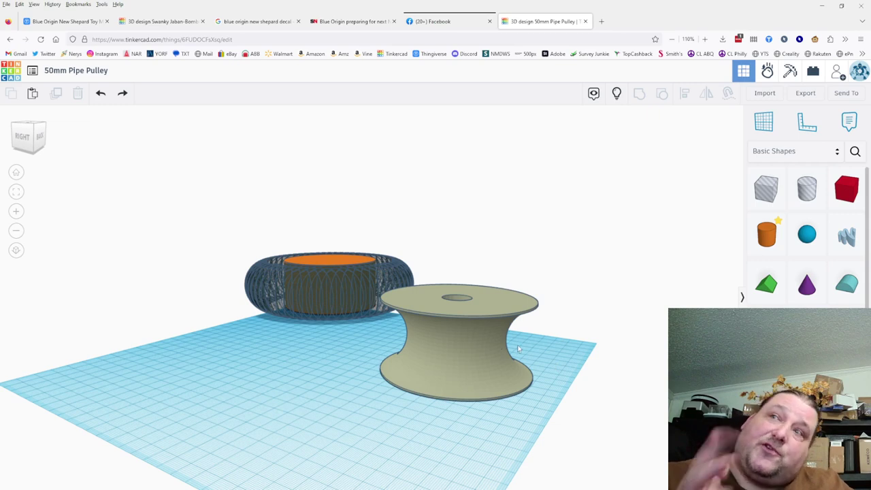
# - Examine the pulley's concave groove and thin rim edges from the side and up close
pyautogui.moveTo(551, 345); pyautogui.dragTo(555, 353, button='right')
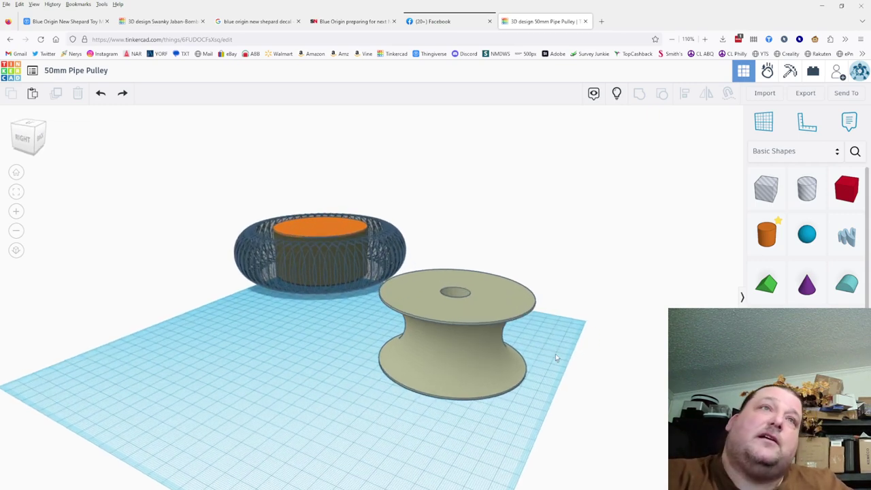
pyautogui.moveTo(556, 354); pyautogui.dragTo(562, 326, button='right')
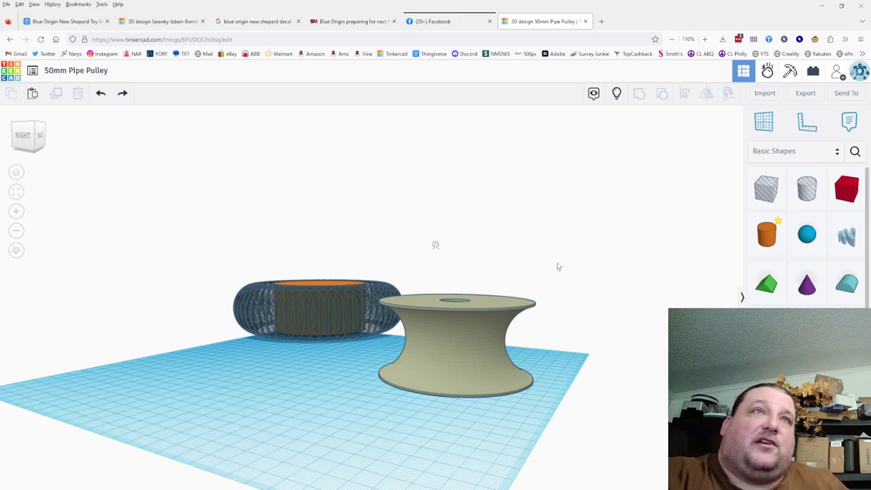
pyautogui.moveTo(557, 266)
pyautogui.mouseDown(button='right')
pyautogui.moveTo(579, 334)
pyautogui.moveTo(565, 256)
pyautogui.mouseUp(button='right')
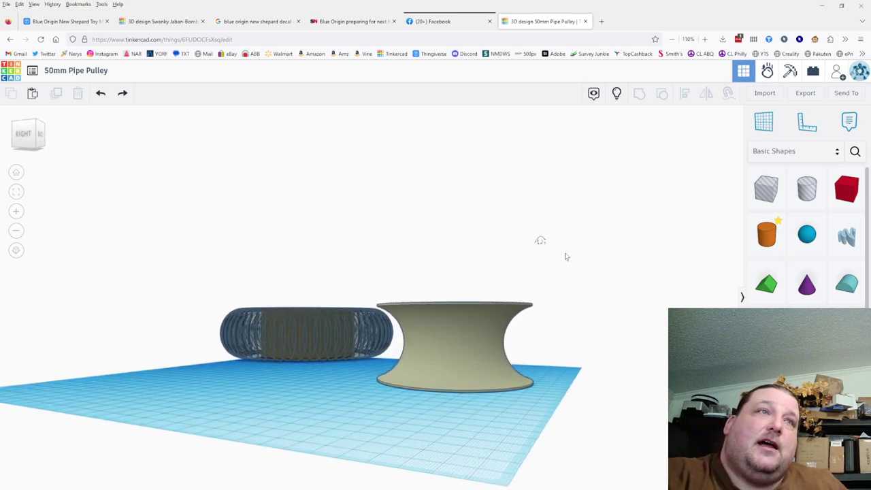
pyautogui.scroll(5, 548, 334)
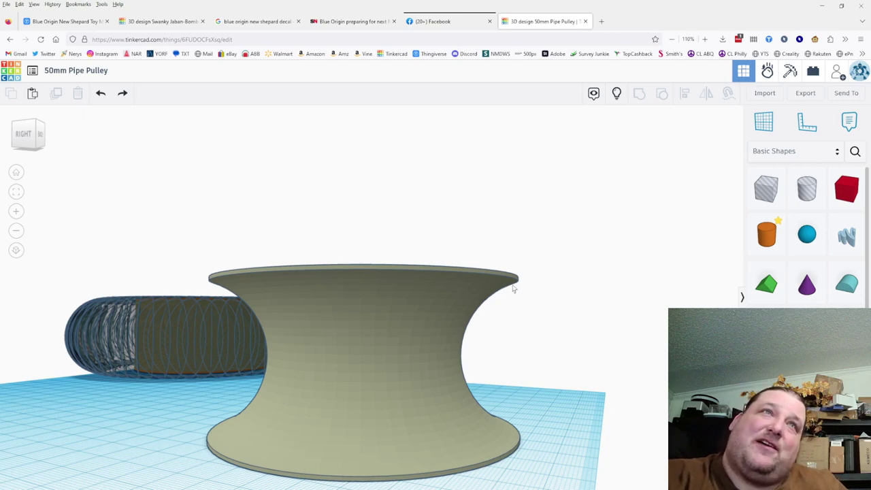
pyautogui.scroll(-3, 513, 289)
pyautogui.moveTo(549, 344); pyautogui.dragTo(507, 294, button='right')
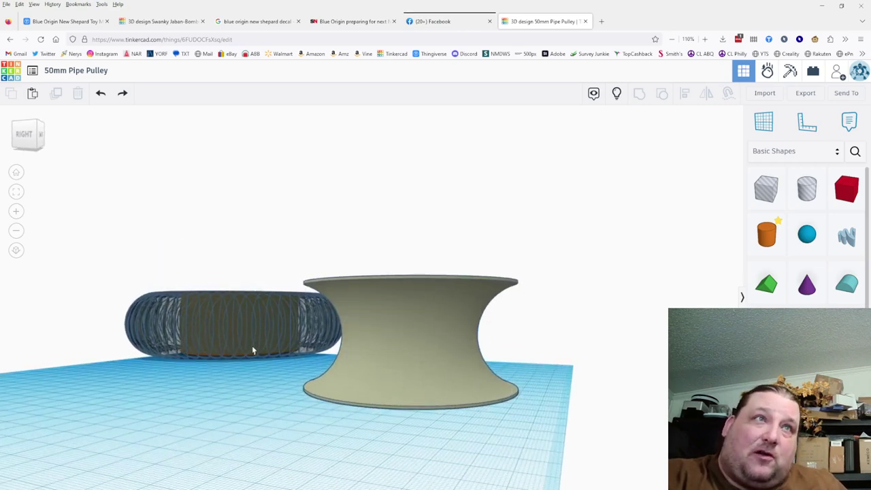
# - Place a box hole with a 145 mm side over the pulley's lower half and set its height to 25 mm
pyautogui.moveTo(545, 344); pyautogui.dragTo(552, 408, button='right')
pyautogui.moveTo(774, 190); pyautogui.dragTo(221, 385)
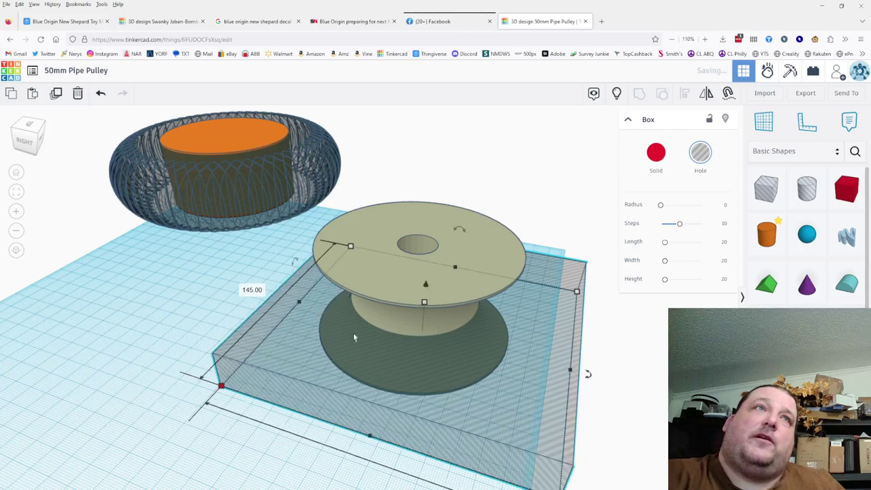
pyautogui.click(425, 302)
pyautogui.click(486, 316)
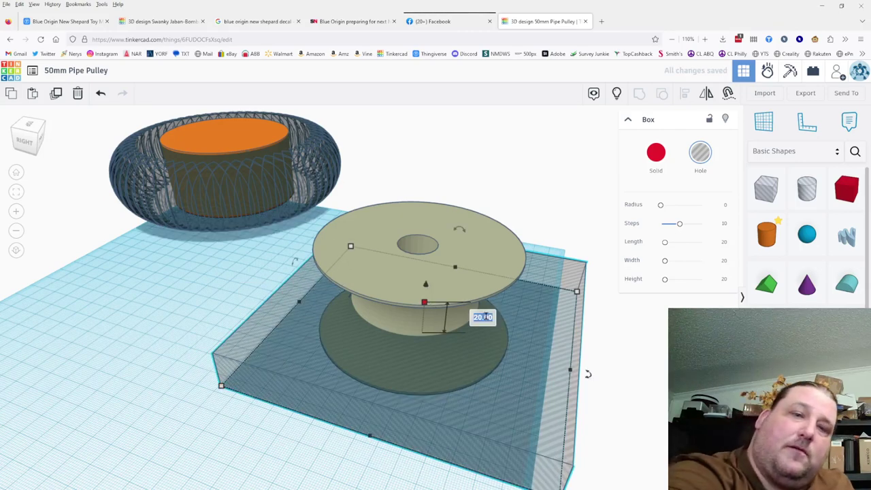
pyautogui.write('10')
pyautogui.press('Return')
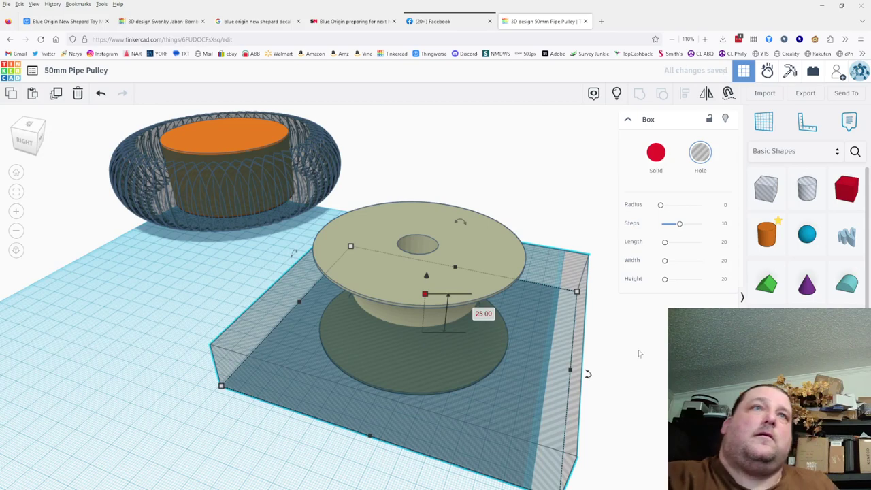
# - Group the box hole with the pulley to cut away the pulley's lower half
pyautogui.moveTo(638, 352); pyautogui.dragTo(418, 350, button='right')
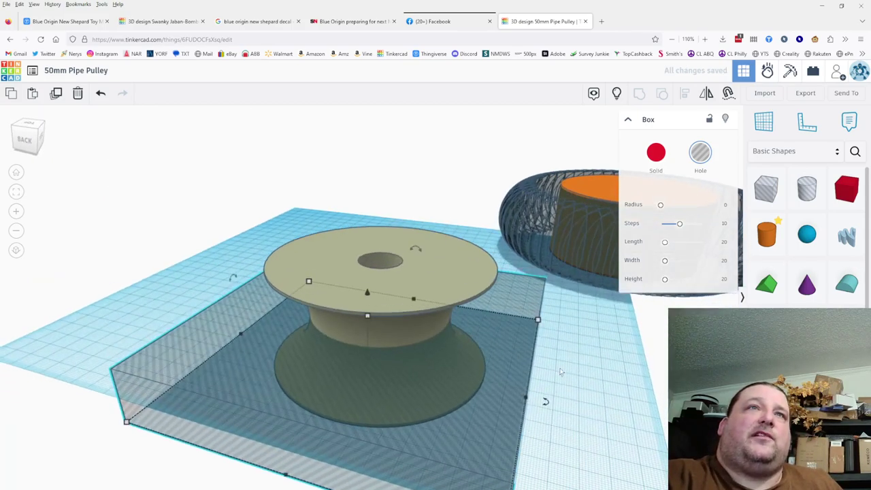
pyautogui.moveTo(571, 399); pyautogui.dragTo(422, 328)
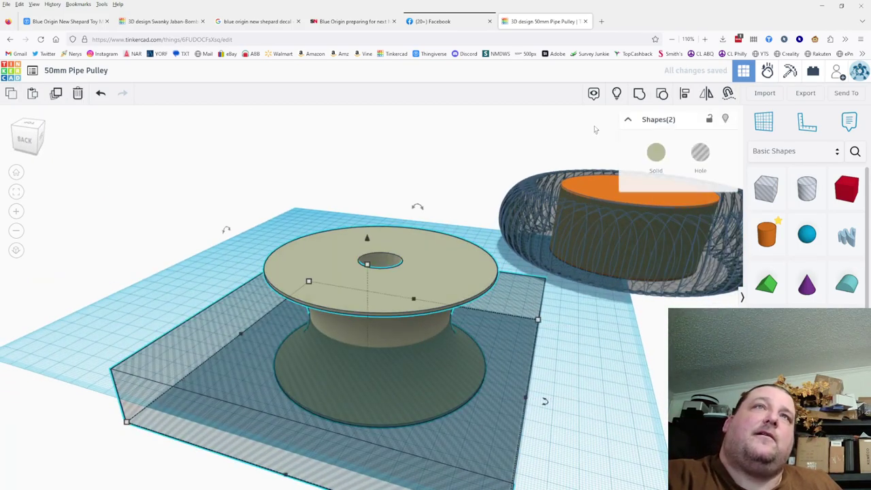
pyautogui.click(640, 96)
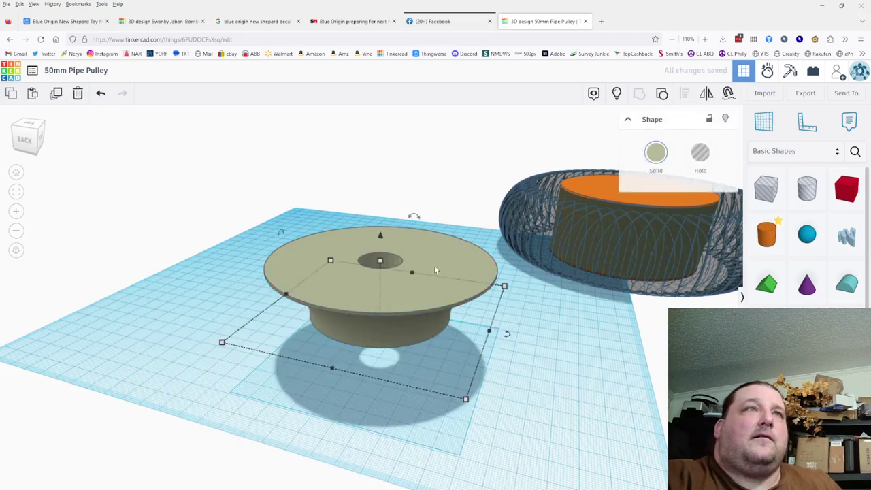
# - Flip the remaining half-pulley by 180° and set its elevation above the workplane to 0
pyautogui.moveTo(413, 218); pyautogui.dragTo(404, 317)
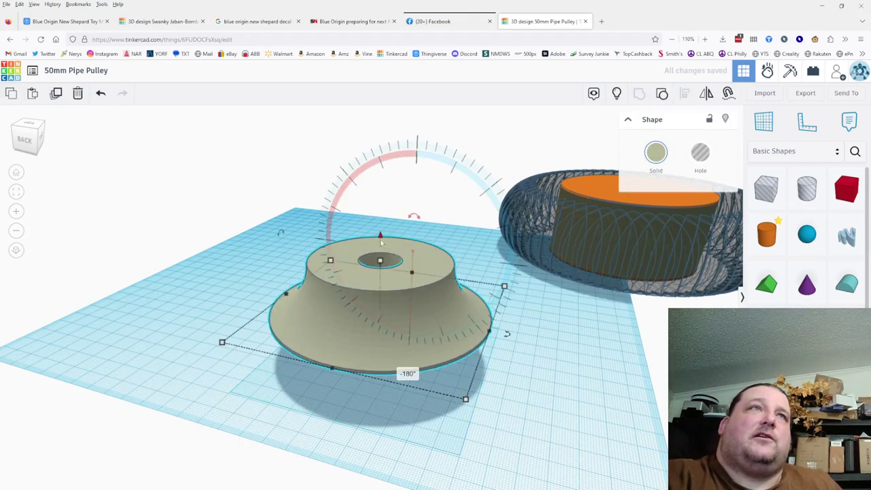
pyautogui.click(556, 315)
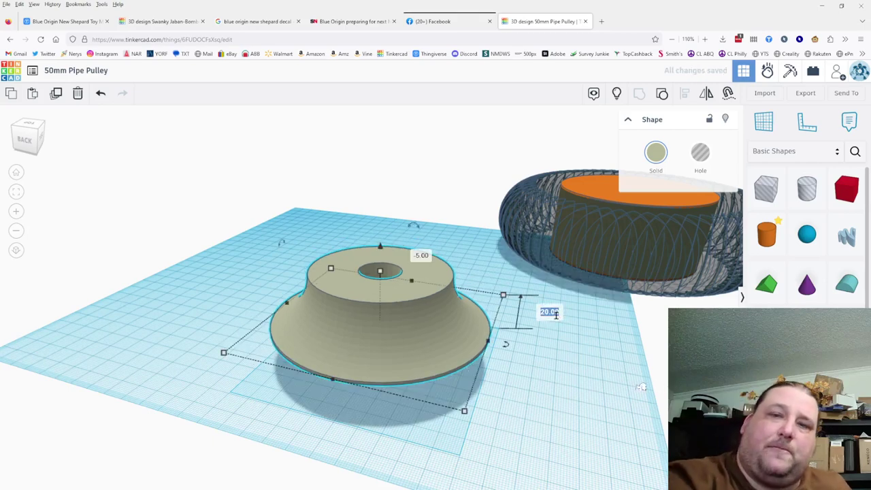
pyautogui.write('0')
pyautogui.press('Return')
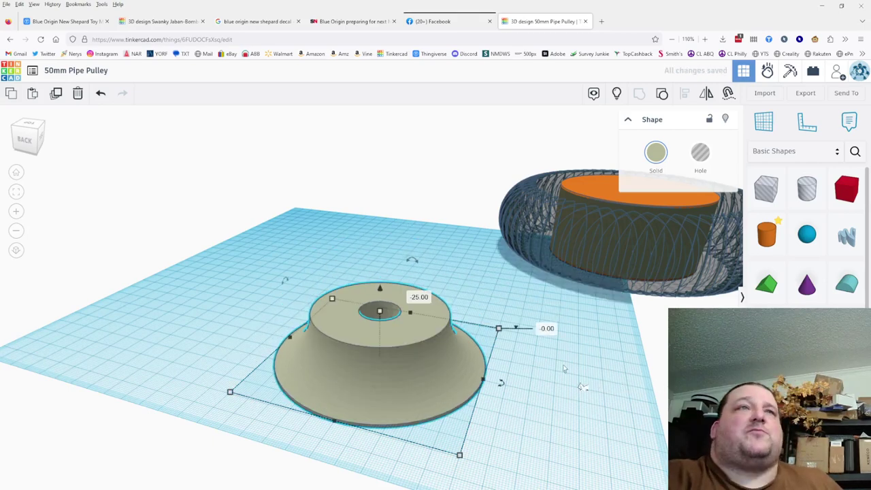
pyautogui.click(563, 369)
# - Select the cutter ring around the orange cylinder and view it together with the flipped half-pulley
pyautogui.moveTo(531, 387); pyautogui.dragTo(470, 387, button='right')
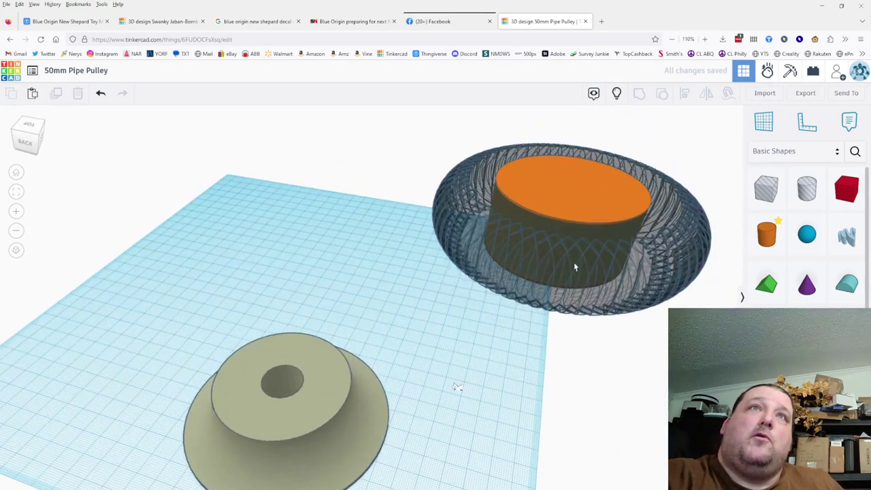
pyautogui.click(571, 282)
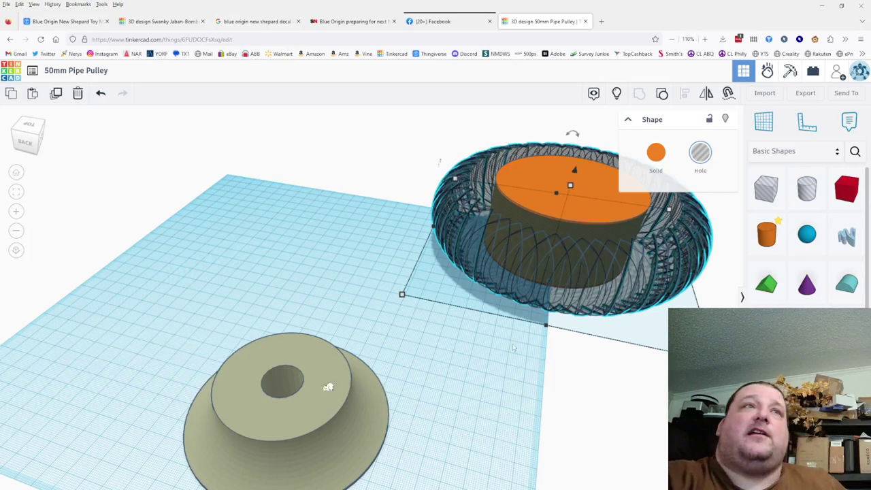
pyautogui.moveTo(318, 386); pyautogui.dragTo(158, 387, button='right')
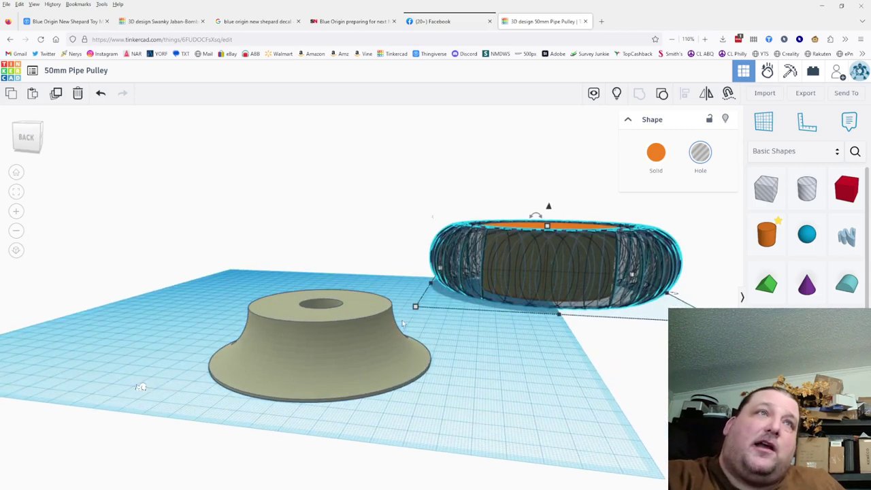
pyautogui.moveTo(93, 387); pyautogui.dragTo(30, 387, button='right')
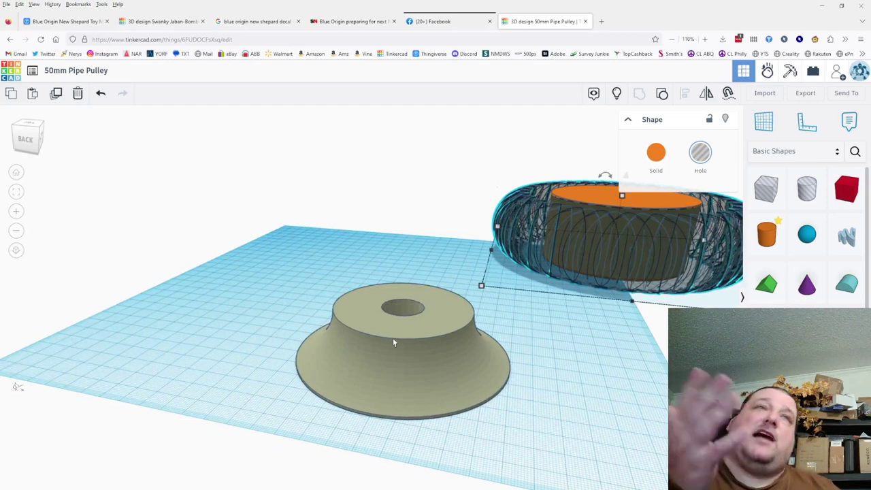